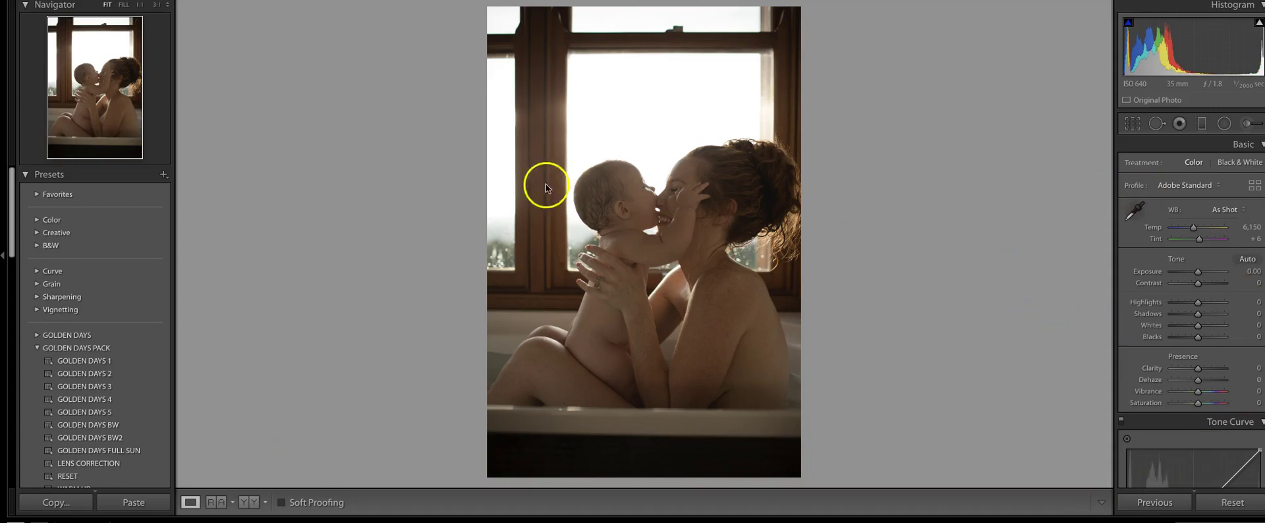
mouse_move(1195, 228)
mouse_down()
mouse_move(1209, 229)
mouse_move(1199, 237)
mouse_up()
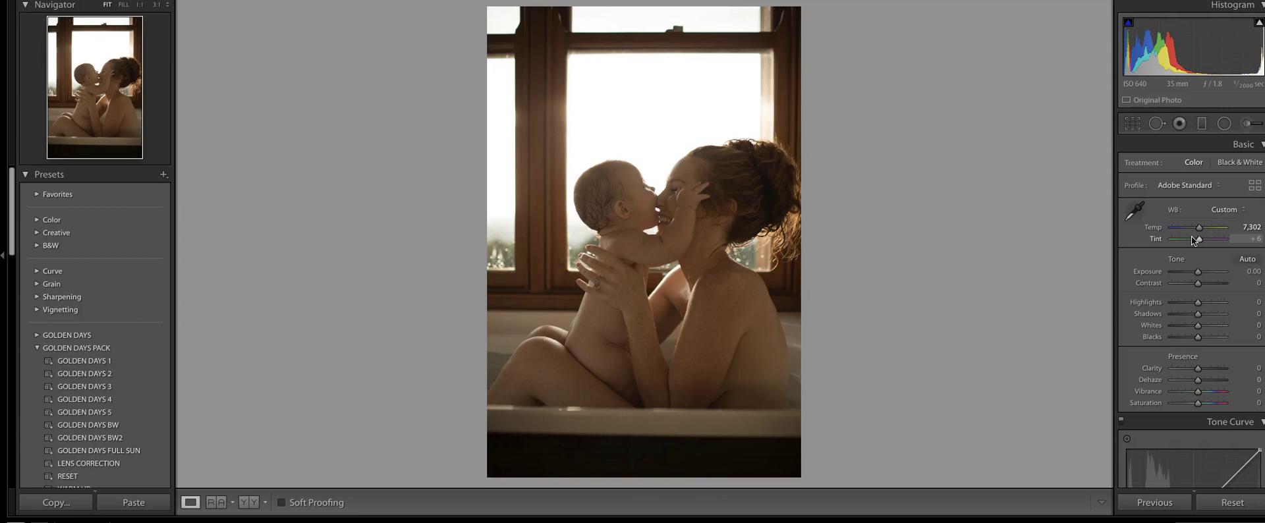
click(1224, 208)
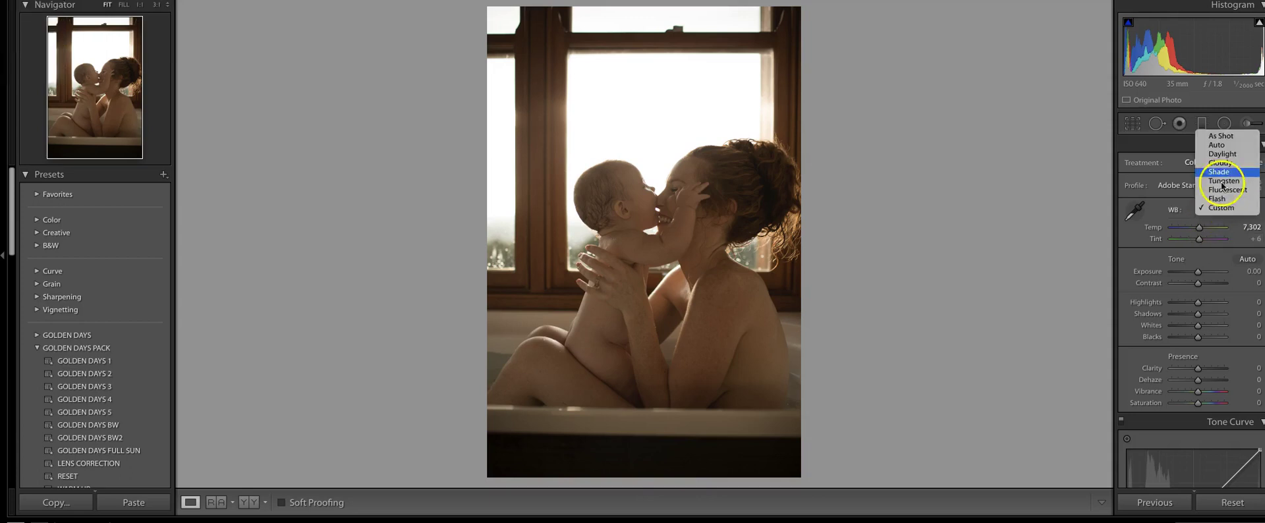
click(1221, 136)
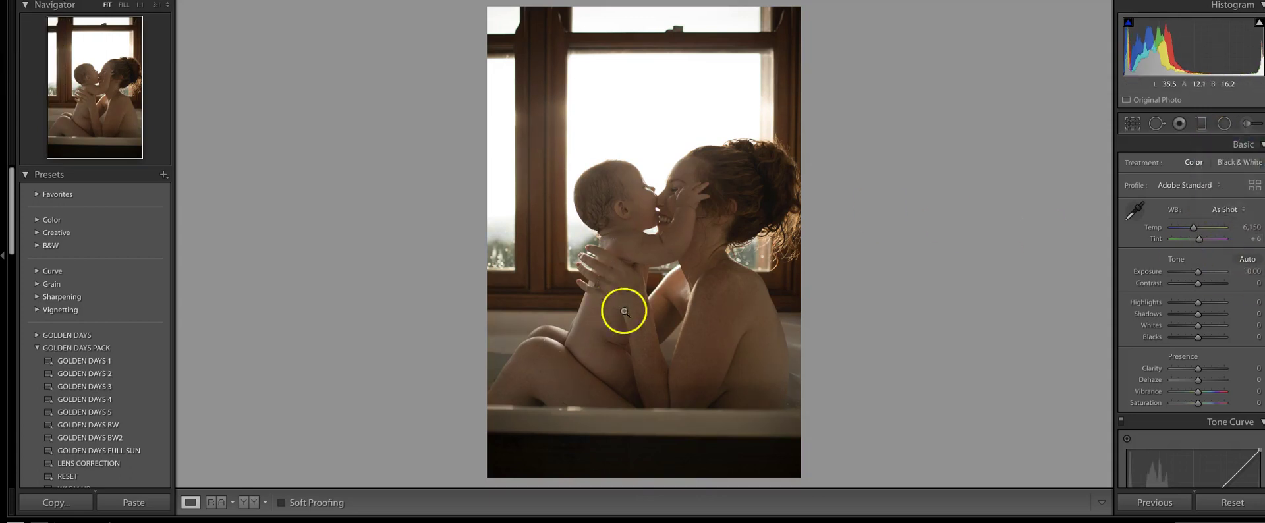
Step: Apply the GOLDEN DAYS 4 preset to the bathtub photo and tune exposure to +0.60, contrast to +29 and the temperature
click(109, 400)
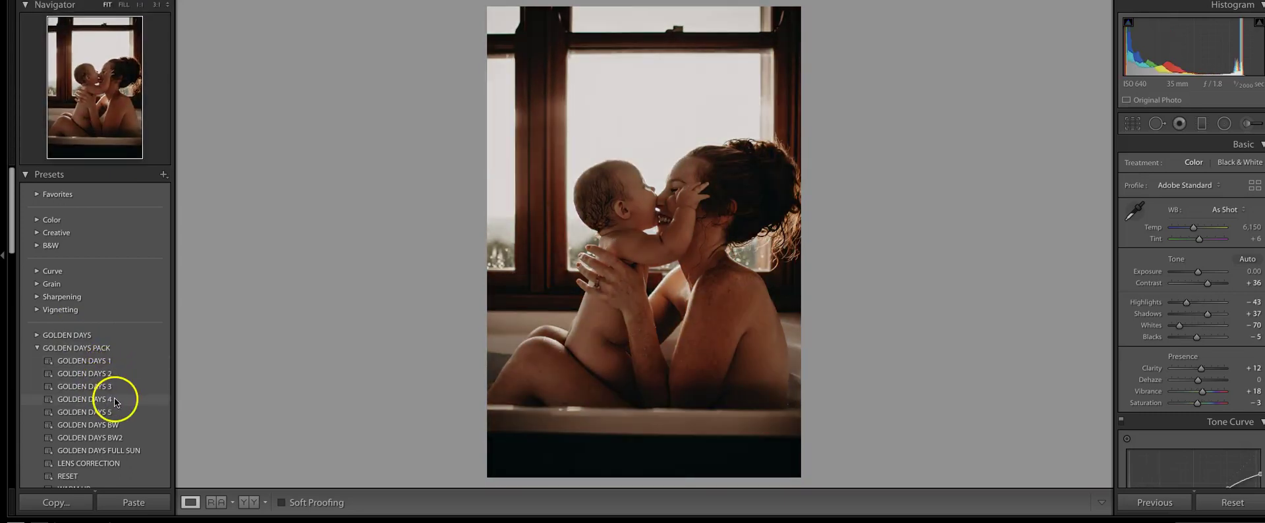
drag(1198, 273, 1202, 273)
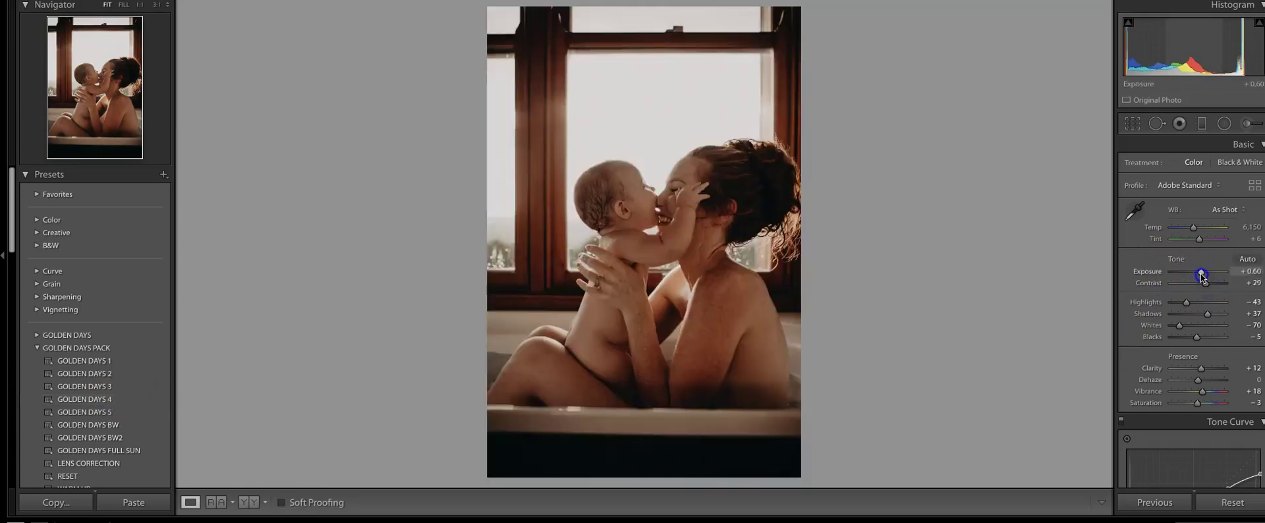
drag(1196, 225, 1195, 229)
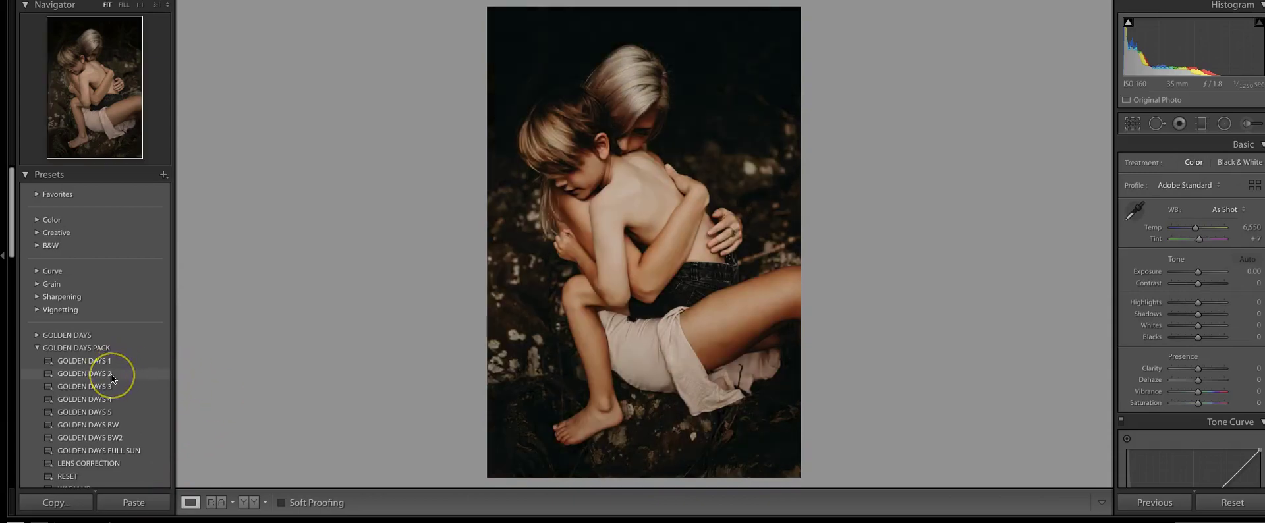
Step: Apply the GOLDEN DAYS 2 preset to the photo of the embracing mother and boy, with exposure +0.30 and blacks +28
click(111, 377)
click(109, 375)
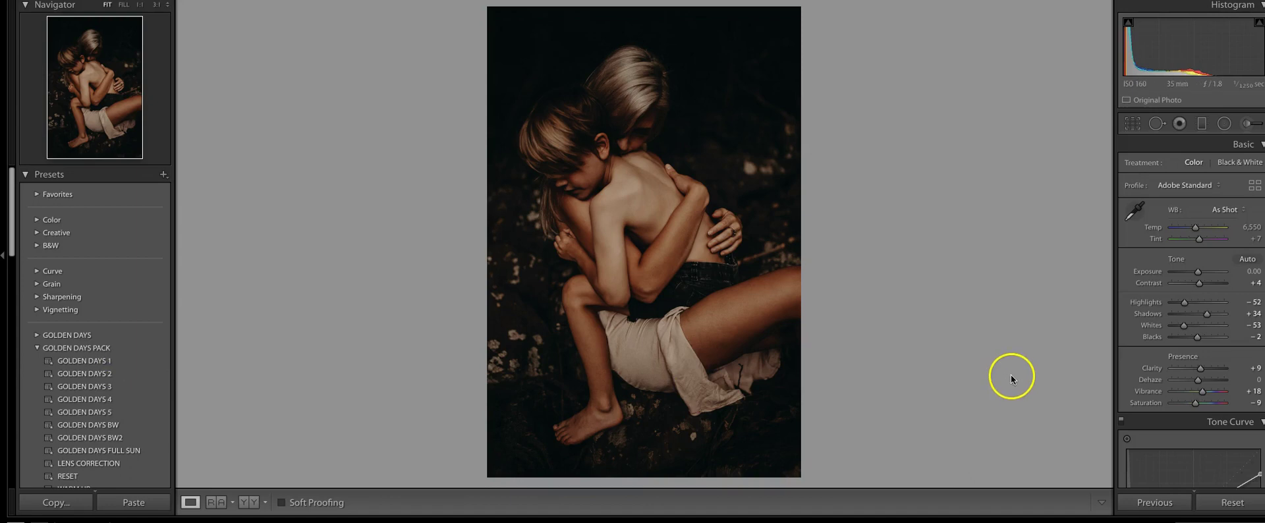
click(1199, 273)
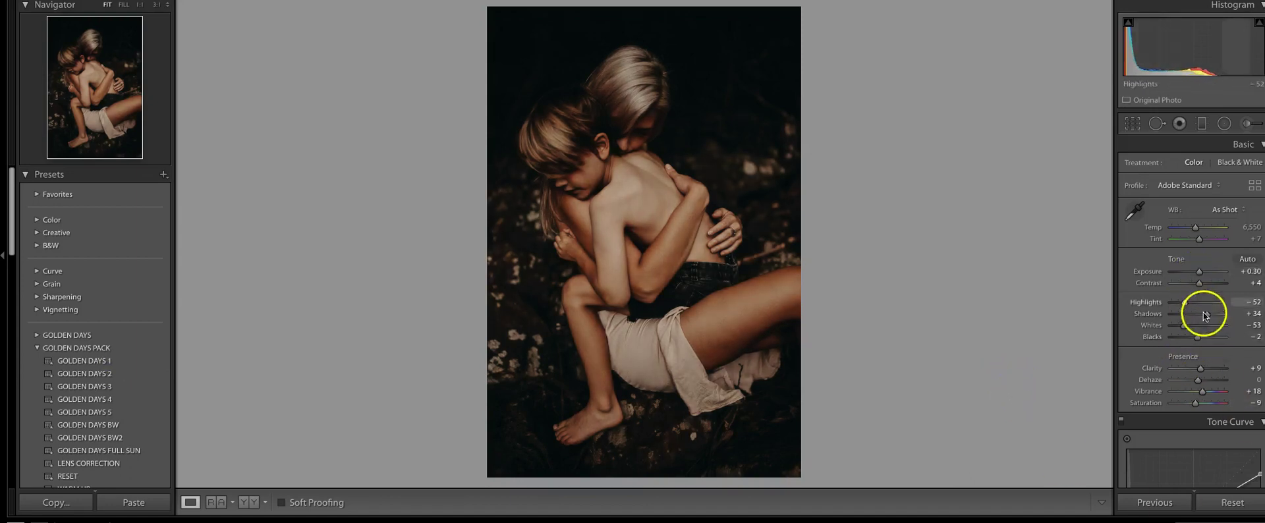
drag(1198, 337, 1204, 338)
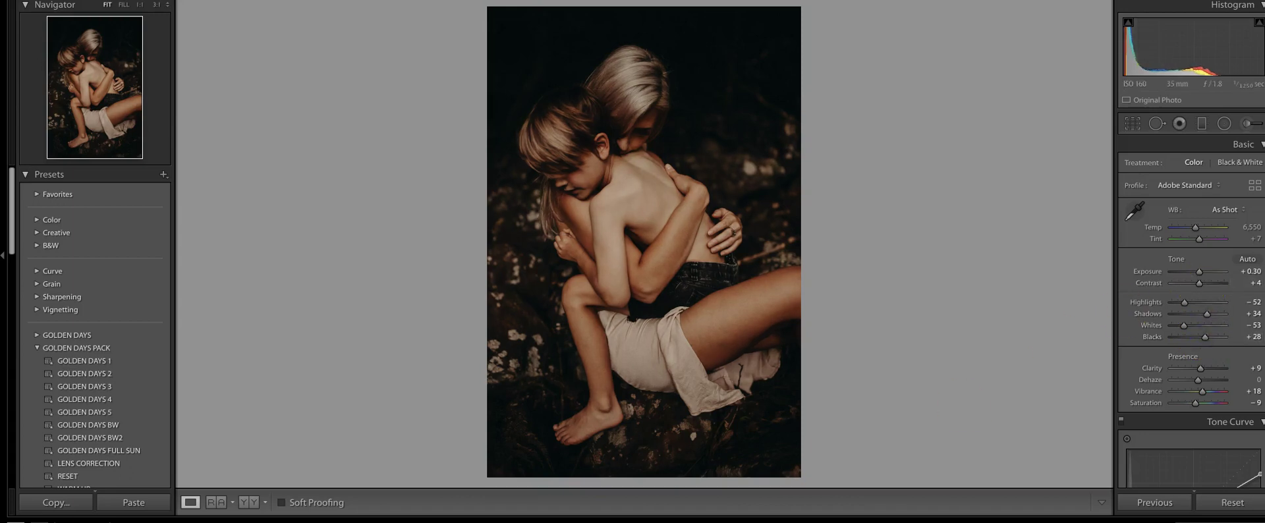
Step: Move to the photo of the mother and child among bare trees, apply the GOLDEN DAYS 3 preset and set exposure to +0.95
key(Right)
key(Right)
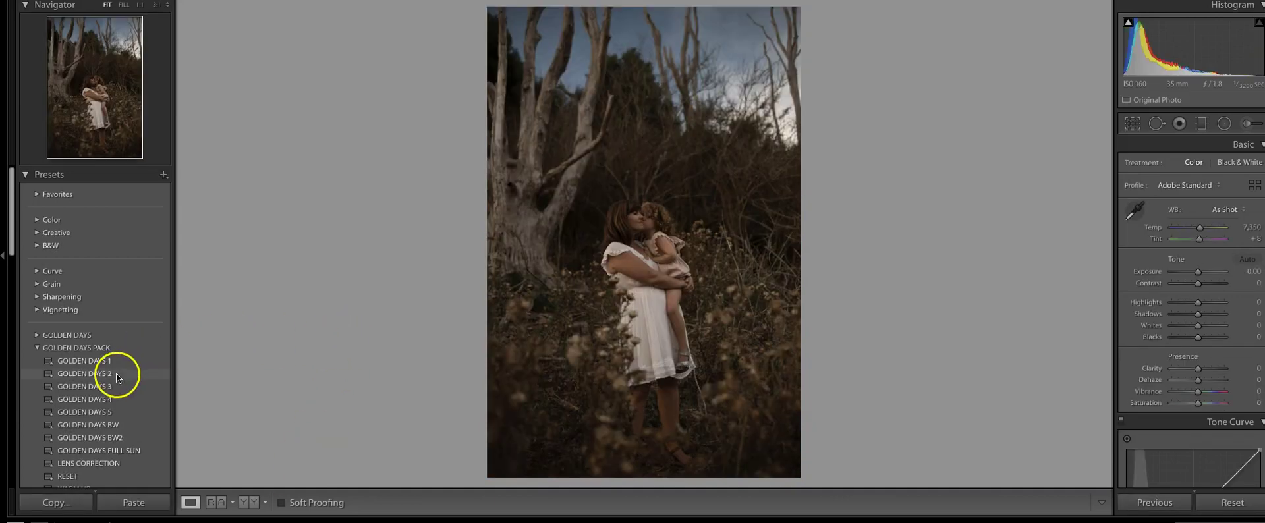
mouse_move(116, 373)
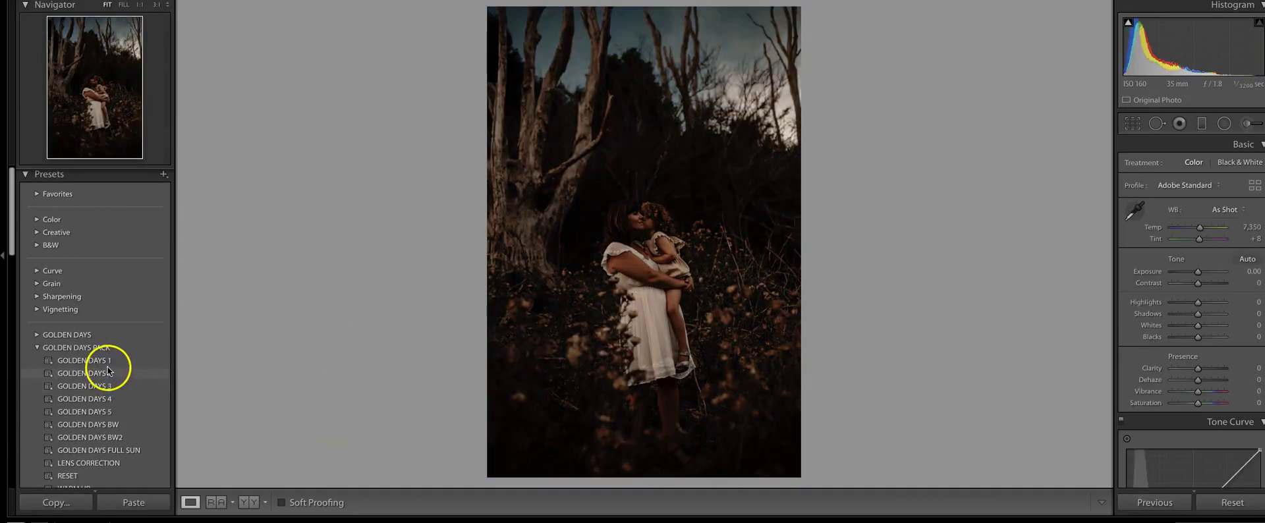
click(104, 387)
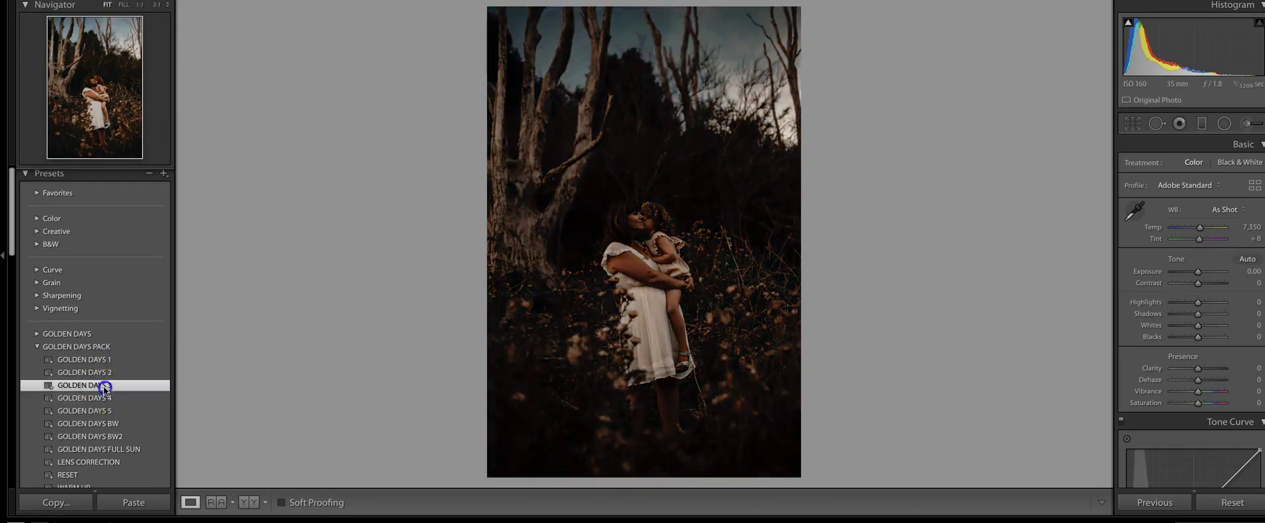
drag(1198, 273, 1202, 274)
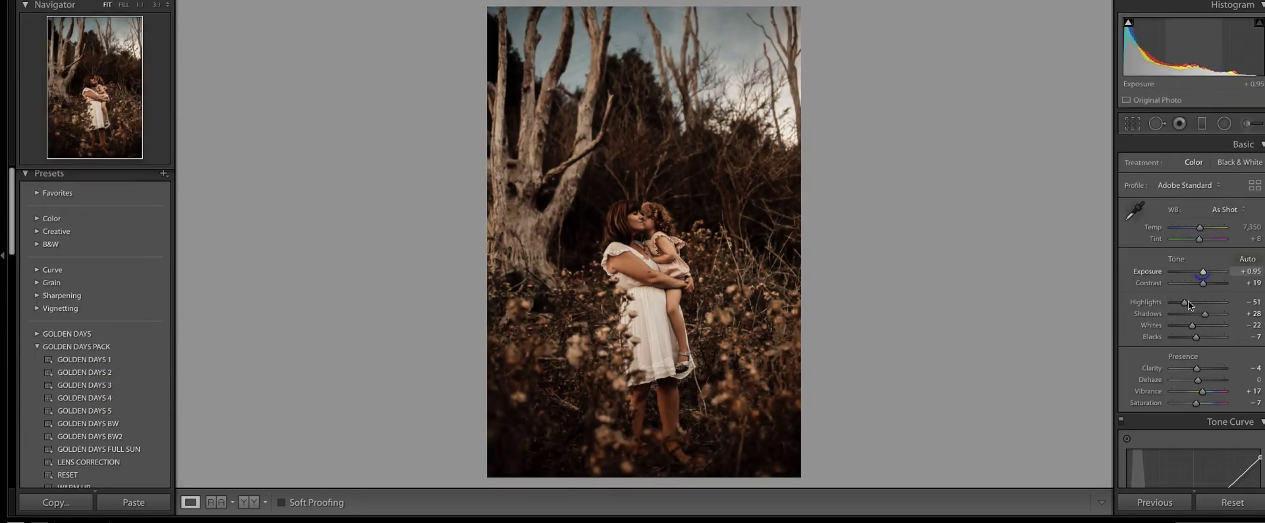
click(1173, 394)
scroll(1173, 394, down, 3)
Step: Switch to the family photo by the sunlit window and apply the GOLDEN DAYS 5 preset
click(297, 420)
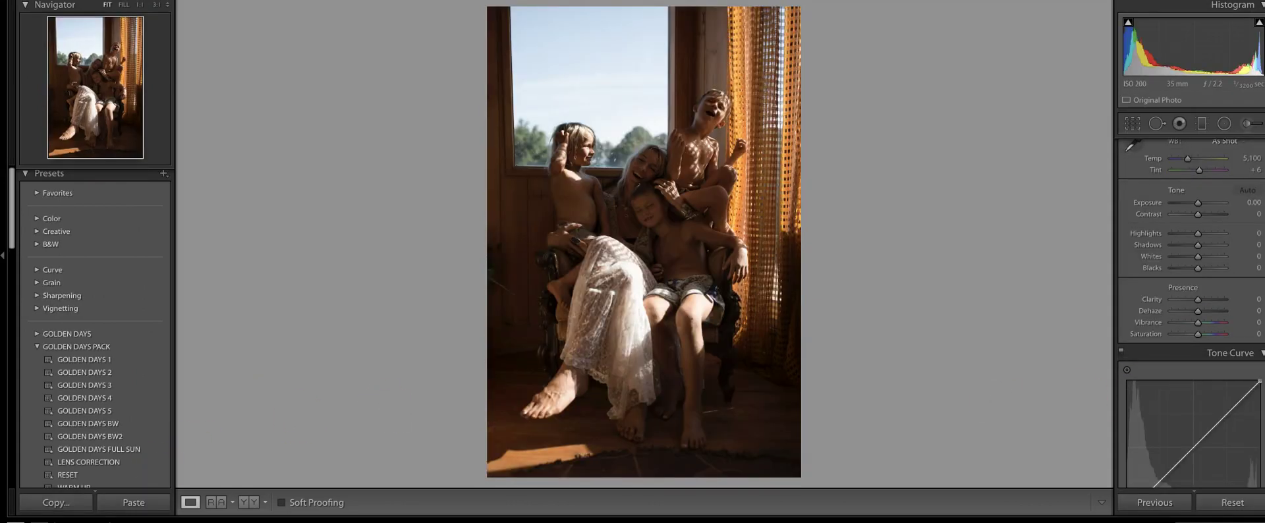
click(578, 301)
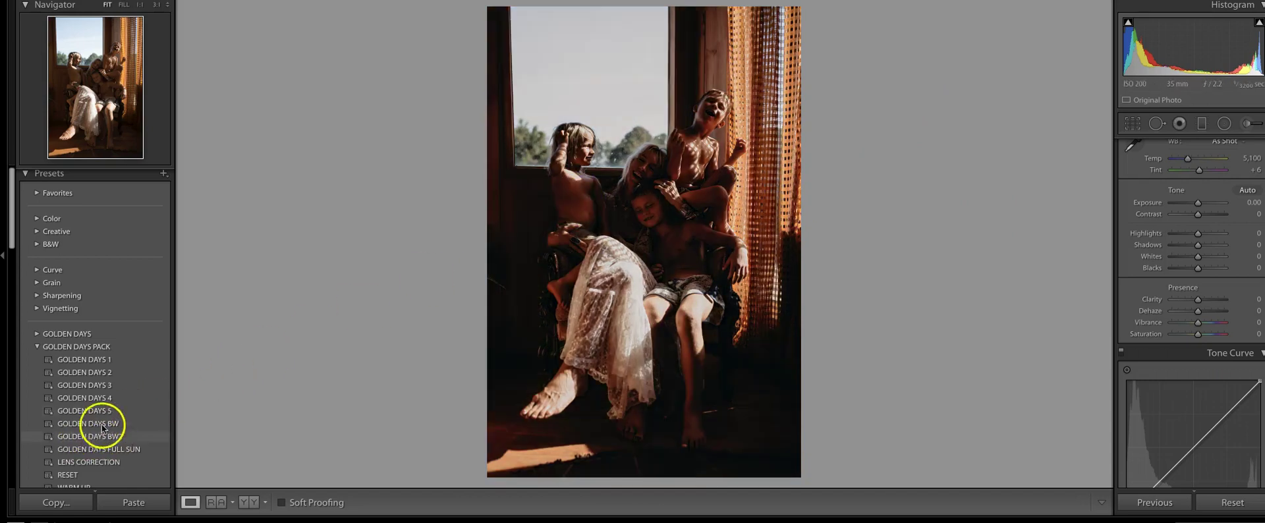
click(75, 414)
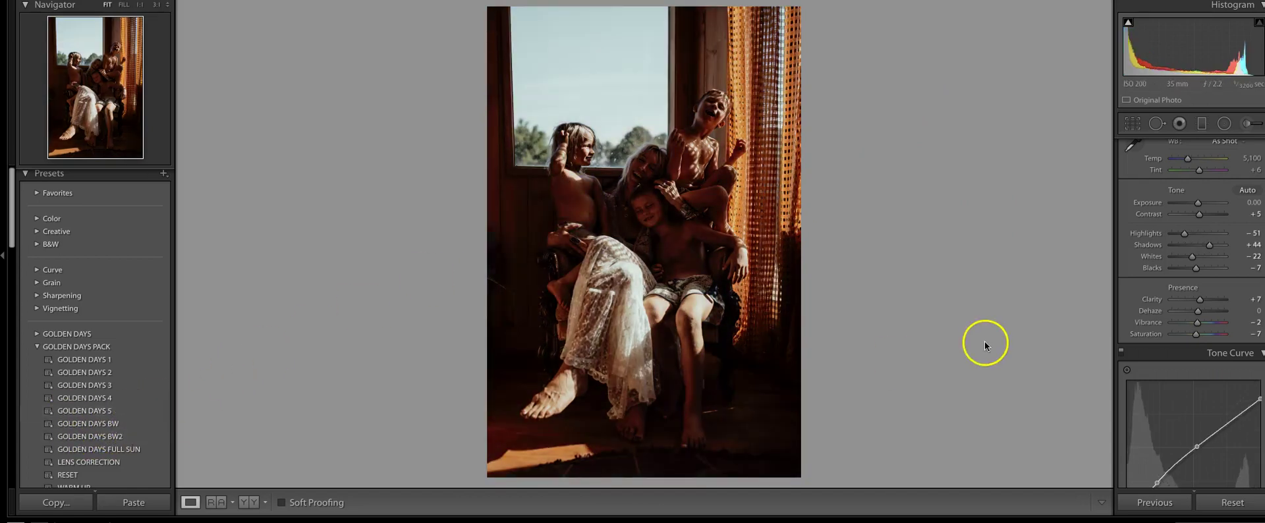
Step: Cool the window family photo to a temperature of 3,840 and raise its exposure to +1.30
scroll(1186, 269, up, 3)
drag(1198, 271, 1203, 272)
drag(1188, 228, 1180, 228)
drag(1203, 277, 1206, 276)
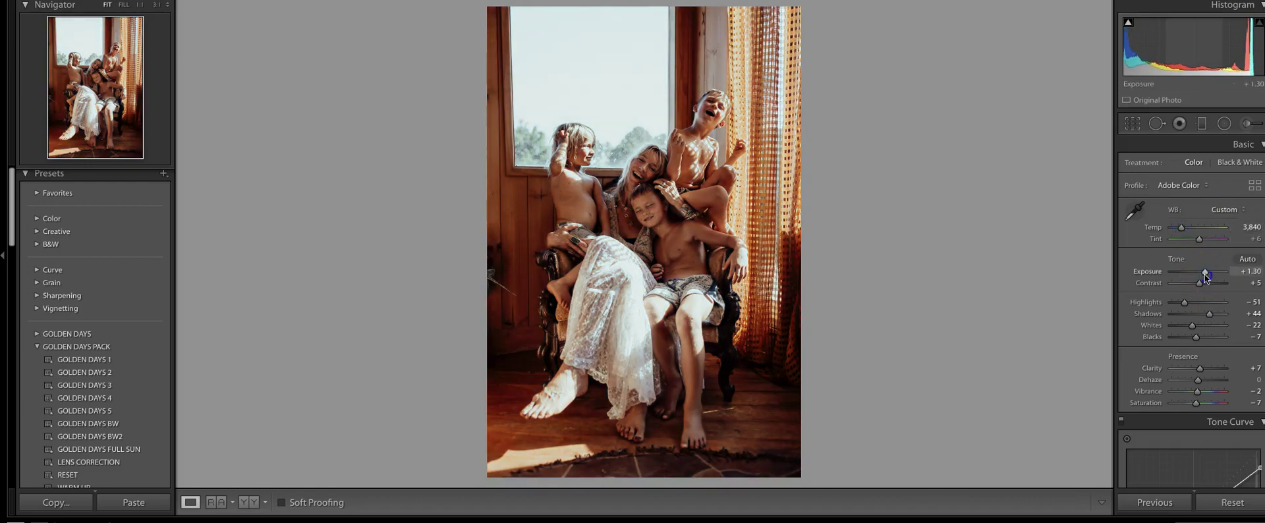
Step: Raise the orange luminance of the window family photo to +17
scroll(1179, 369, down, 5)
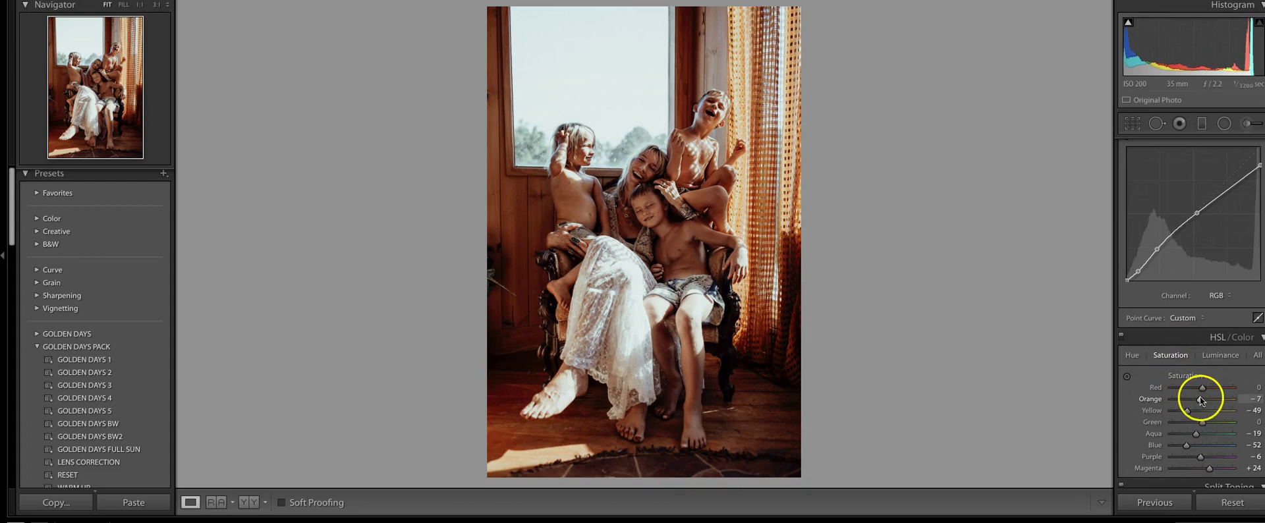
click(1219, 355)
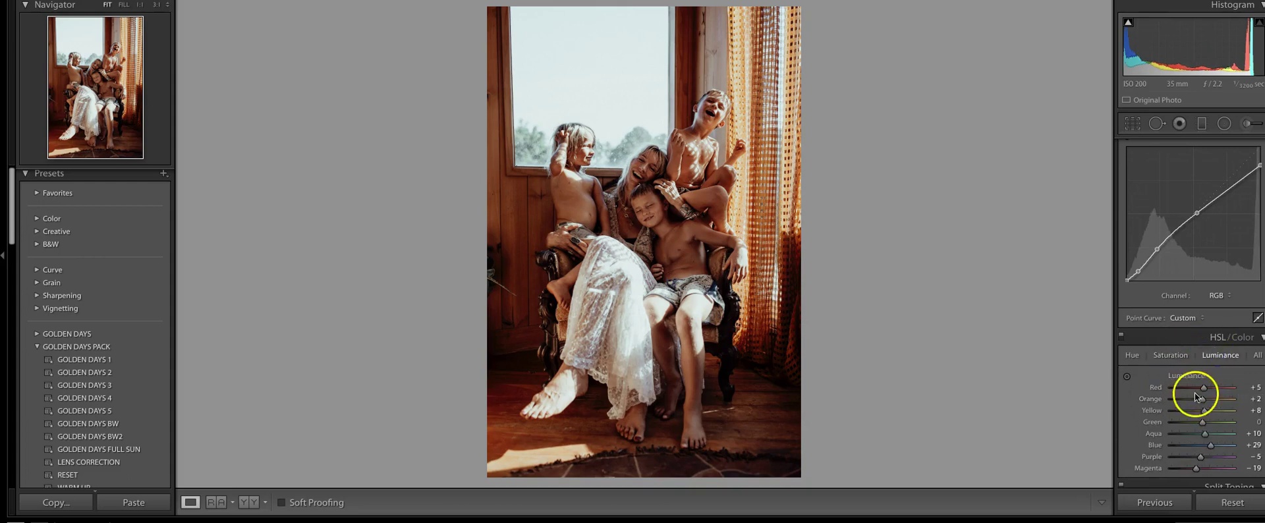
click(1211, 402)
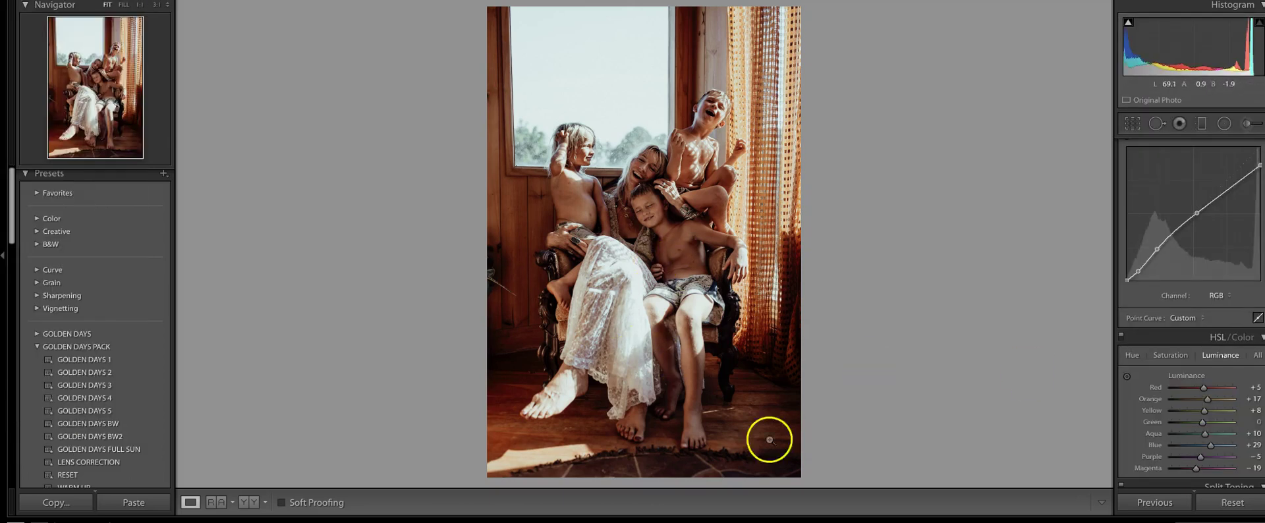
Step: Switch to the photo of the boy standing on the horse and apply the GOLDEN DAYS FULL SUN preset
click(277, 521)
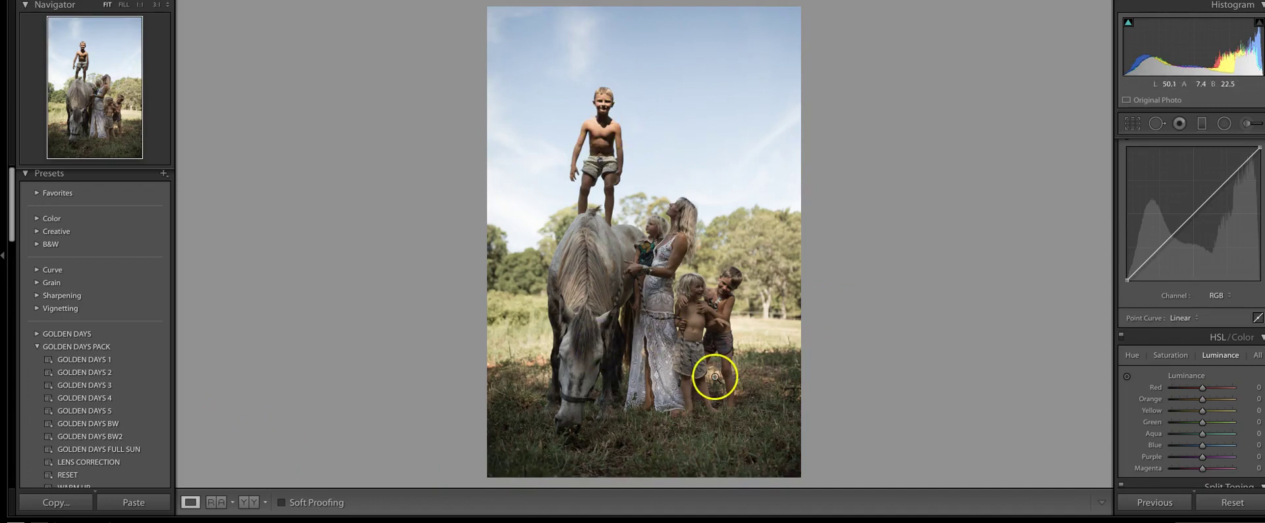
click(99, 424)
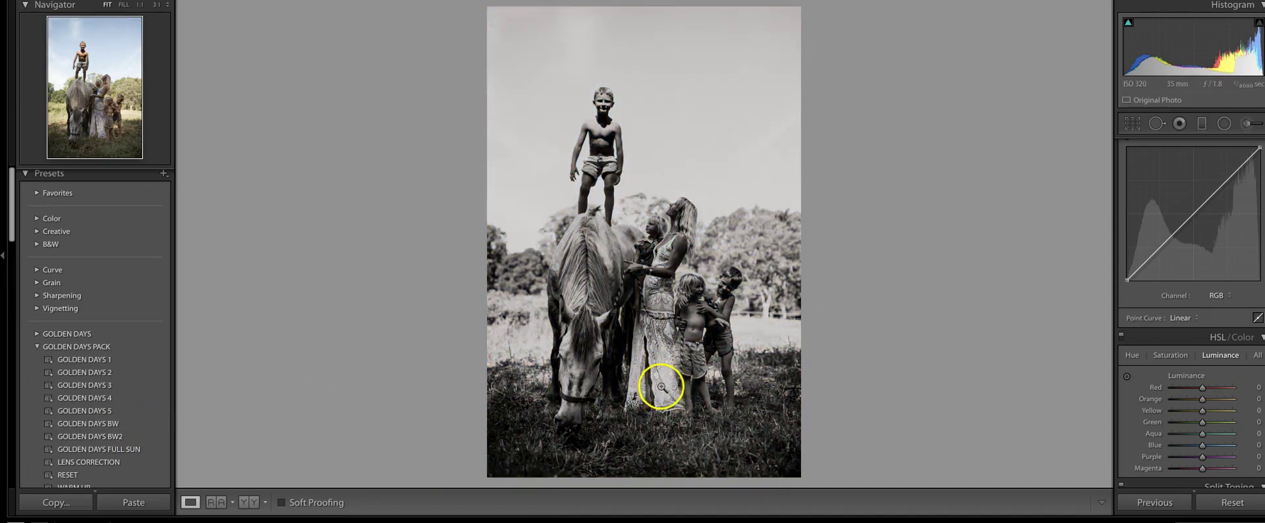
key(ctrl+z)
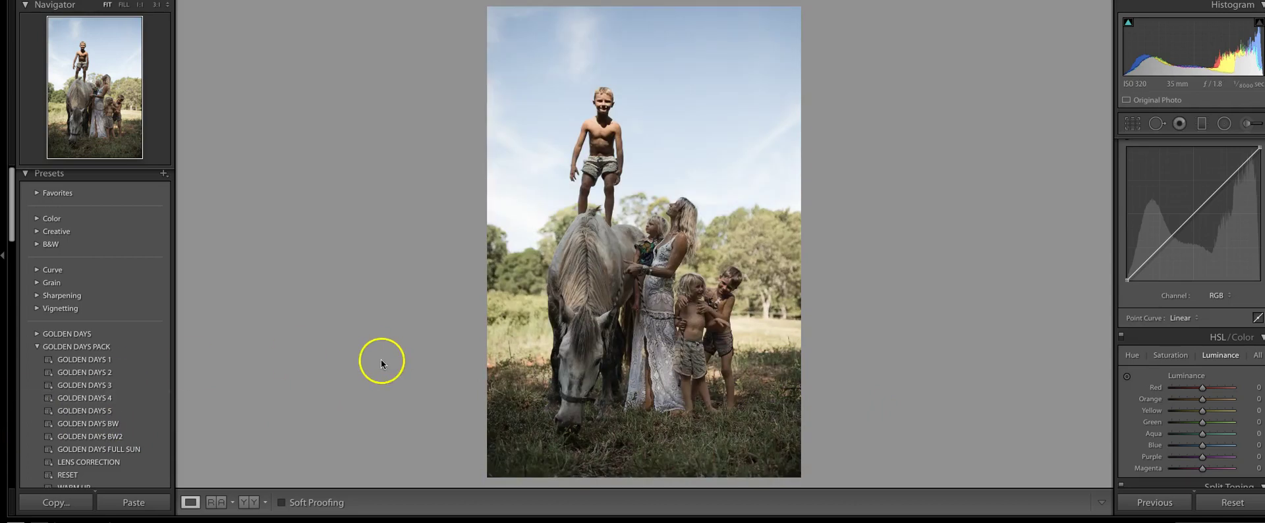
scroll(136, 422, down, 1)
click(138, 425)
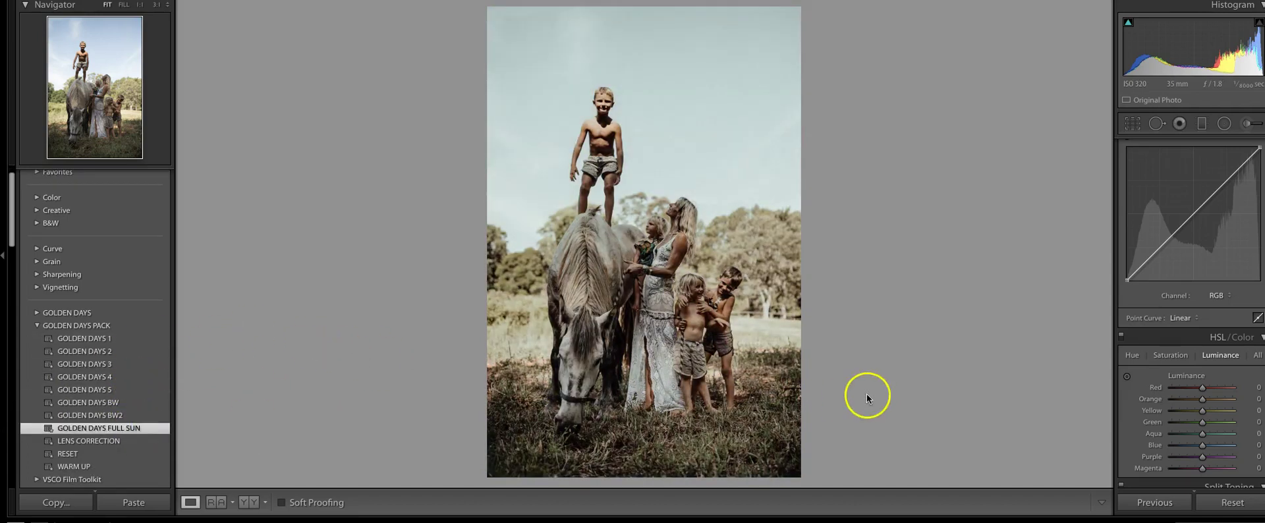
Step: Warm the horse photo to a temperature of 7,061, reset its contrast to 0 and slightly adjust the exposure
scroll(1169, 299, up, 5)
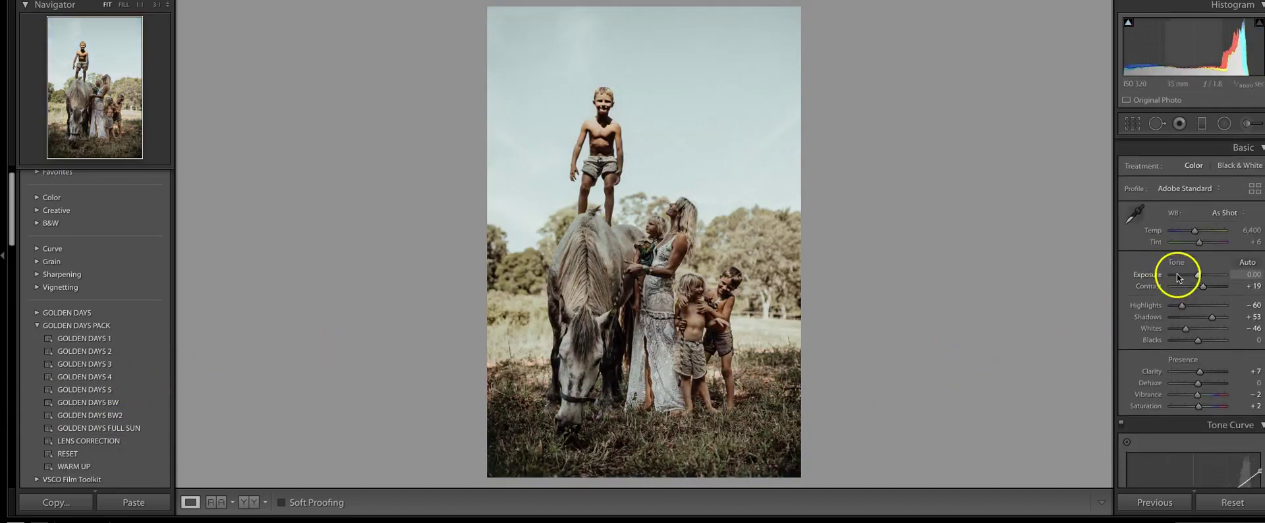
drag(1197, 229, 1199, 228)
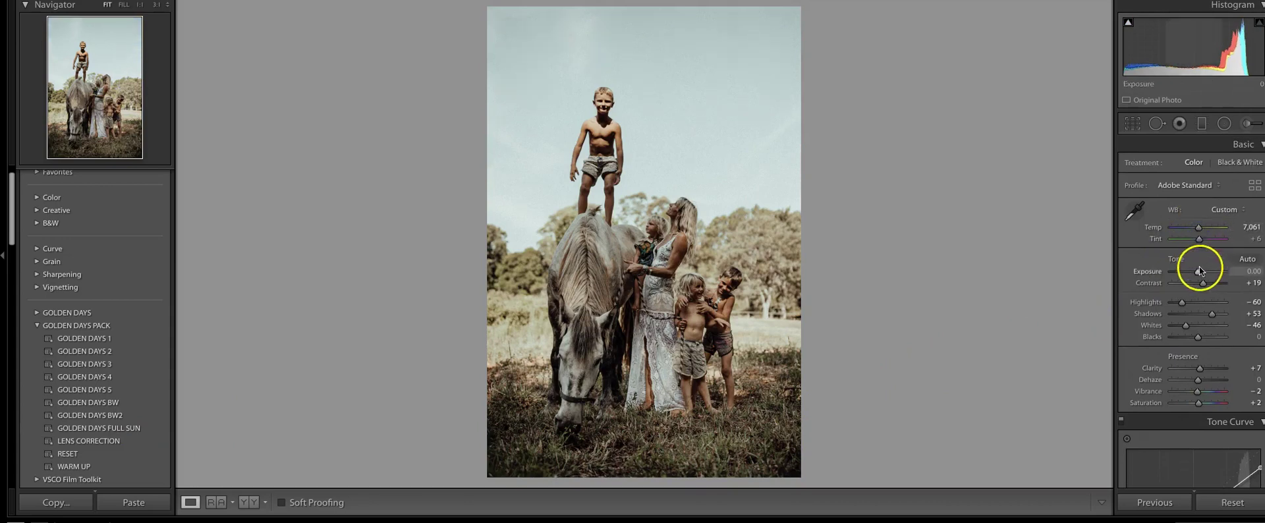
double_click(1198, 283)
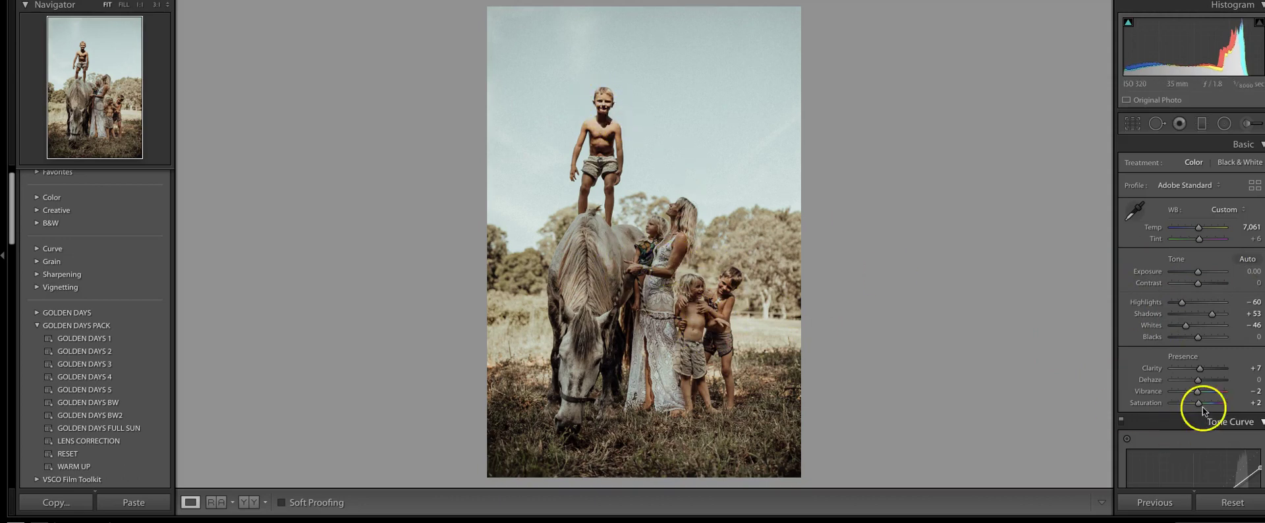
click(1198, 272)
drag(1198, 272, 1199, 274)
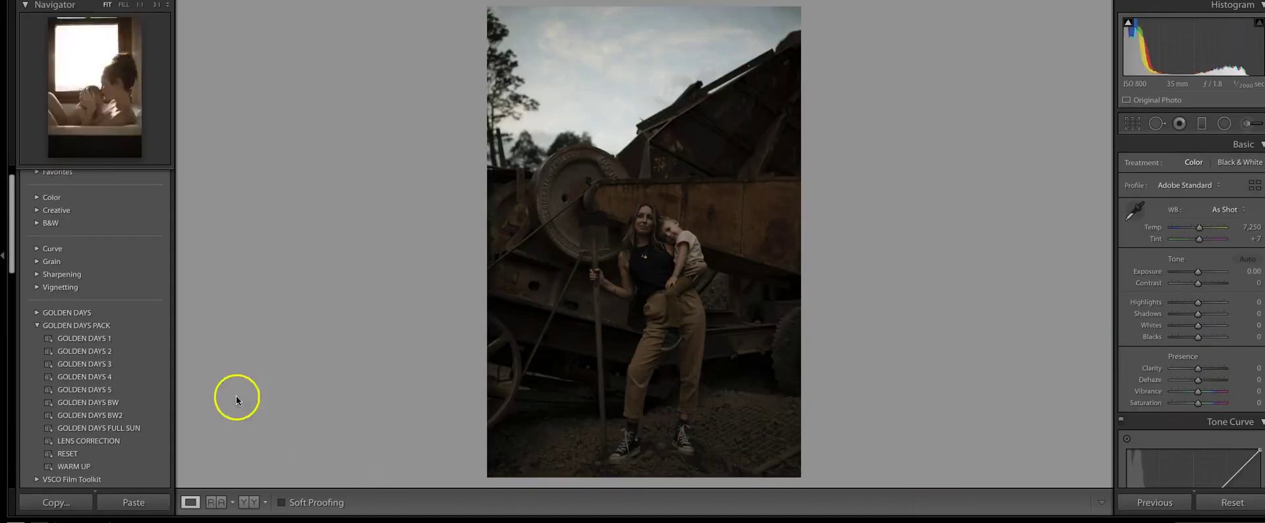
Step: Apply the GOLDEN DAYS 1 preset to the photo with the rusty machinery and set exposure to +0.65
click(85, 340)
drag(1199, 273, 1201, 272)
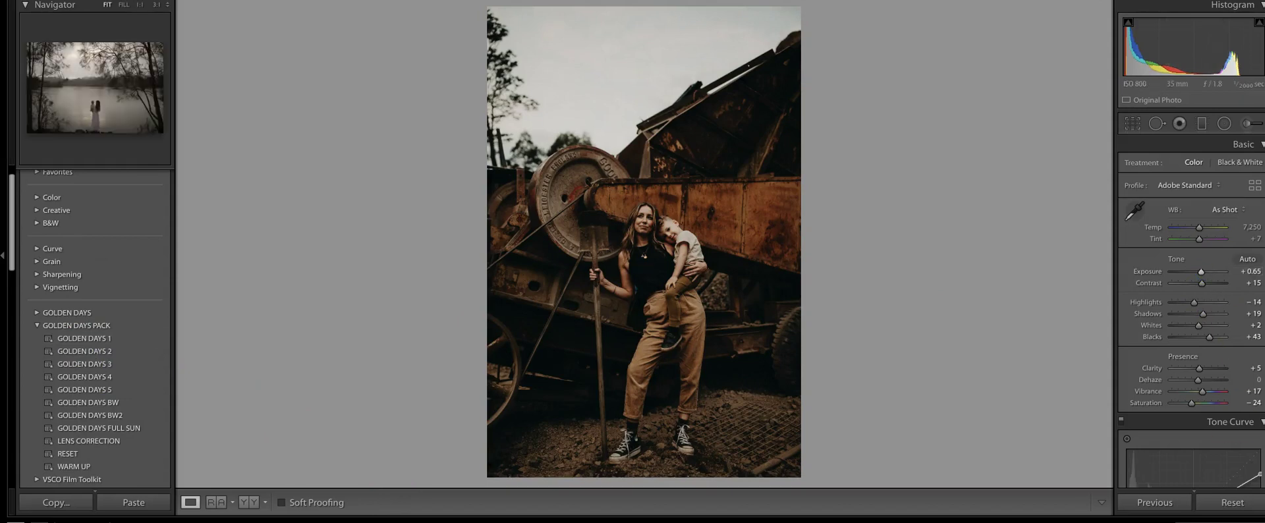
Step: Switch to the lake photo, apply the GOLDEN DAYS BW preset and set exposure to +0.45
click(369, 520)
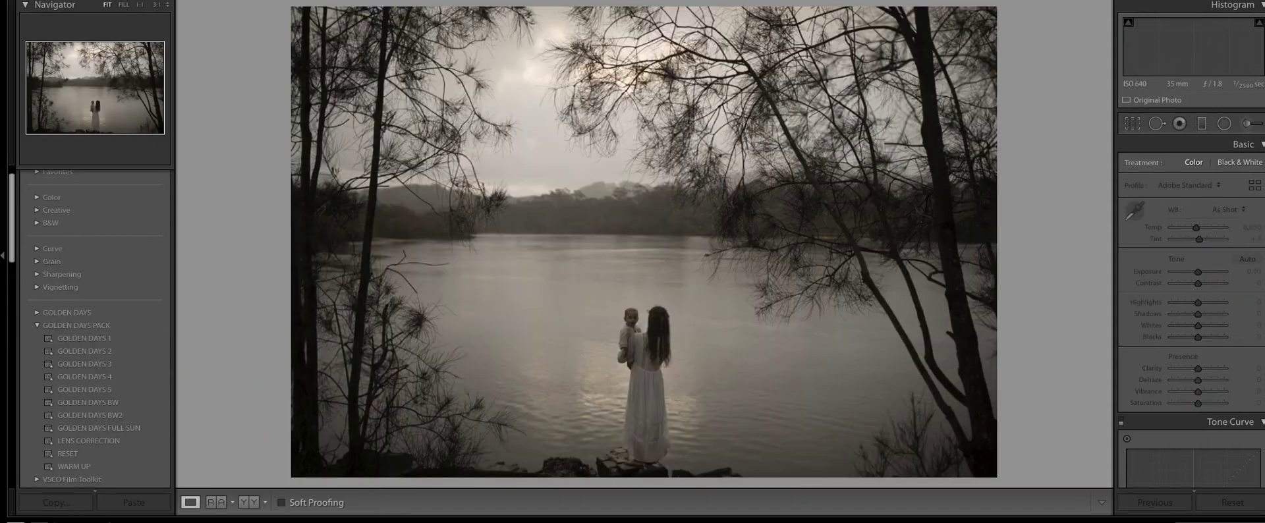
click(103, 402)
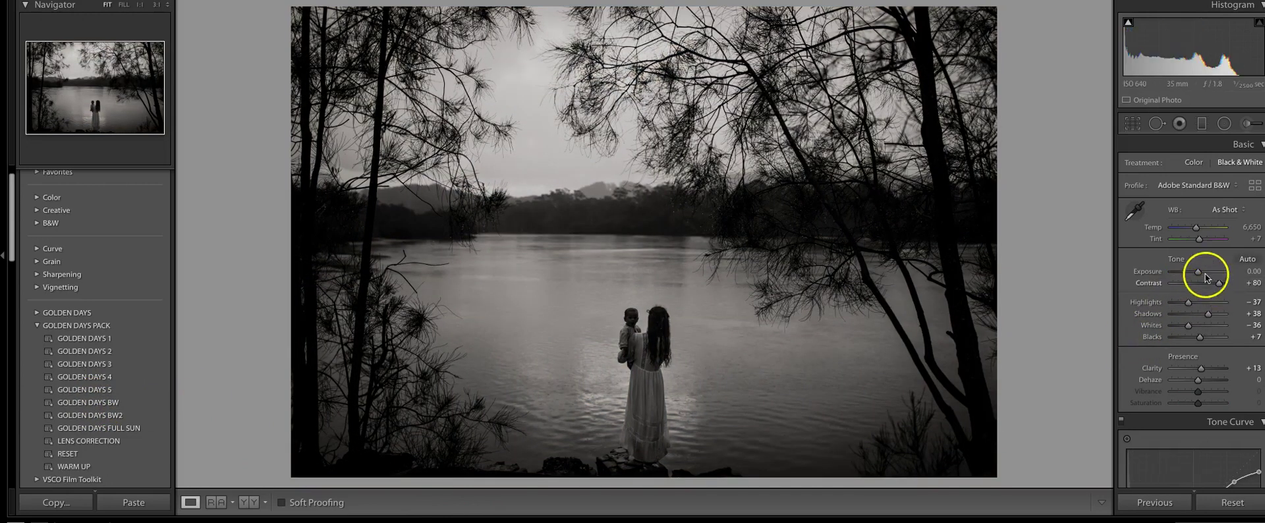
drag(1206, 276, 1203, 274)
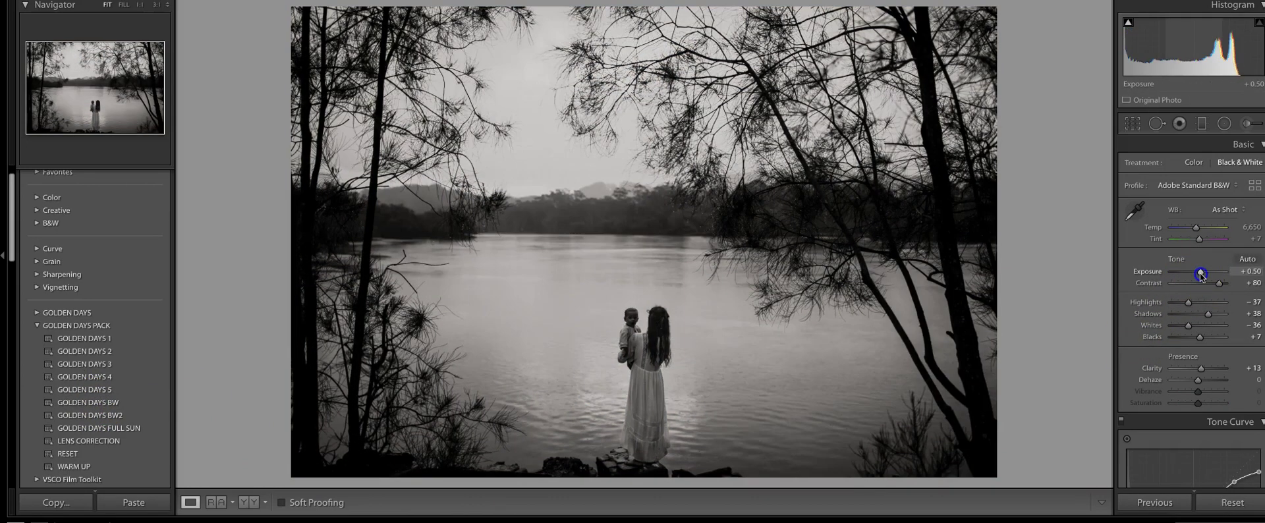
Step: Brush a local adjustment with exposure 0.30 and highlights 12 over the mother and child standing by the lake
click(1247, 123)
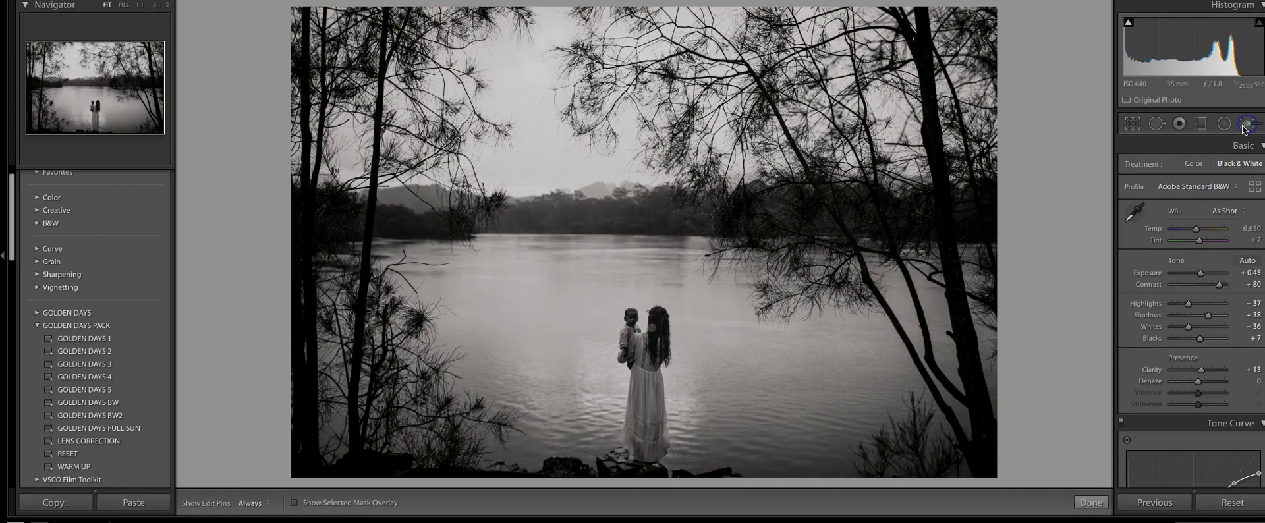
click(658, 342)
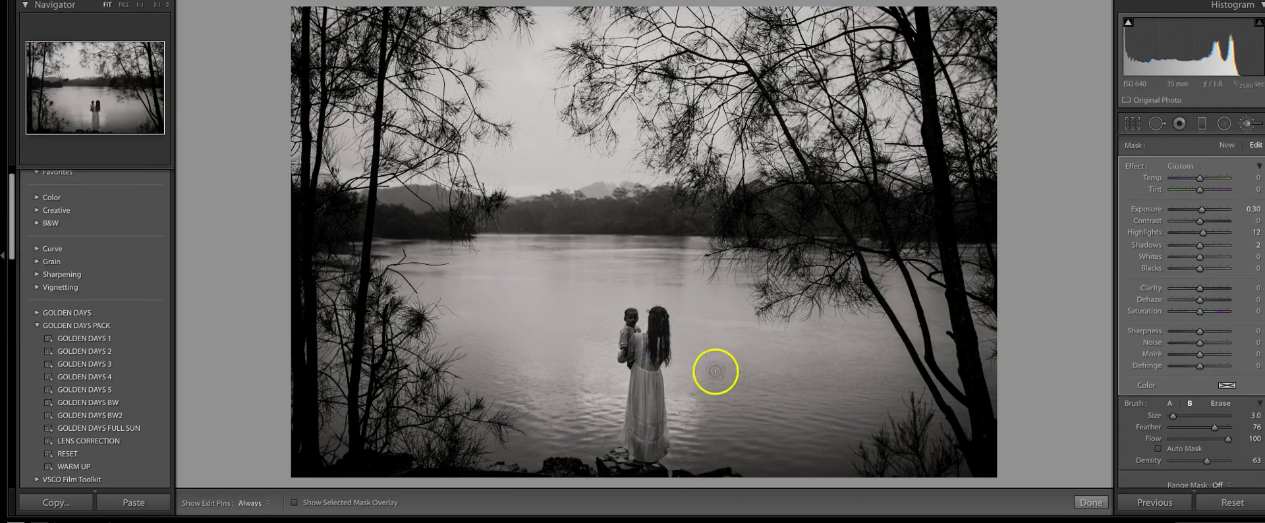
click(644, 354)
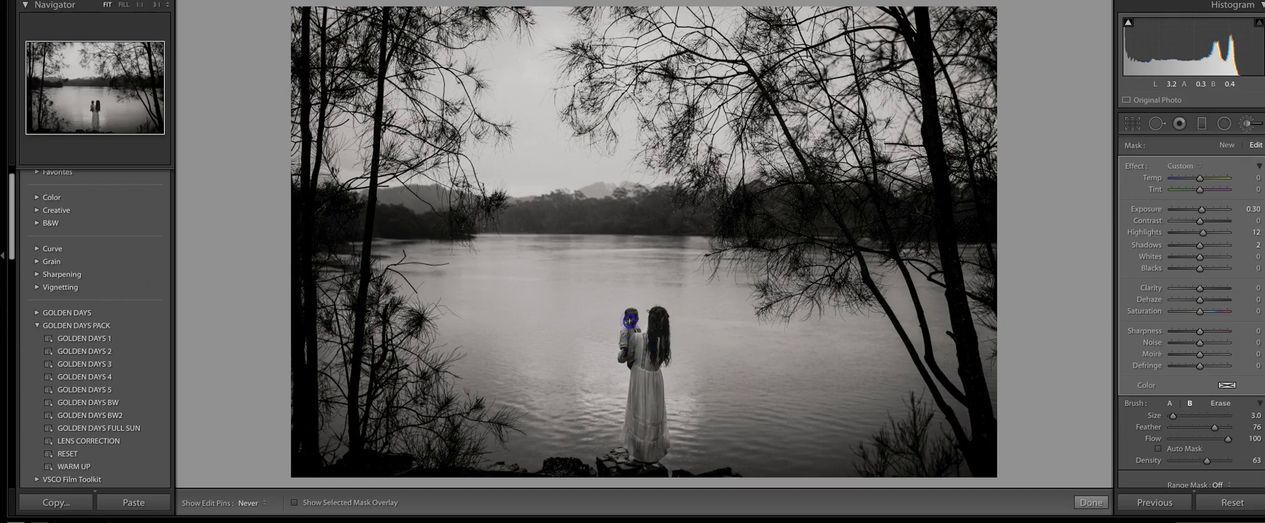
click(1247, 124)
Step: Switch to the photo of the mother holding her baby by the water, apply GOLDEN DAYS 2, set exposure to +1.00 and temperature to 6,235
click(672, 520)
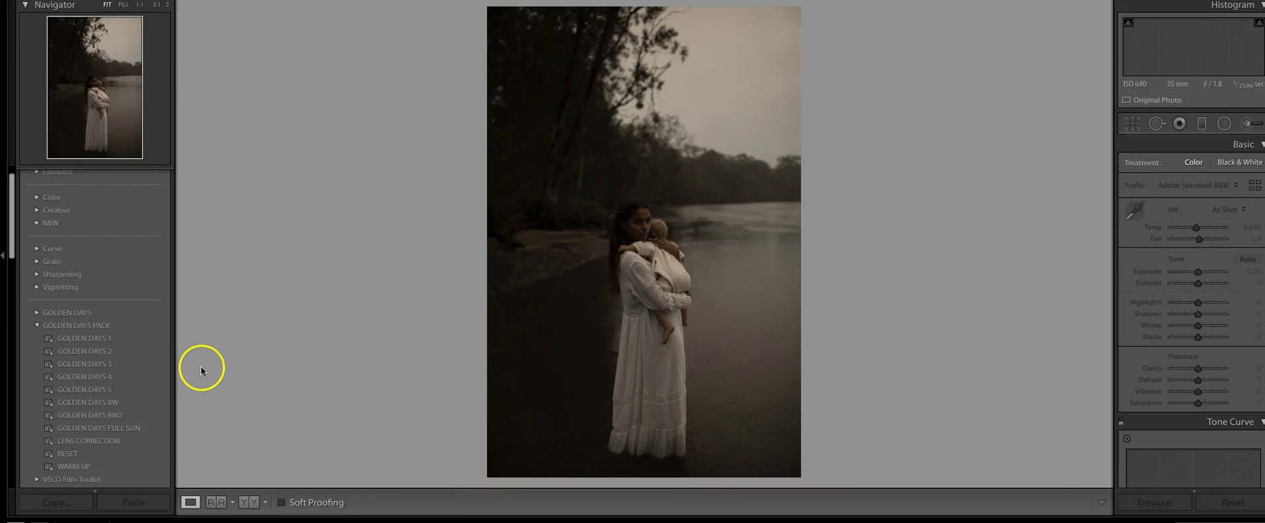
click(125, 351)
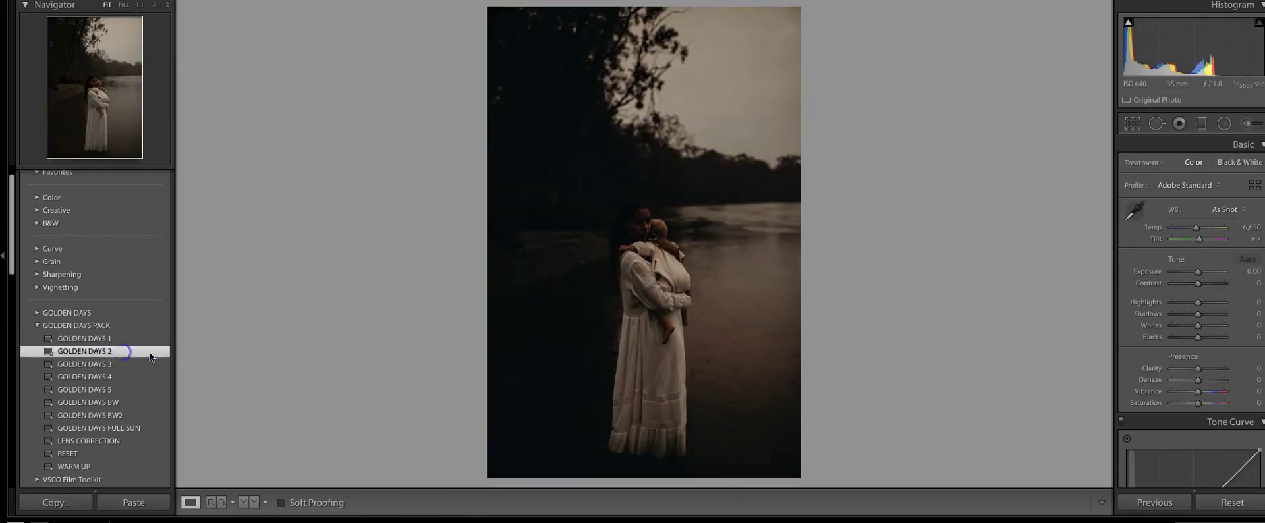
drag(1199, 276, 1204, 275)
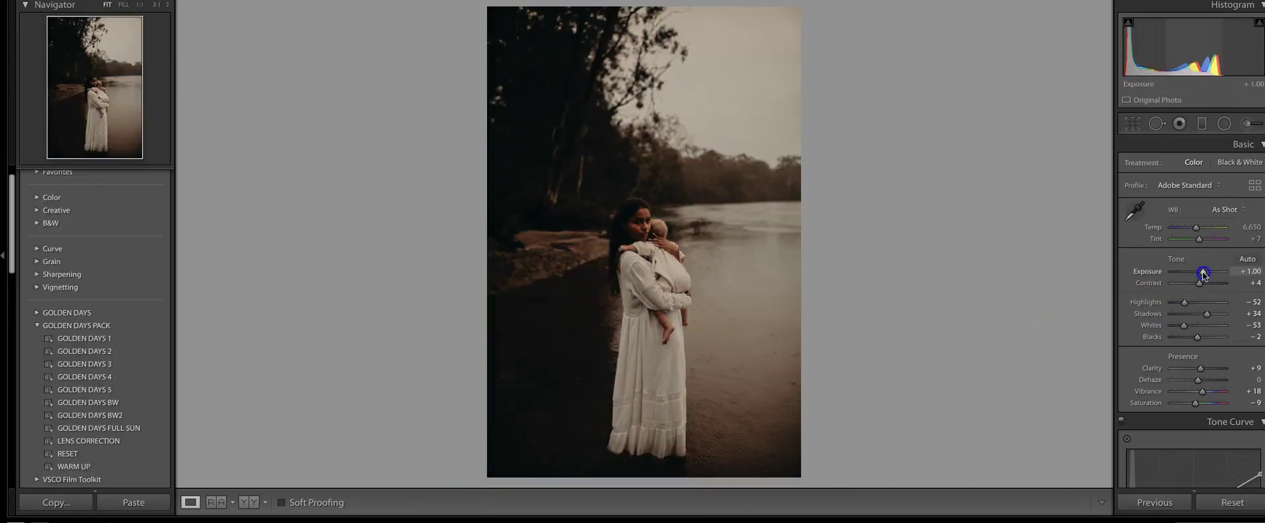
drag(1196, 227, 1194, 228)
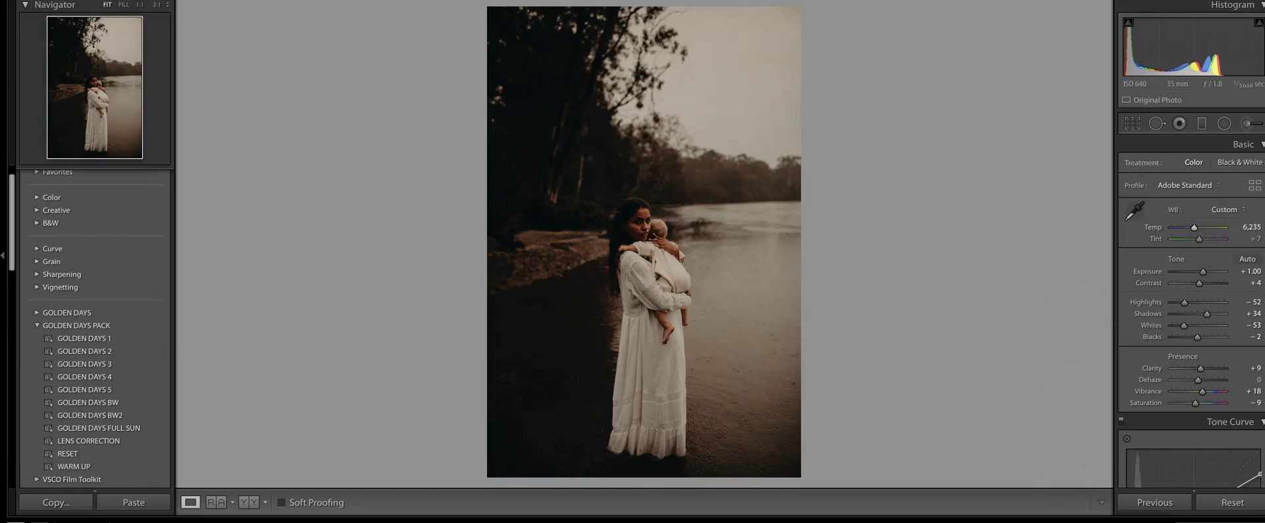
Step: Switch to the forest photo and try GOLDEN DAYS 1 with exposure +0.65, followed by GOLDEN DAYS 2
key(Right)
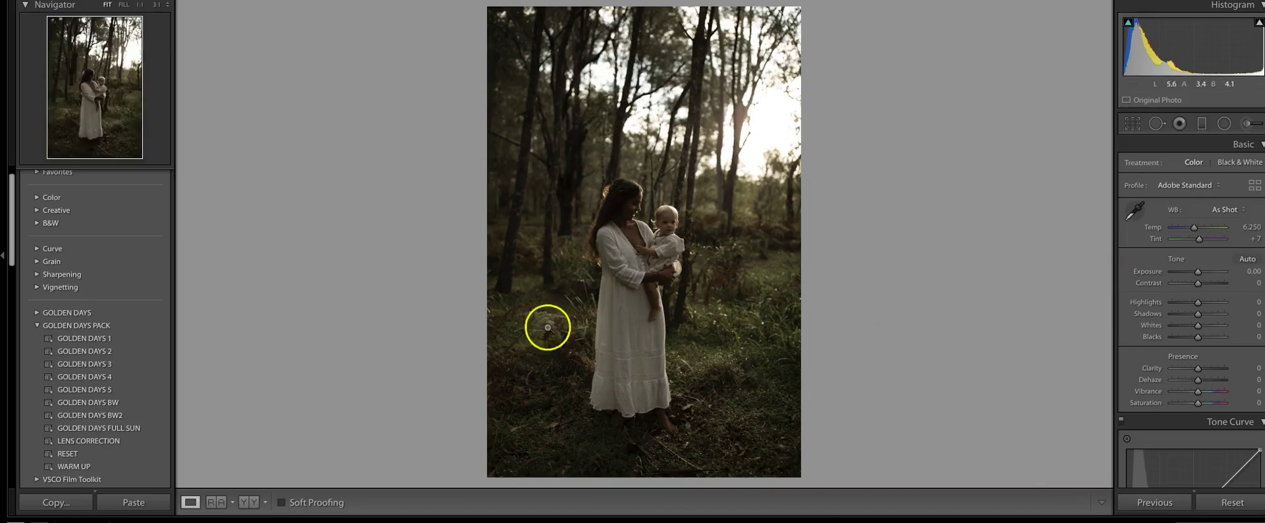
click(92, 340)
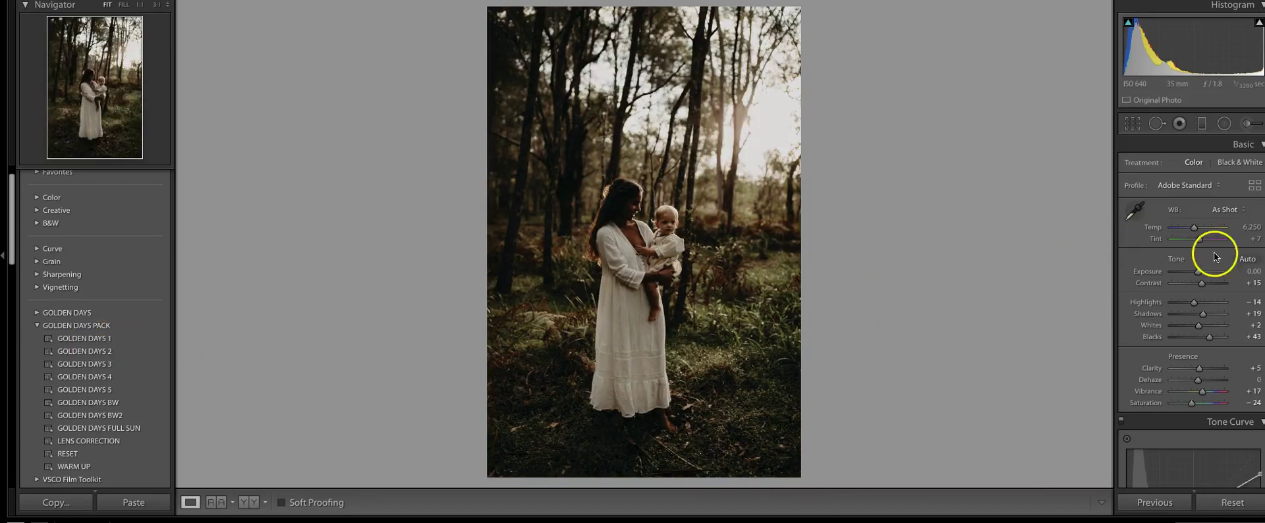
drag(1199, 272, 1202, 272)
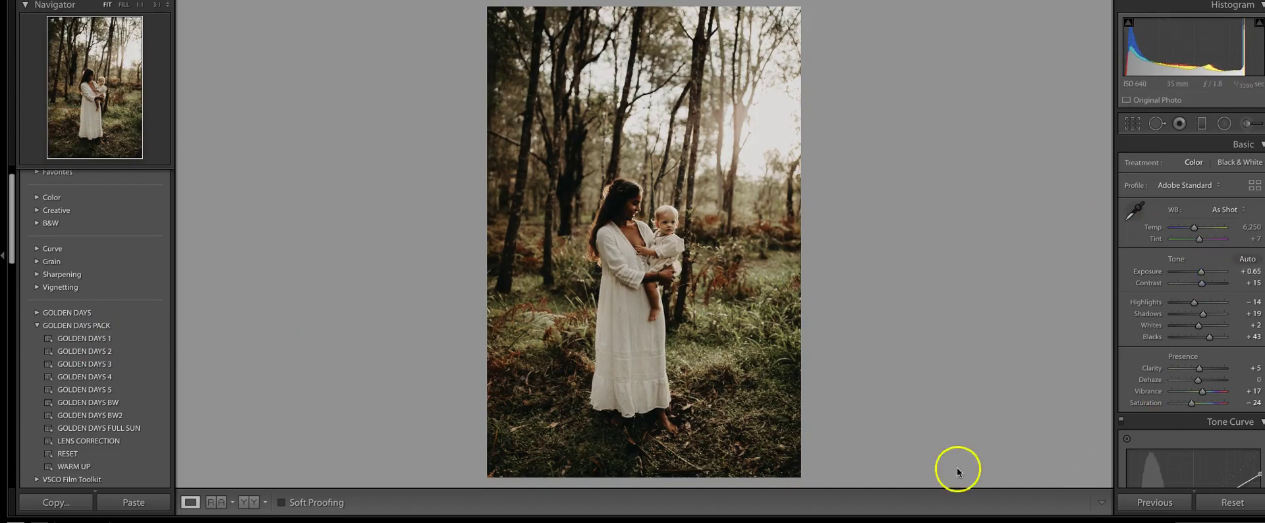
click(89, 352)
Step: Apply GOLDEN DAYS 4 to the forest photo and set exposure to +0.75, contrast to +24 and shadows to +60
click(124, 378)
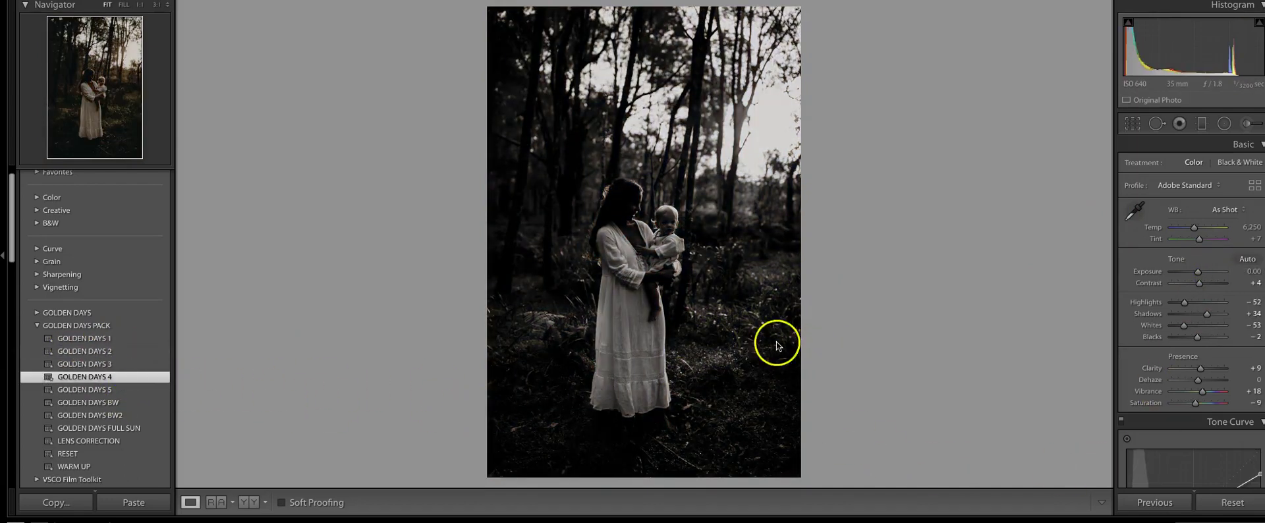
drag(1198, 271, 1202, 271)
drag(1208, 314, 1211, 317)
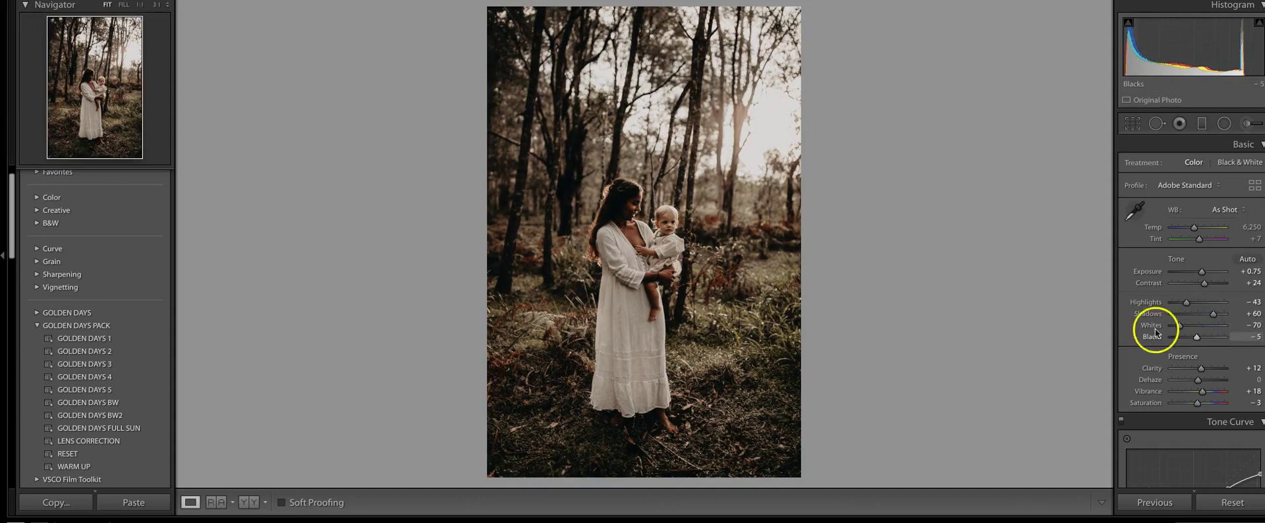
Step: Set the forest photo's saturation to orange -43, yellow -65 and green -37, and its luminance to yellow -49 and green -46
scroll(1172, 390, down, 10)
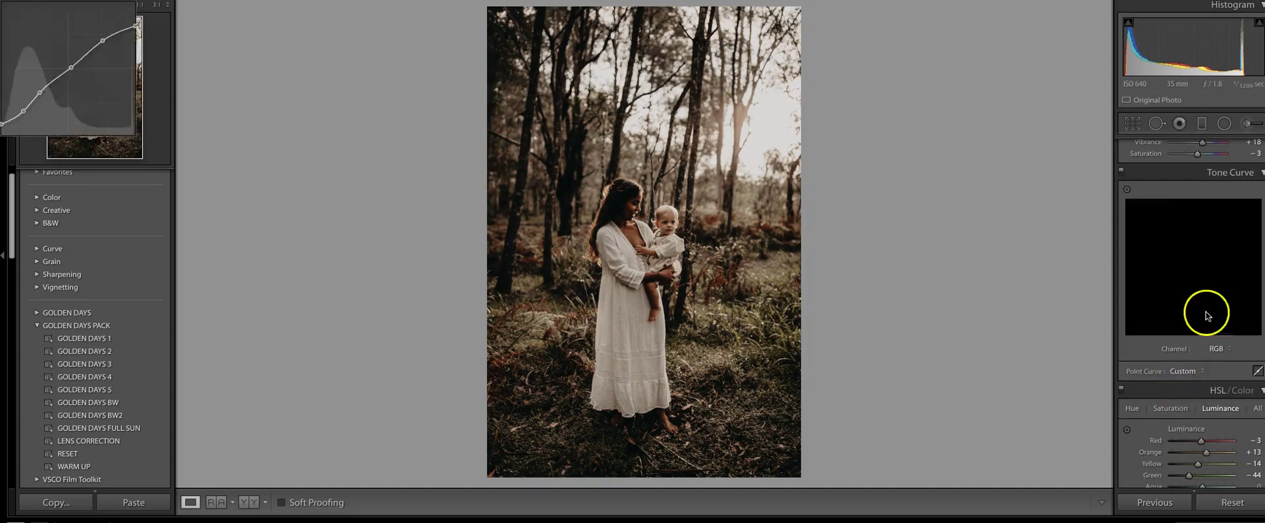
click(1170, 297)
click(1127, 319)
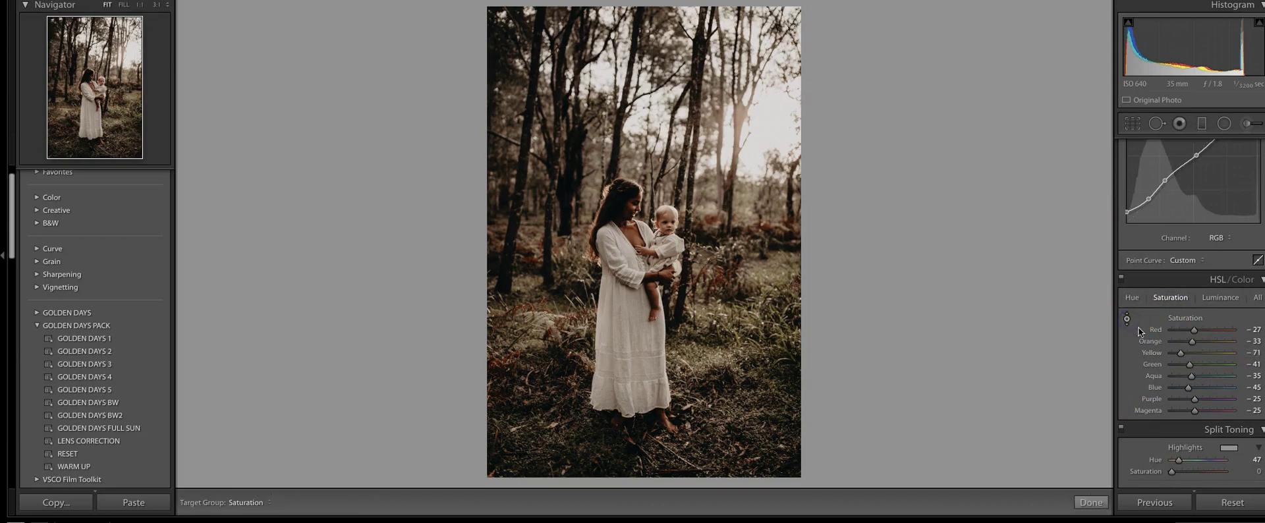
drag(810, 325, 768, 303)
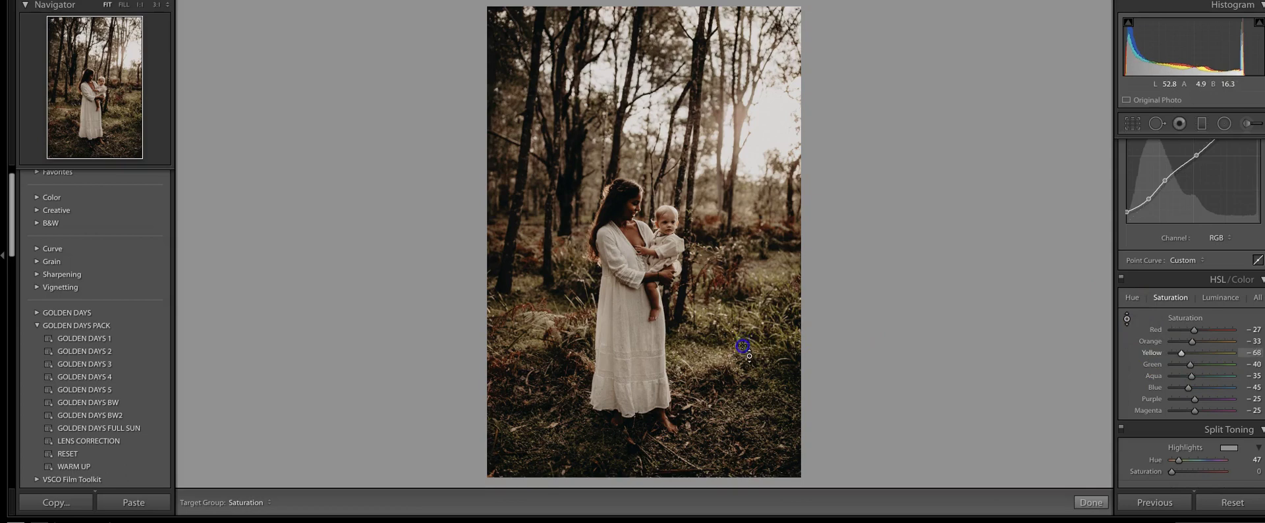
drag(727, 359, 728, 342)
click(1221, 297)
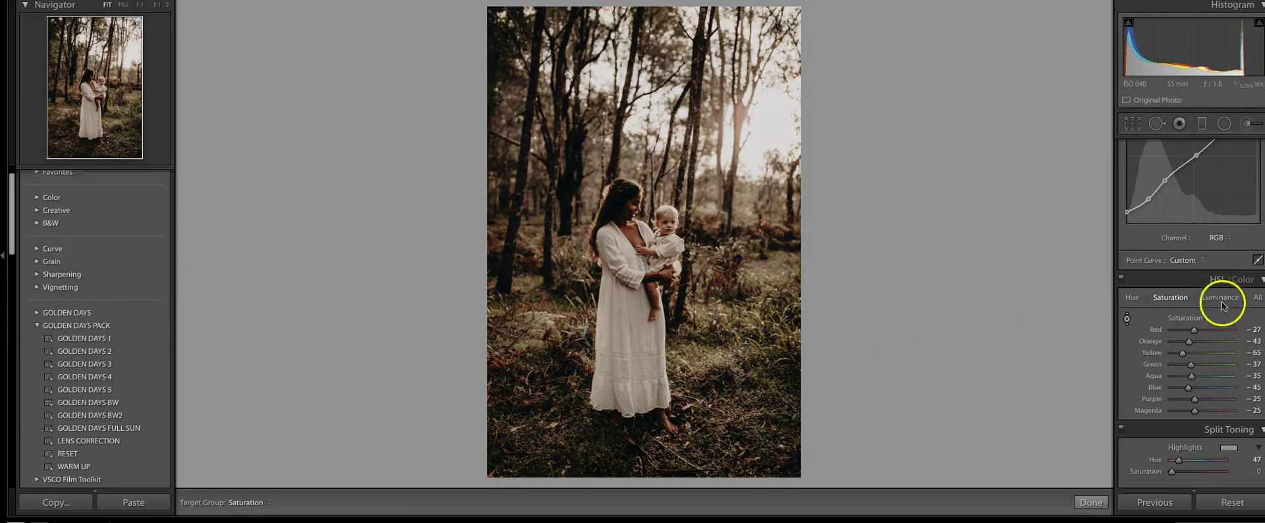
click(1127, 319)
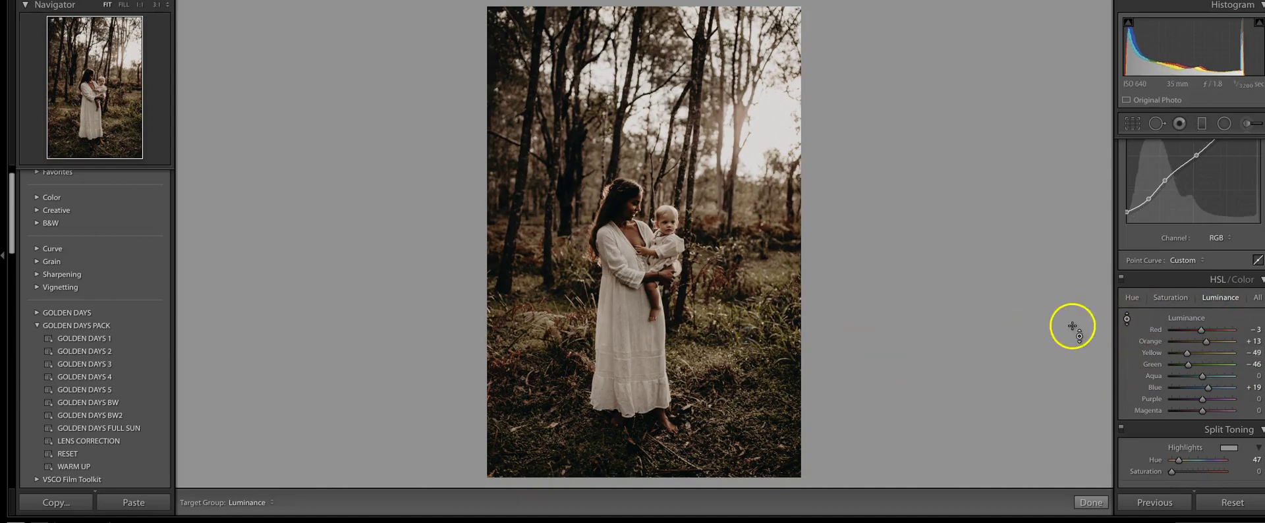
Step: Switch to the photo of the seated mother nursing her baby, apply the GOLDEN DAYS 4 preset and set exposure to +0.50
key(Right)
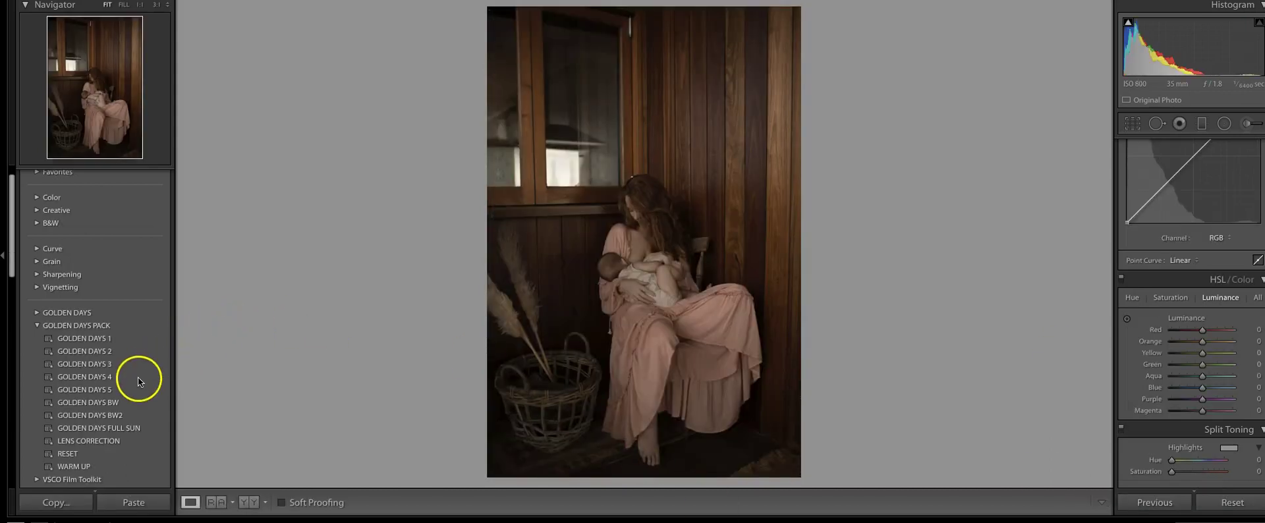
click(134, 381)
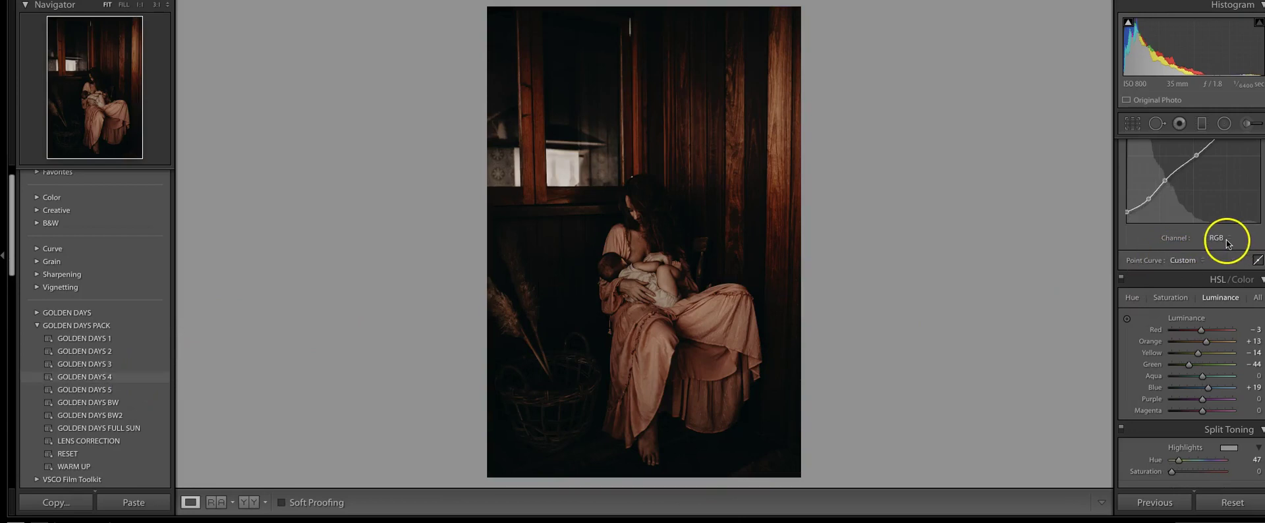
scroll(1215, 244, up, 5)
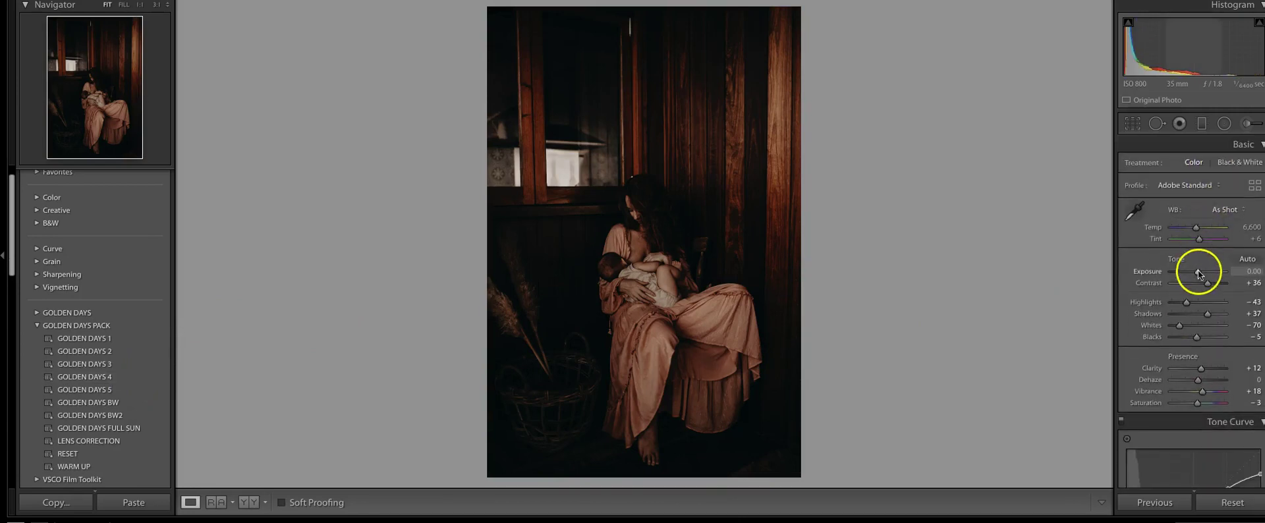
drag(1198, 271, 1201, 274)
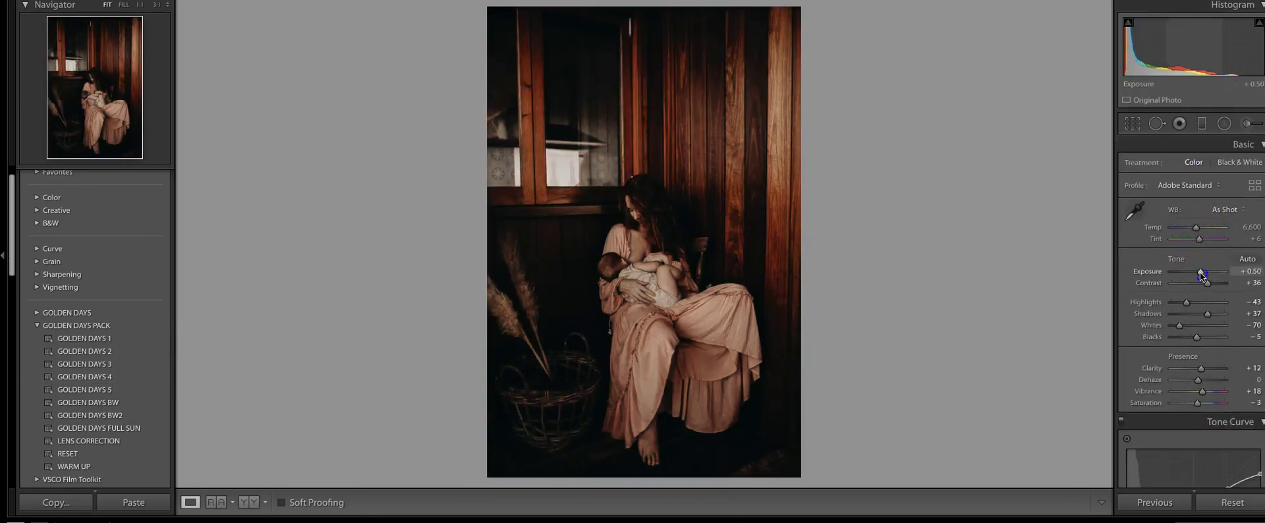
Step: Switch to the photo of the girl in the yellow dress, apply GOLDEN DAYS FULL SUN, set temperature to 7,112 and exposure to +0.15
click(1191, 522)
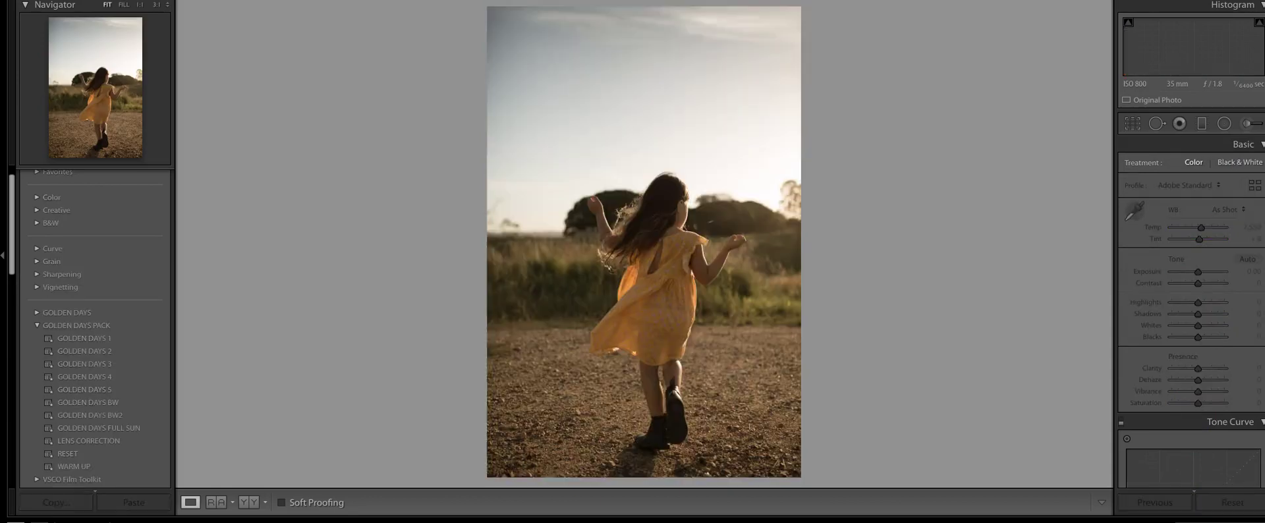
click(93, 428)
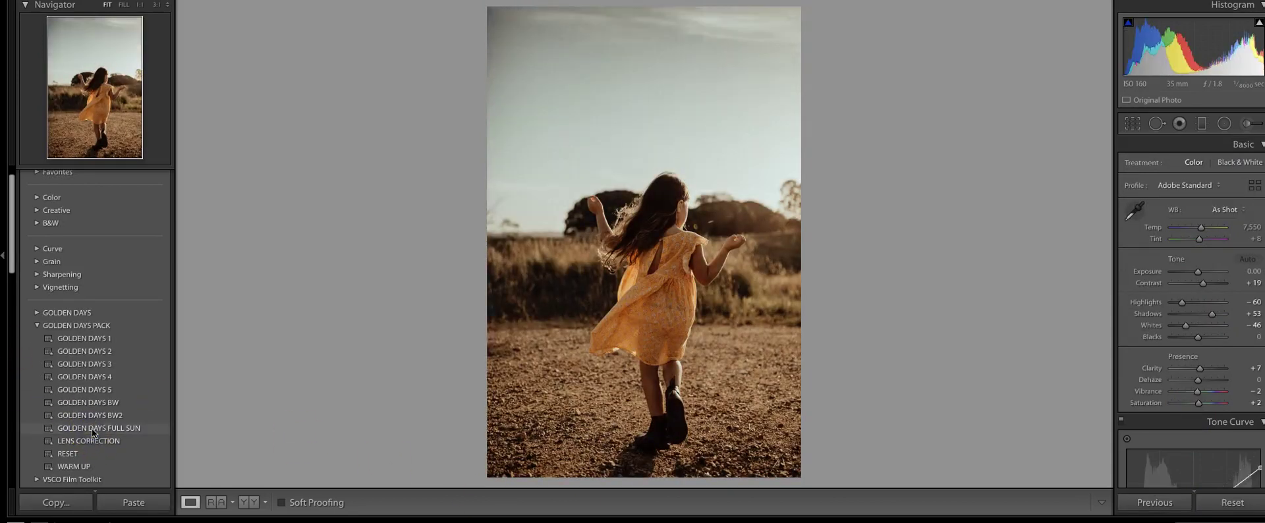
click(193, 447)
drag(1201, 227, 1199, 229)
click(1199, 278)
drag(1199, 271, 1200, 273)
click(1040, 455)
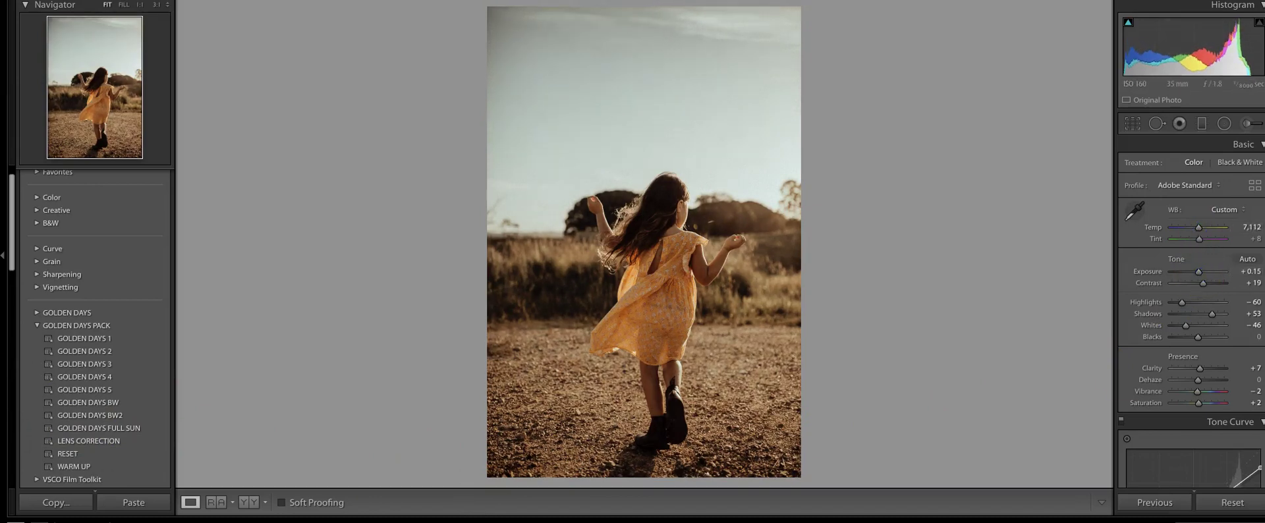
Step: Switch to the photo of the mother hugging her sleeping child, apply GOLDEN DAYS 4 and set exposure to +0.40
key(Right)
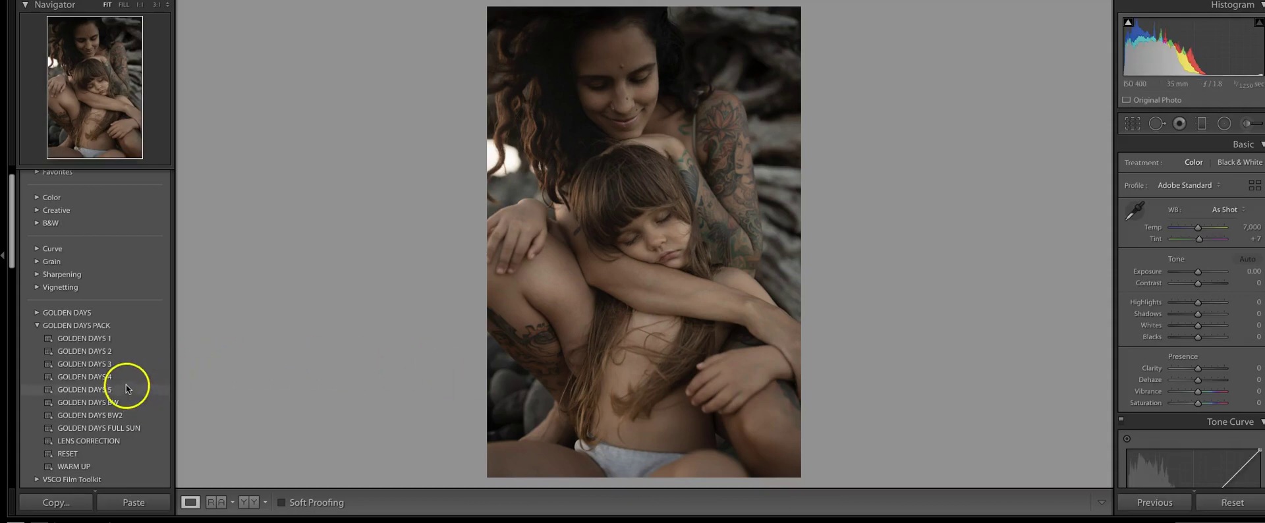
click(116, 377)
click(1198, 272)
drag(1198, 272, 1200, 273)
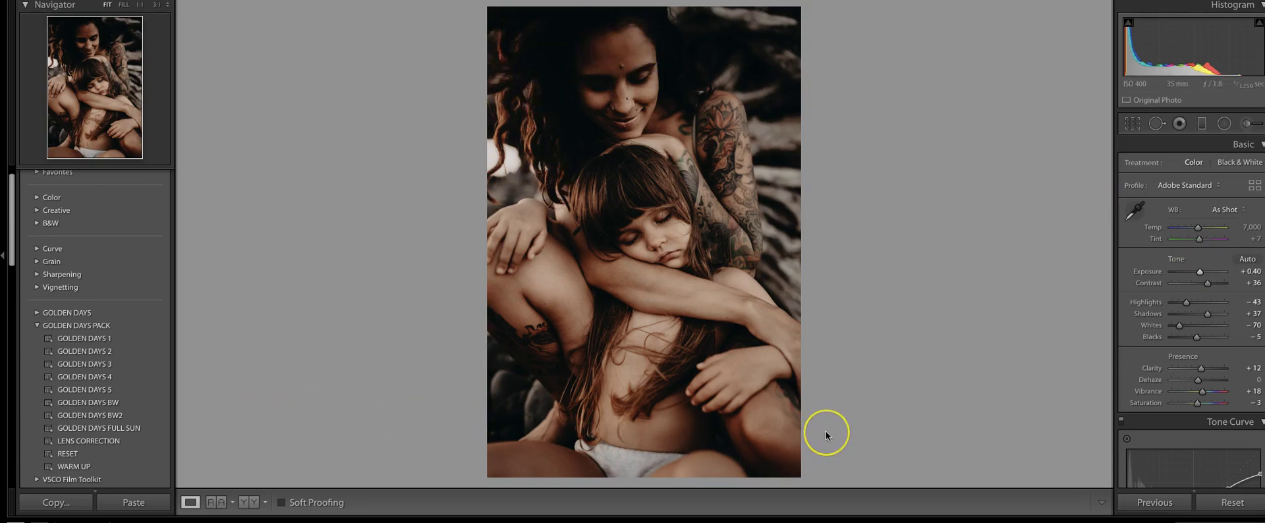
Step: Apply the LENS CORRECTION preset to the photo of the mother hugging her sleeping child
click(119, 429)
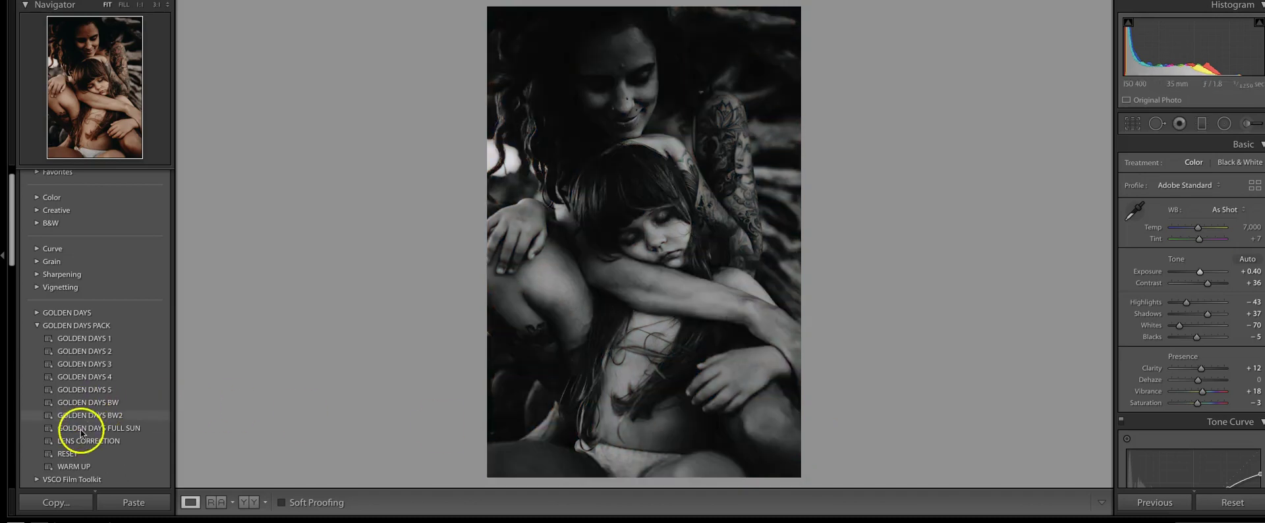
click(119, 441)
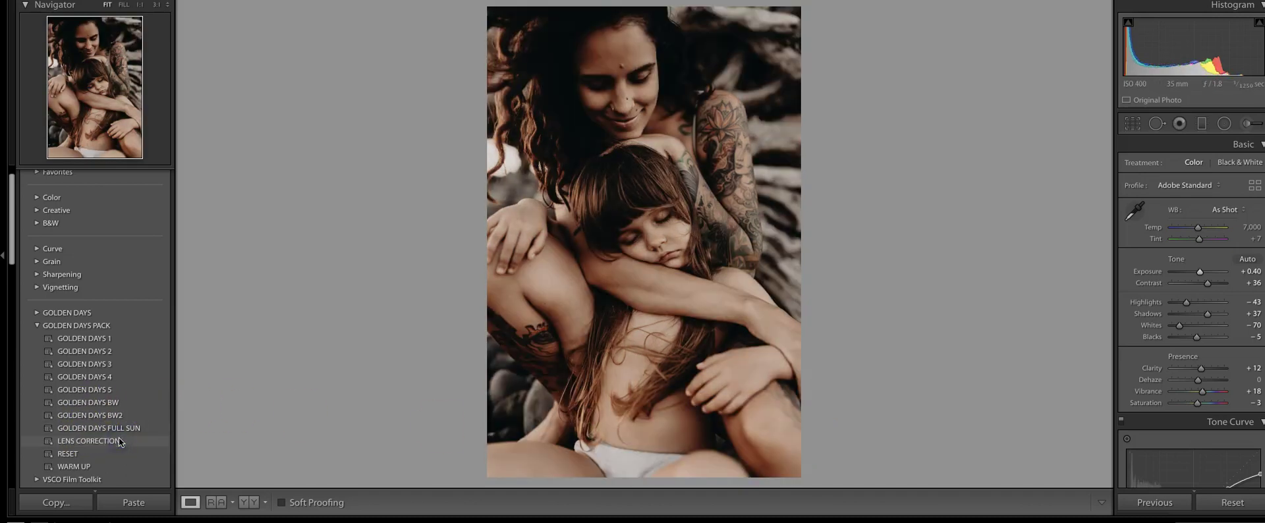
click(115, 441)
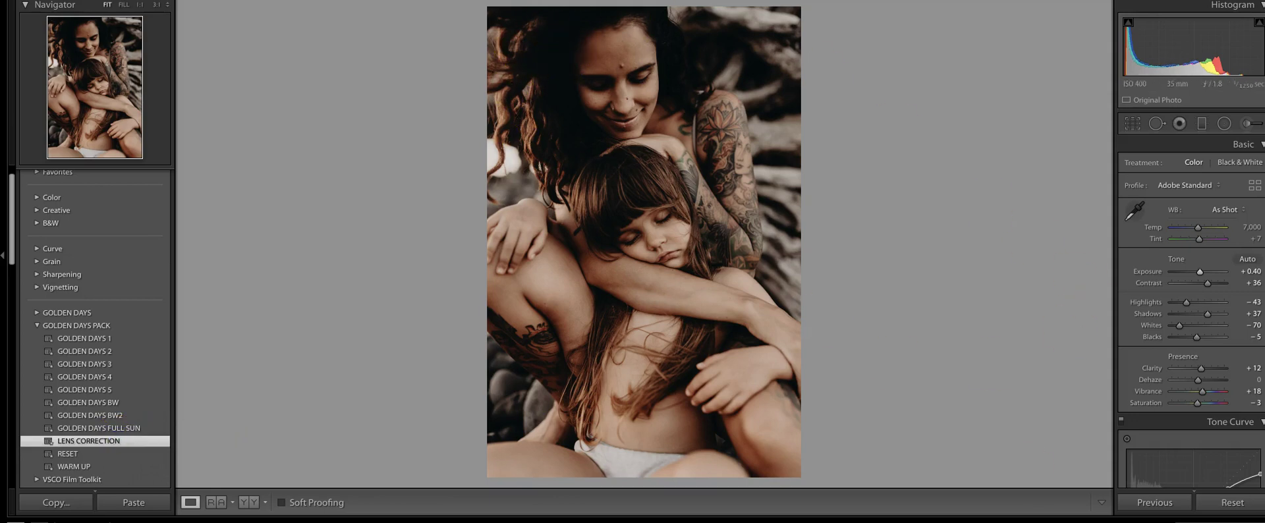
Step: Switch to the maternity photo in front of the bare tree and apply the GOLDEN DAYS 3 preset
click(594, 521)
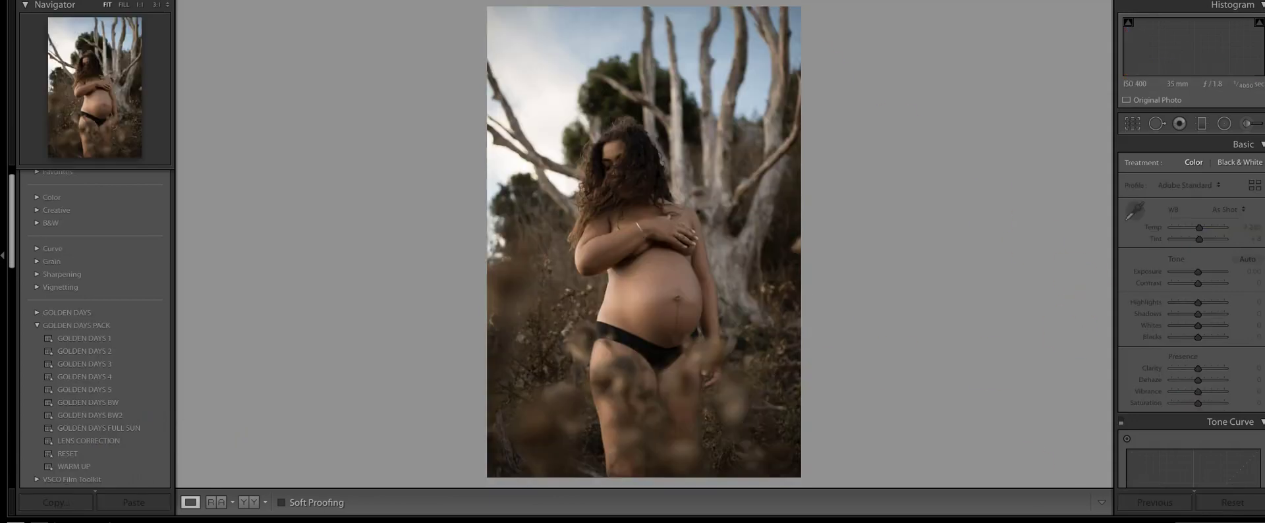
click(110, 364)
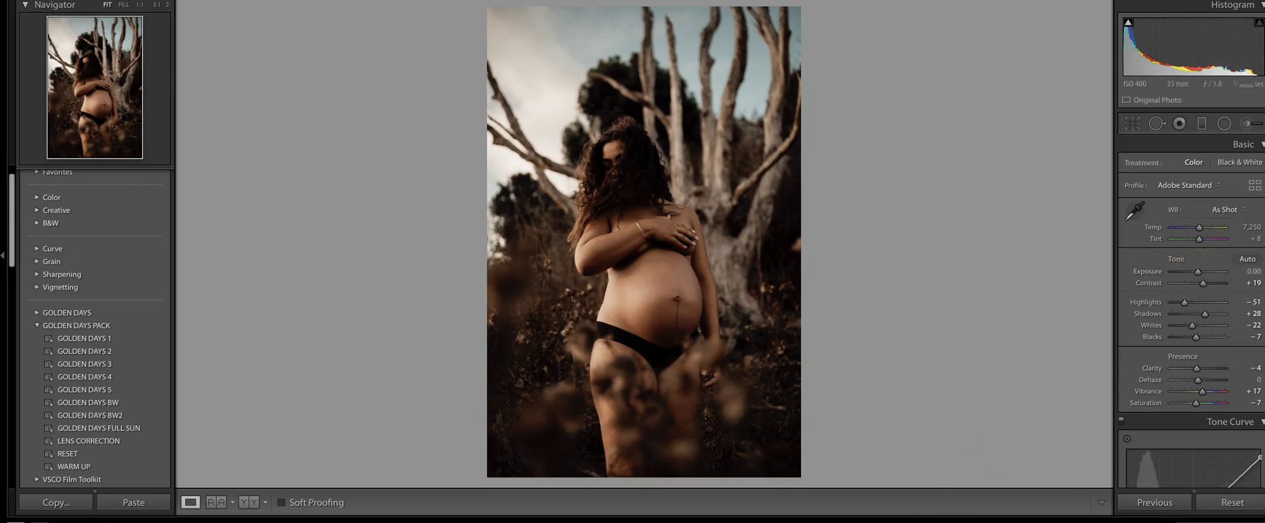
Step: Switch to the family photo under the staircase, apply GOLDEN DAYS 2, set exposure to +0.65 and orange saturation to -45
click(633, 520)
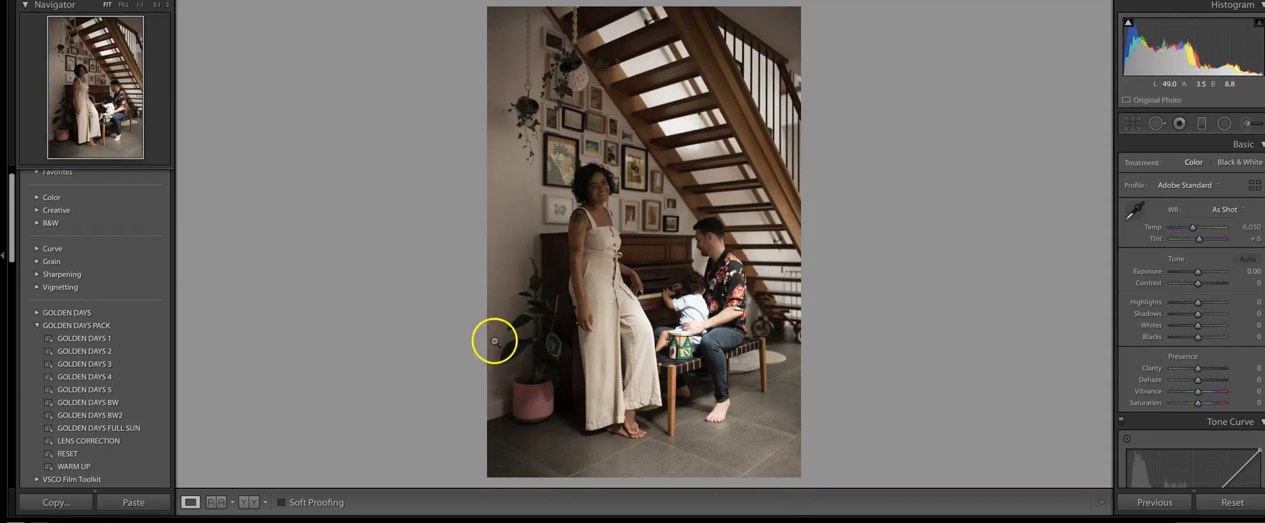
click(108, 350)
drag(1198, 271, 1200, 274)
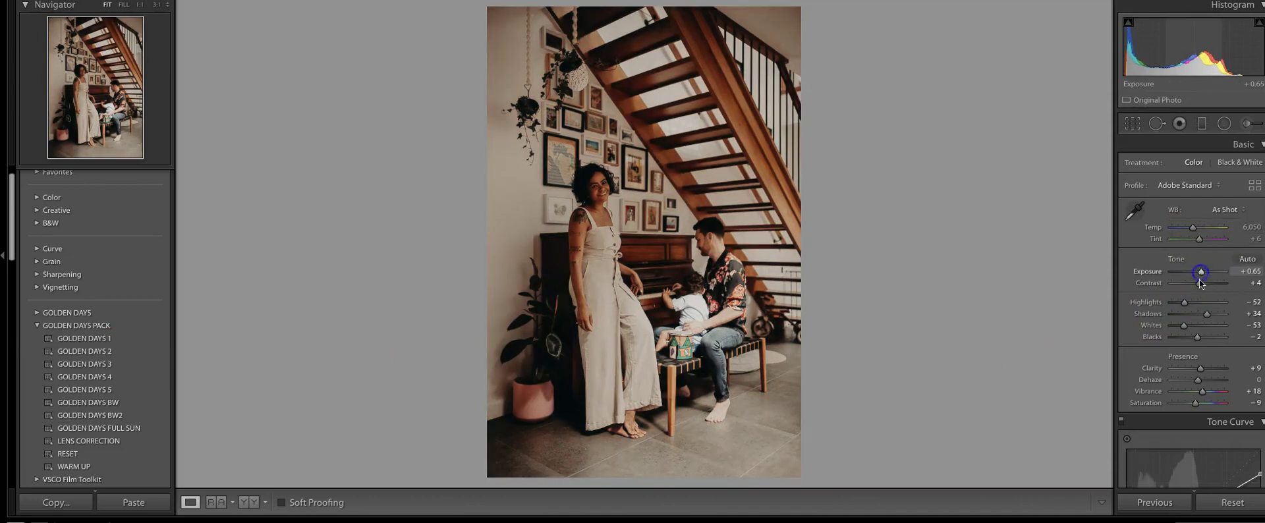
scroll(1192, 327, down, 5)
click(1177, 290)
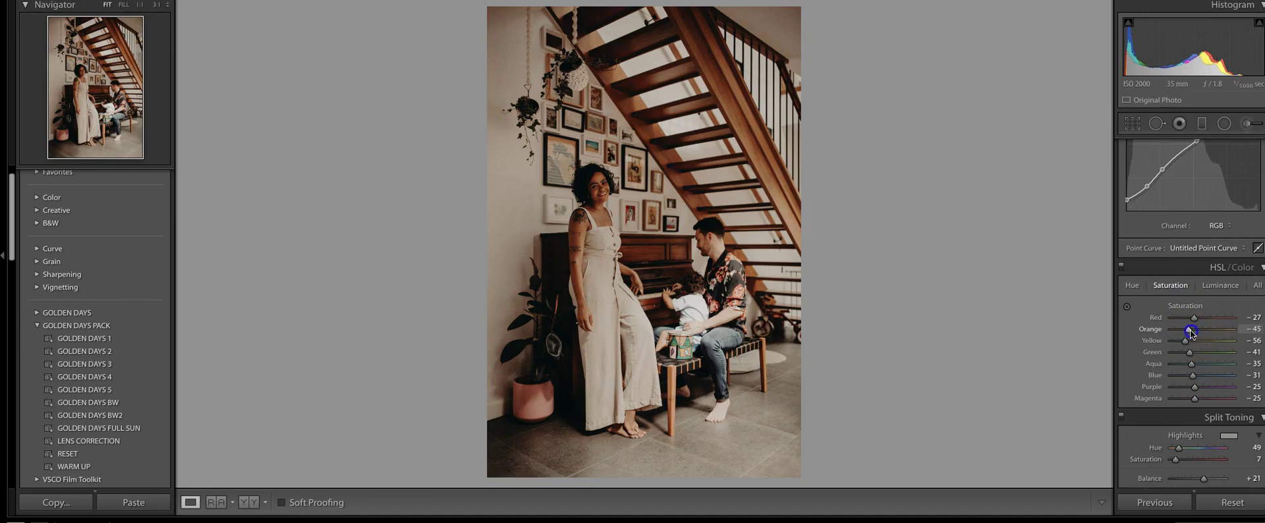
Step: Switch to the photo of the wedding couple embracing in the grassy field and apply the GOLDEN DAYS BW2 preset
click(840, 522)
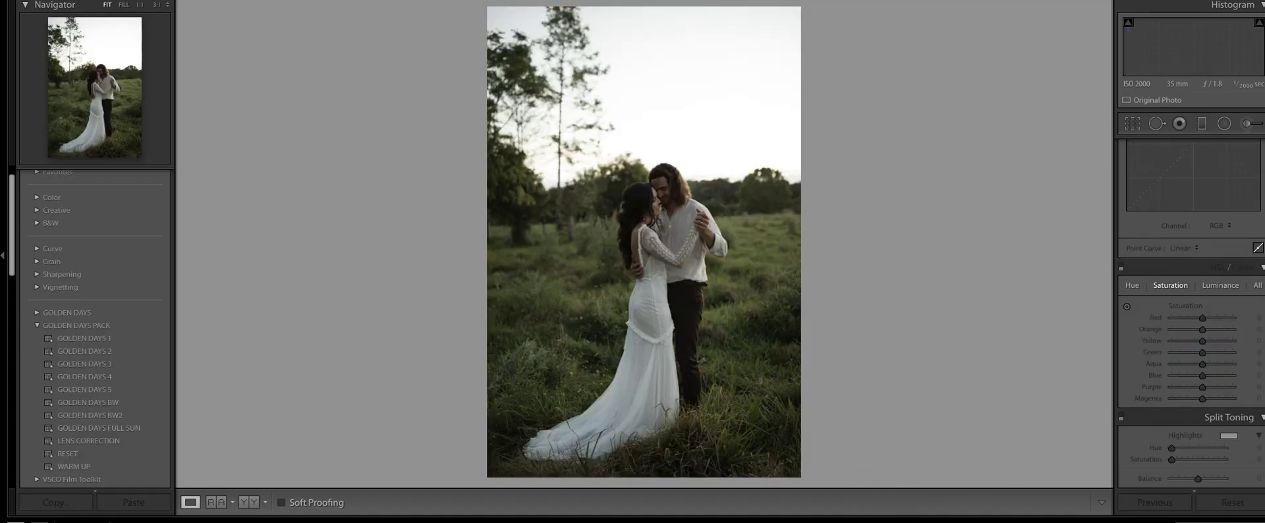
click(125, 415)
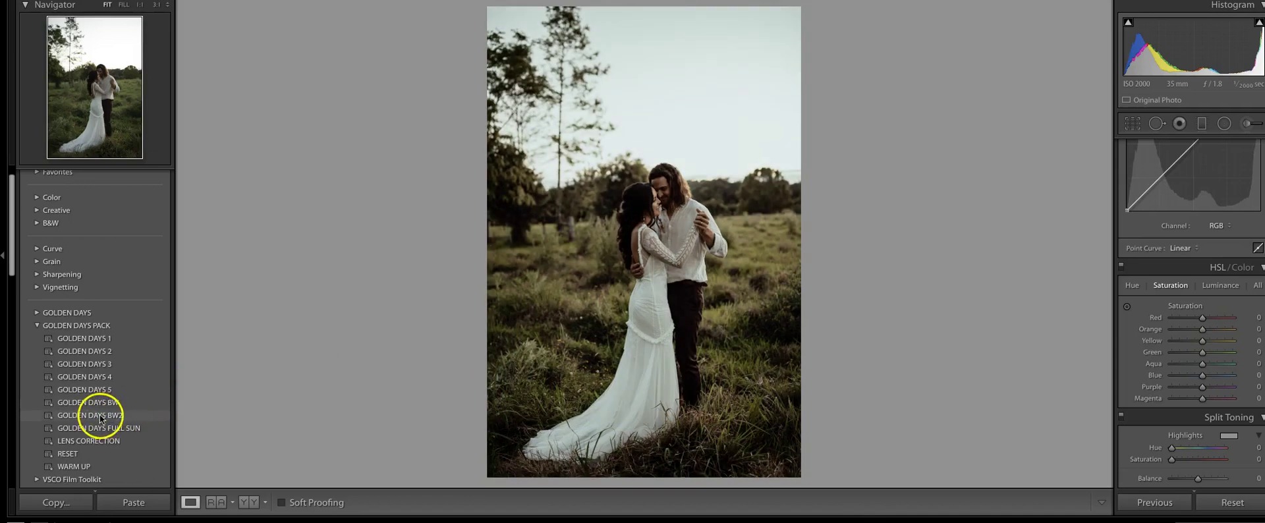
Step: Set exposure to -0.20 and lower the white end point of the RGB tone curve on the field wedding photo
scroll(1200, 299, up, 10)
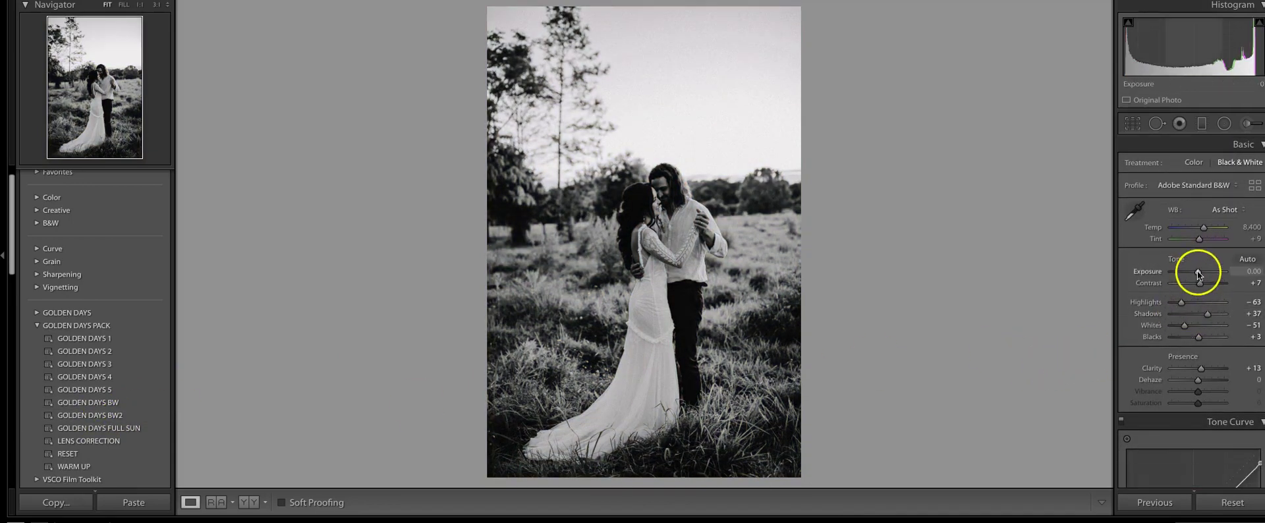
drag(1198, 274, 1198, 274)
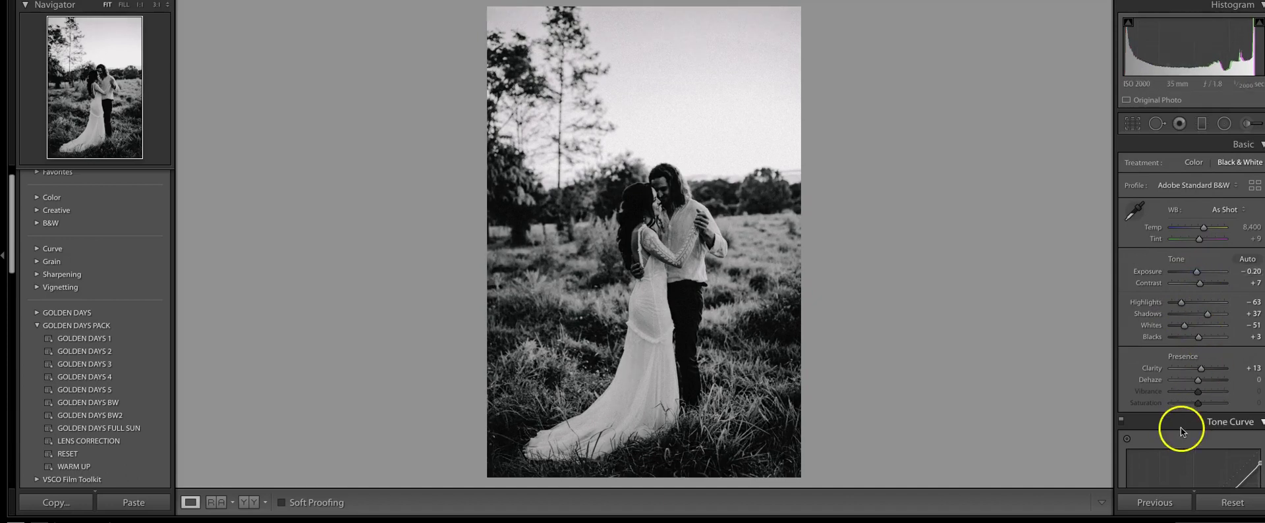
scroll(1195, 403, down, 4)
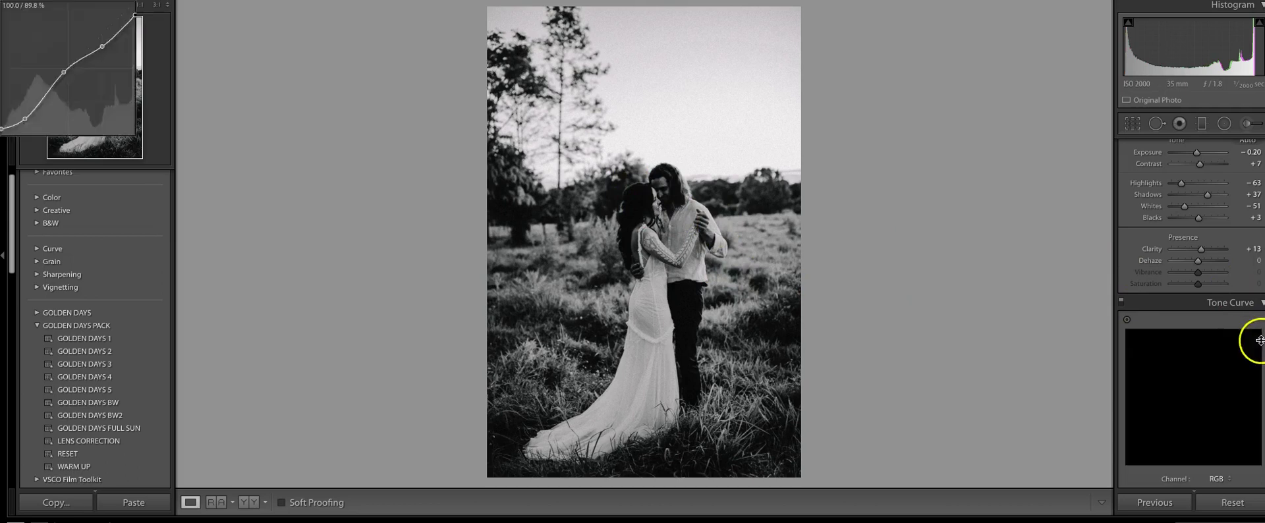
drag(1258, 344, 1227, 373)
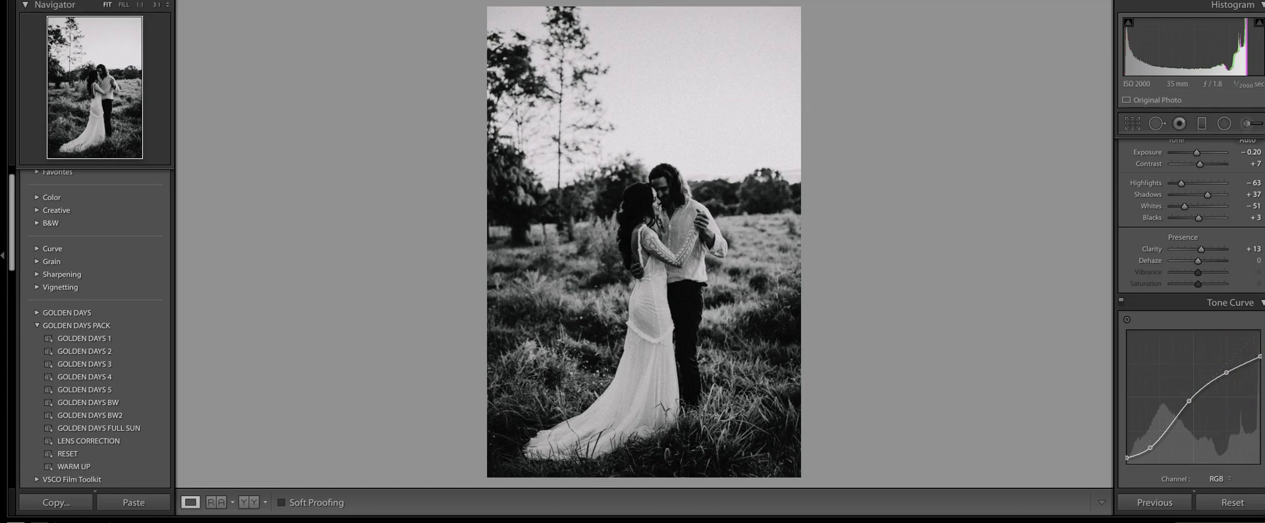
Step: Switch to the cheering wedding party photo, apply GOLDEN DAYS 4, set temperature to 9,205 and exposure to +0.50
key(Right)
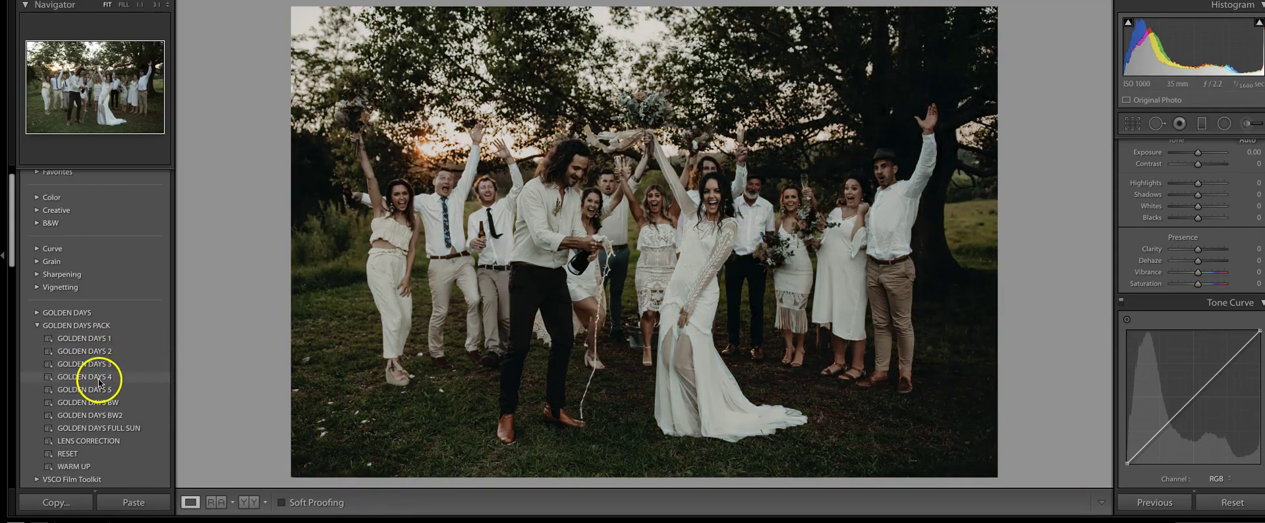
click(99, 378)
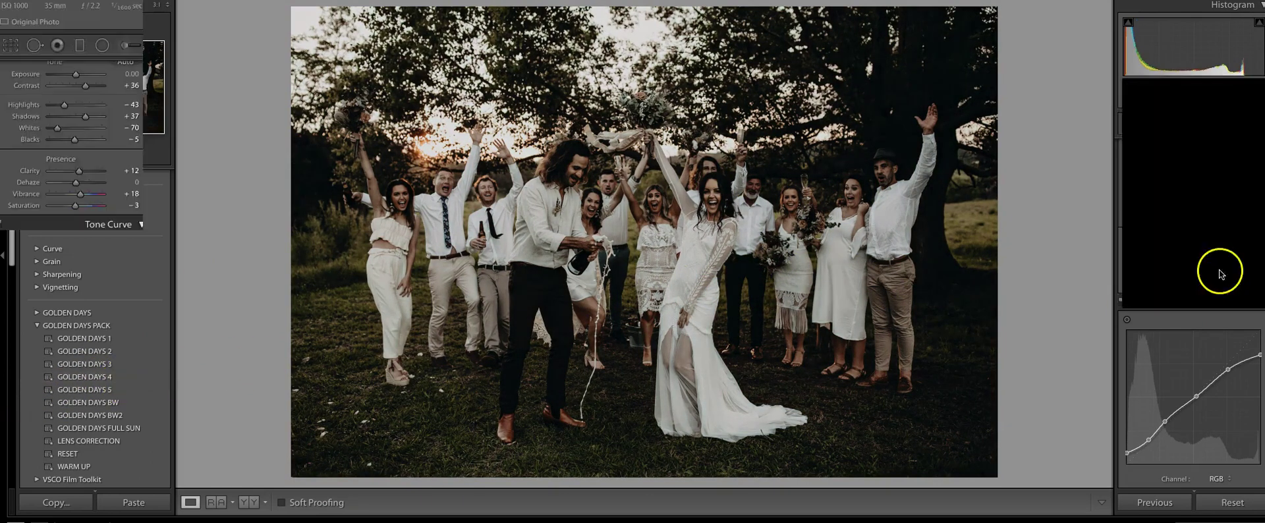
drag(1198, 228, 1208, 232)
drag(1198, 271, 1201, 274)
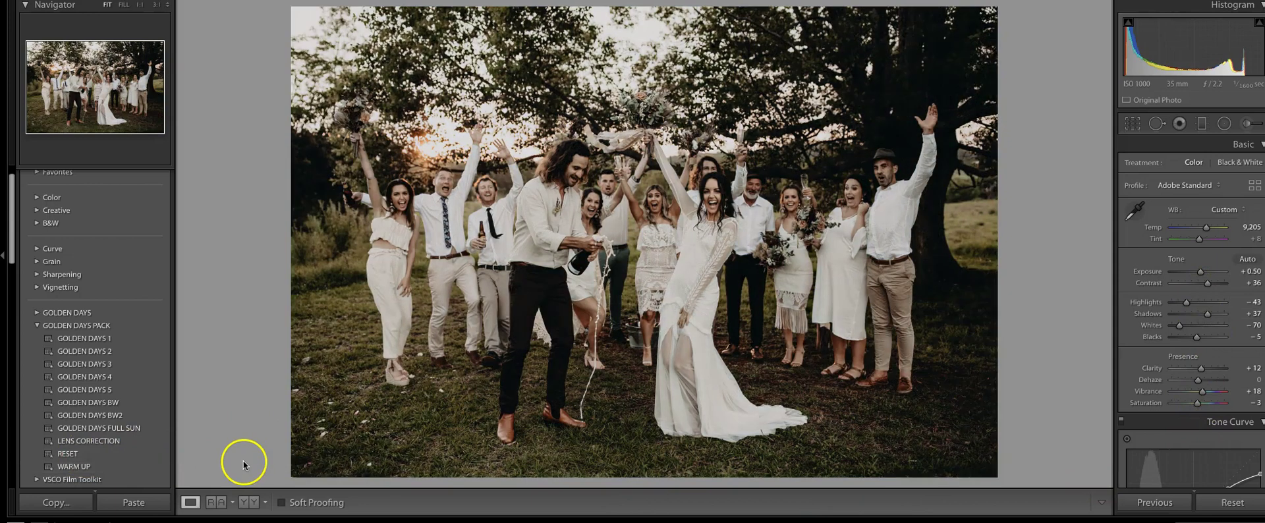
Step: Switch to the photo of the mother with two children on the steps, apply GOLDEN DAYS 5 and check its crop
key(Right)
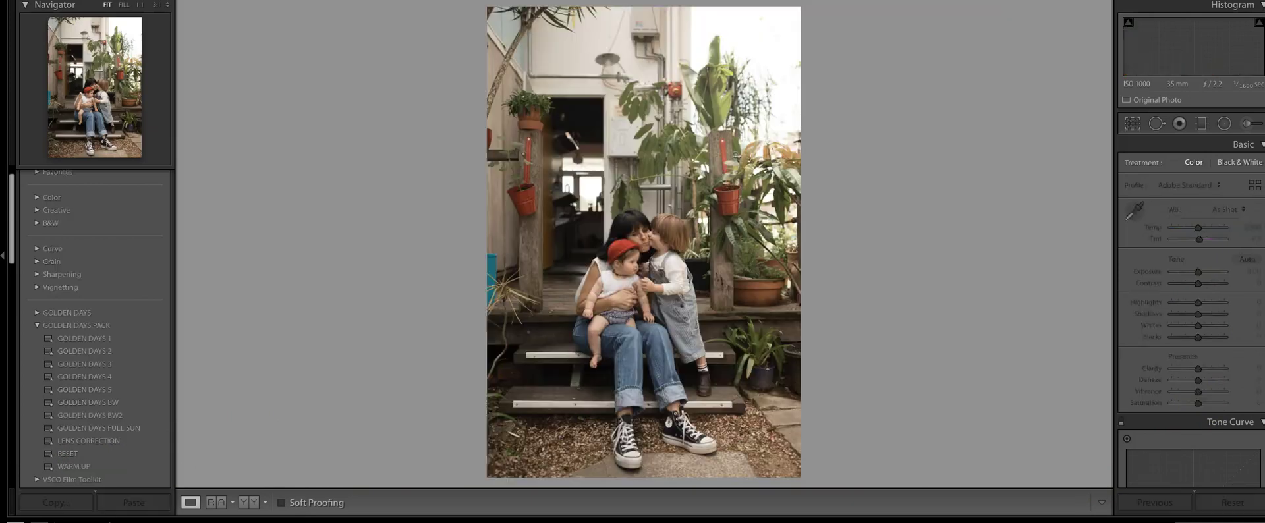
click(98, 391)
click(98, 392)
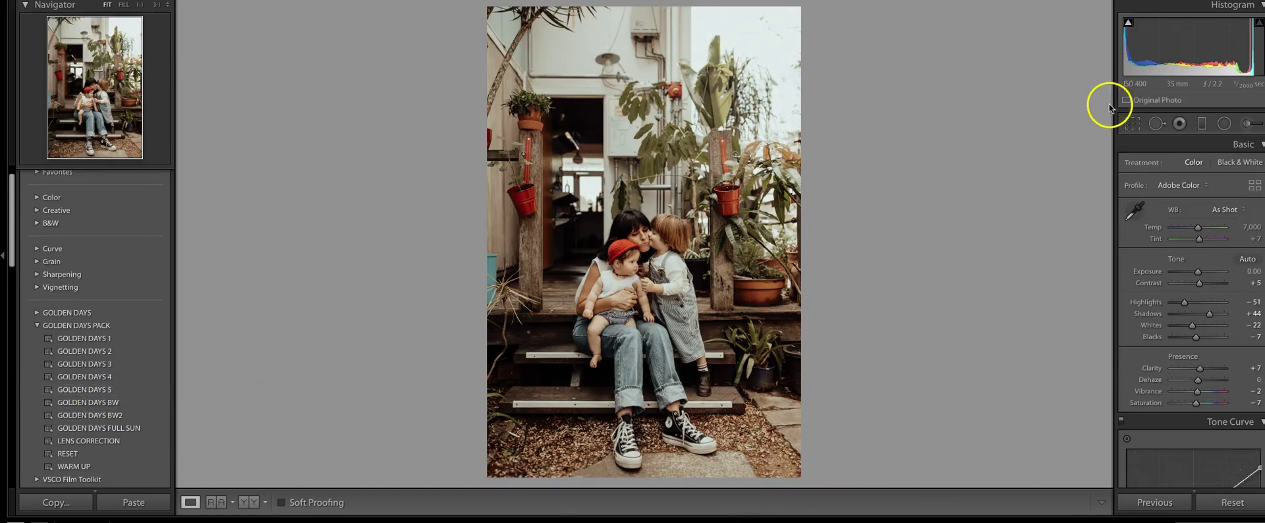
key(r)
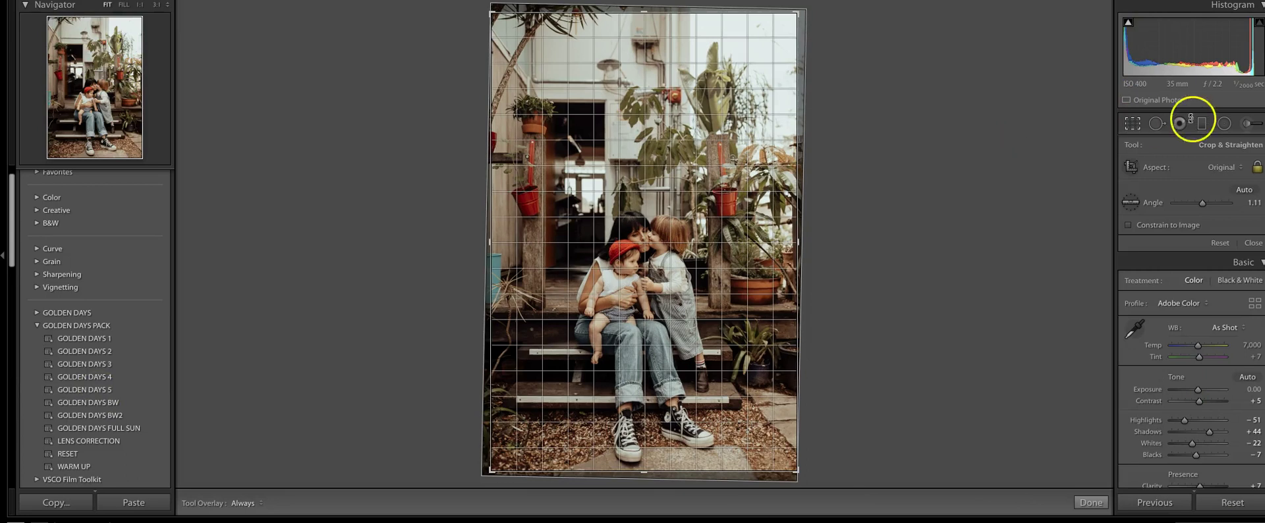
click(1135, 124)
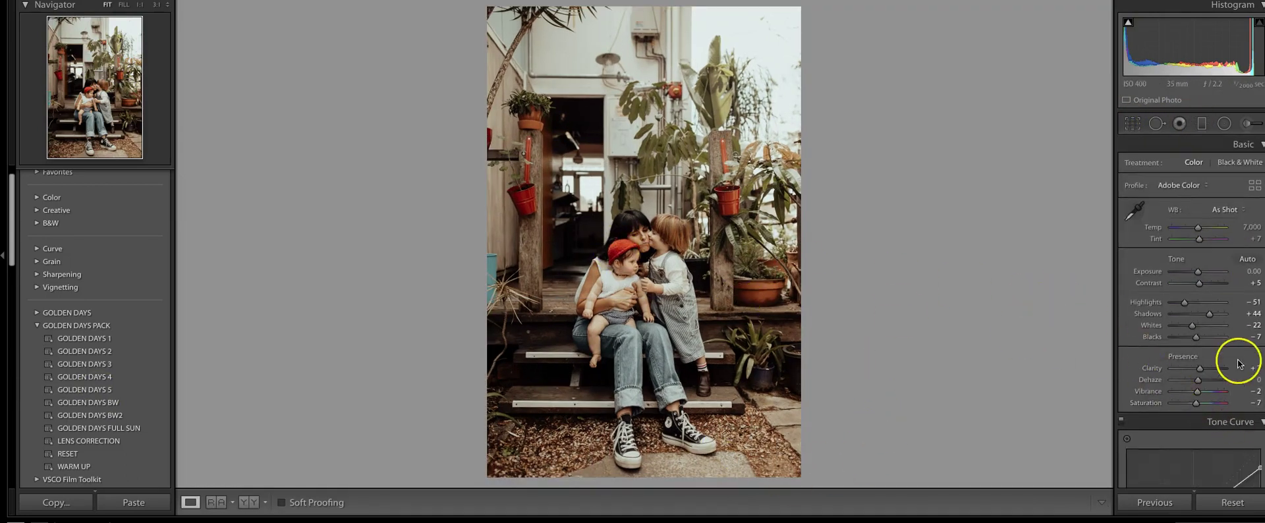
Step: Set the red hue to +39 in the HSL adjustments of the photo of the mother and children
scroll(1238, 363, down, 5)
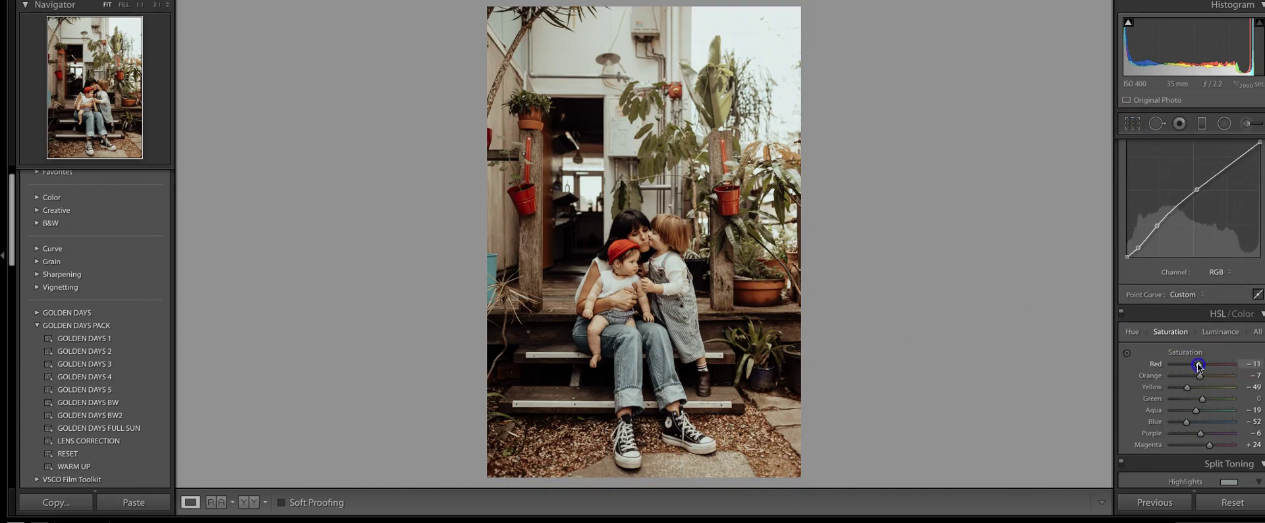
click(1132, 331)
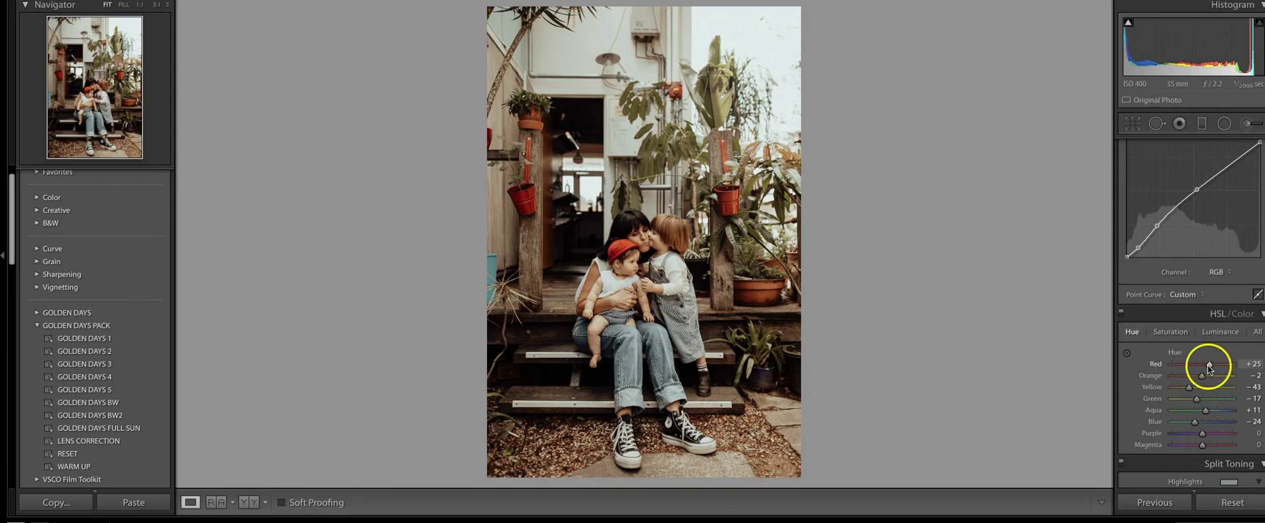
drag(1215, 366, 1218, 369)
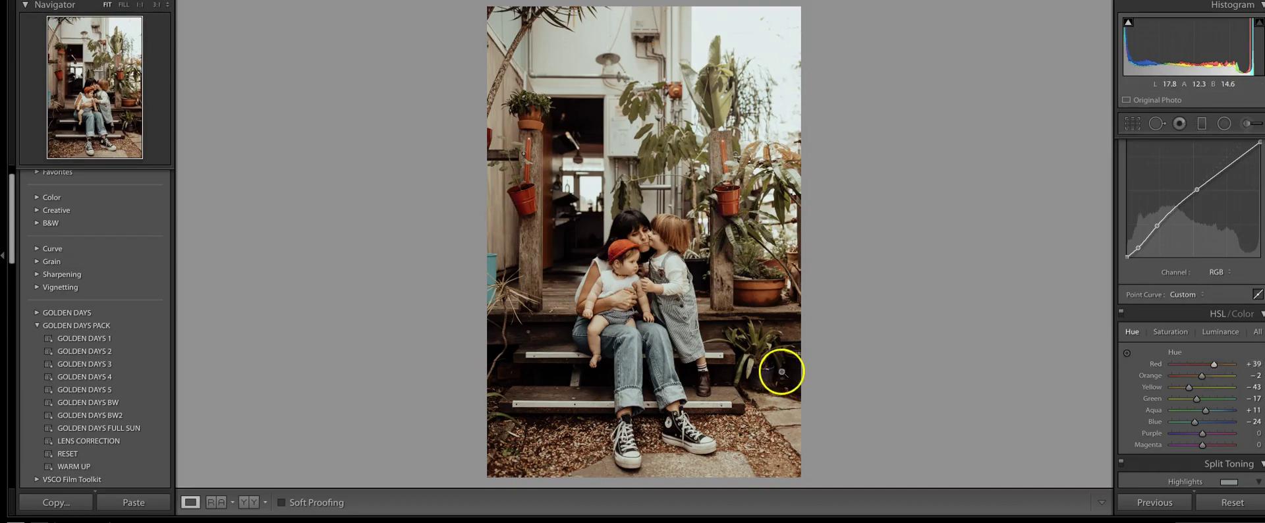
Step: Switch to the photo of the couple hugging by the harbour, apply GOLDEN DAYS BW, set exposure to +0.35 and blacks to -11
key(Right)
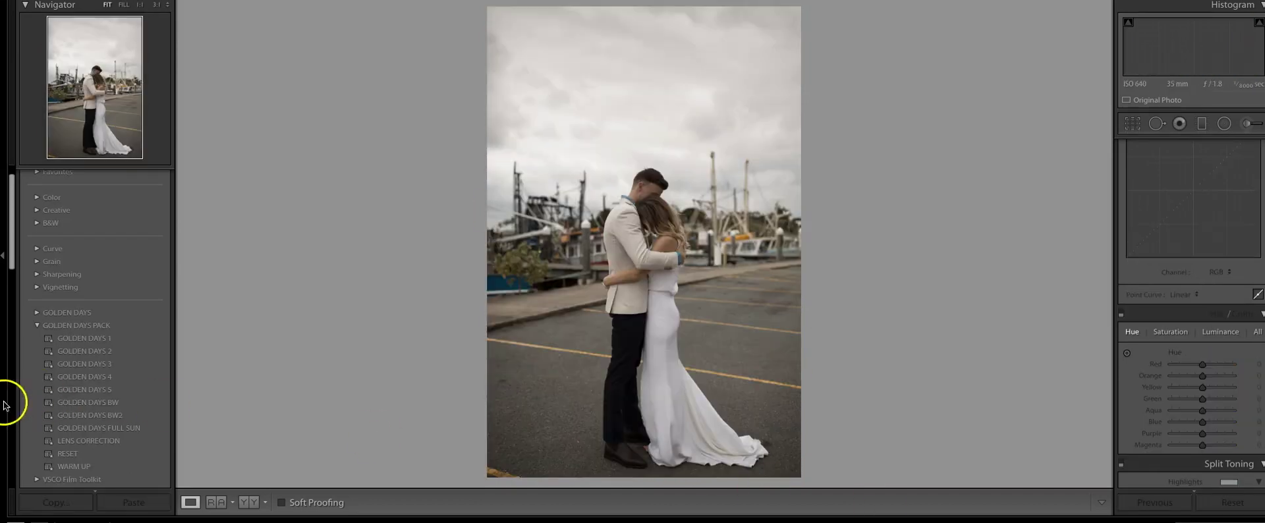
click(91, 406)
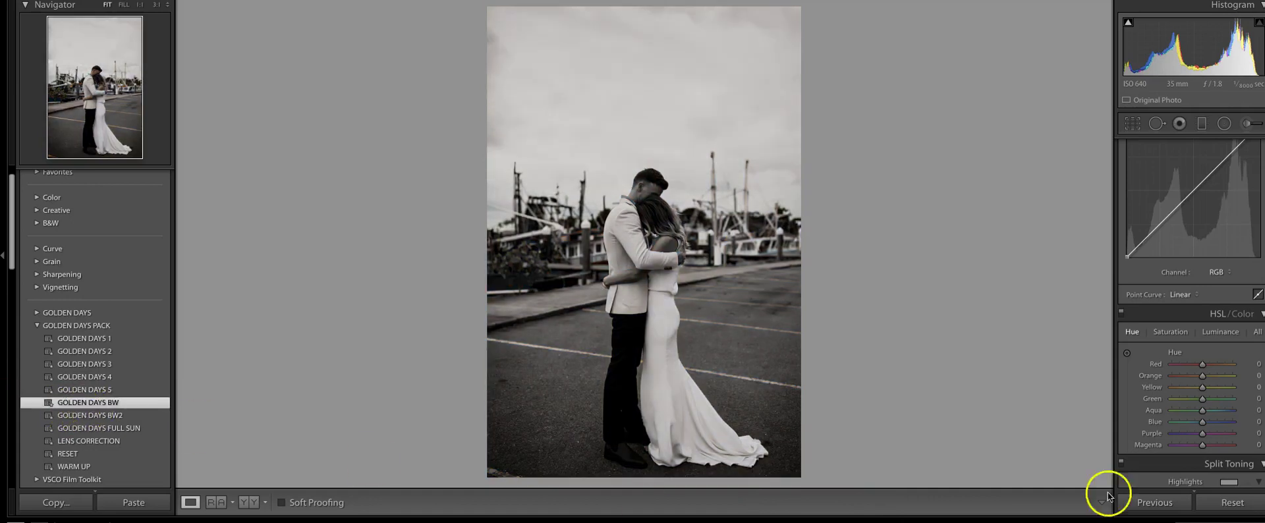
scroll(1209, 260, up, 8)
drag(1197, 274, 1198, 274)
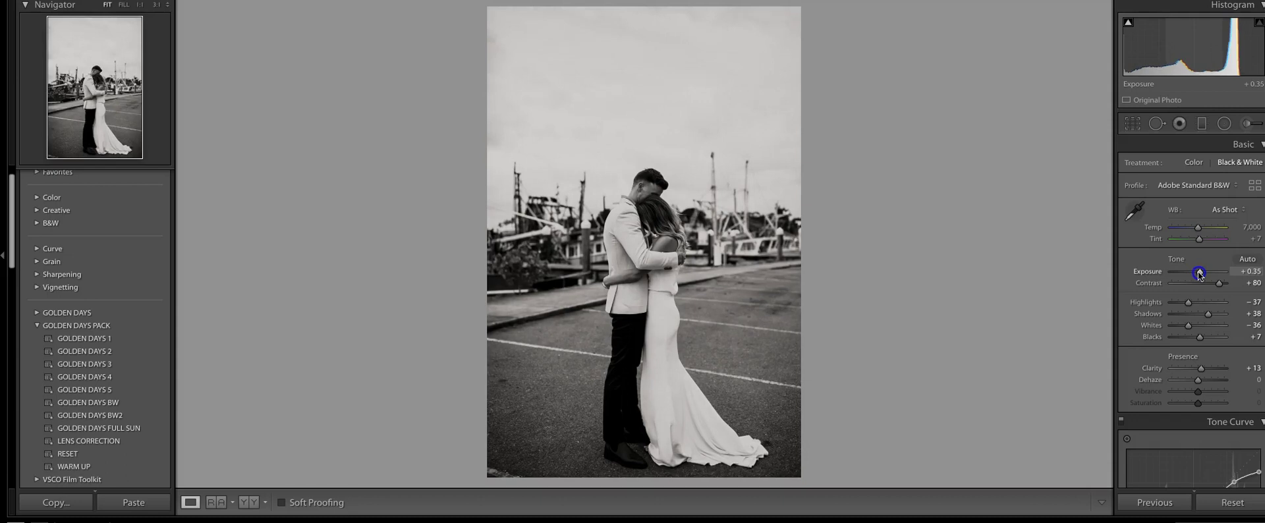
drag(1200, 337, 1198, 340)
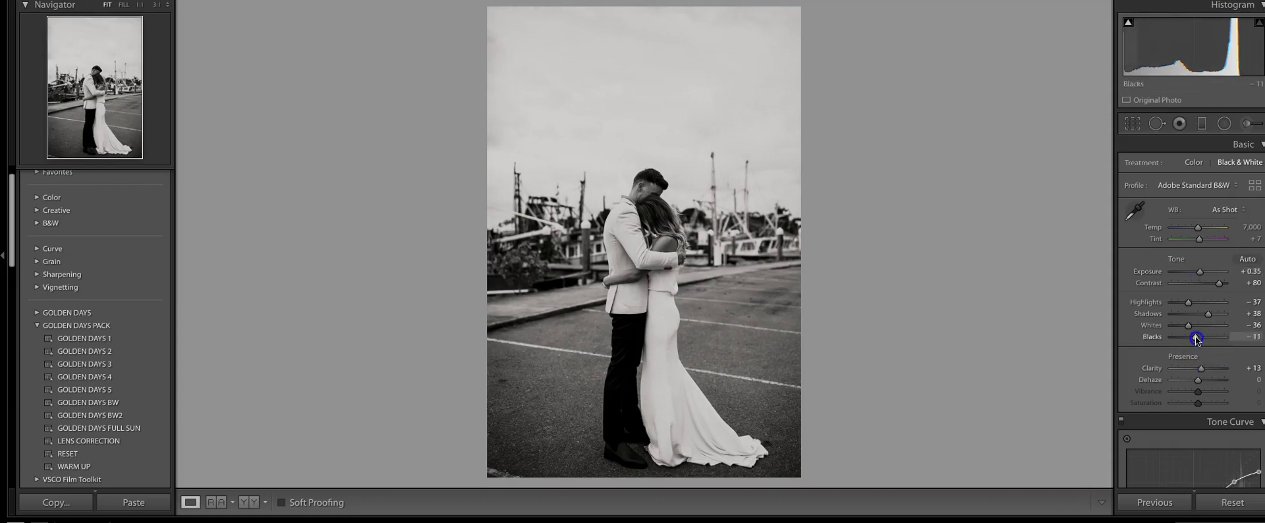
Step: Switch to the family photo on the rocky coast, apply GOLDEN DAYS 2 and set exposure to -0.30
key(Right)
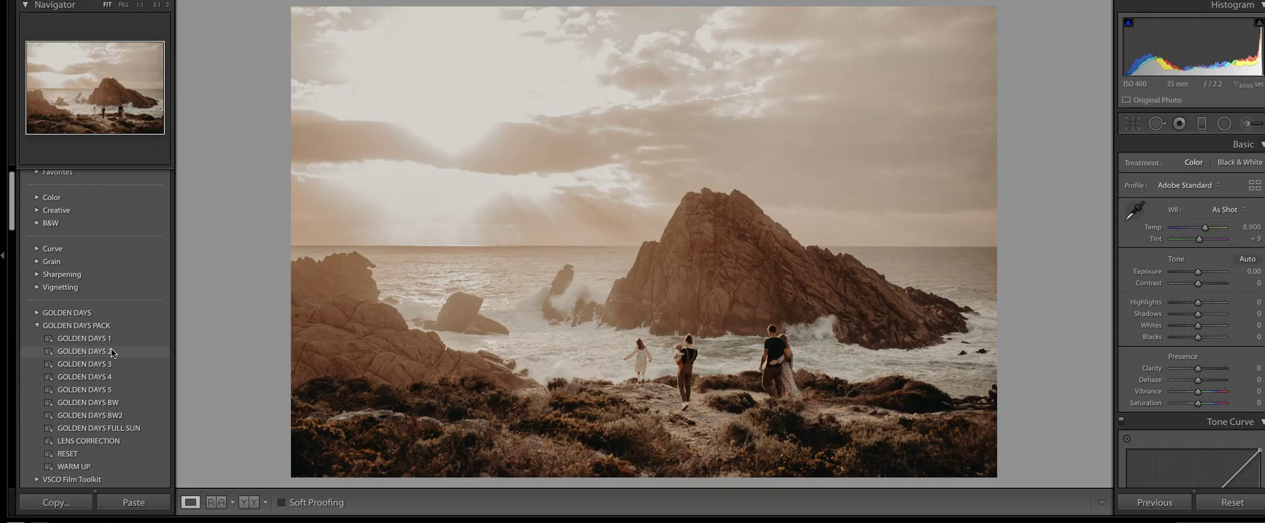
click(111, 349)
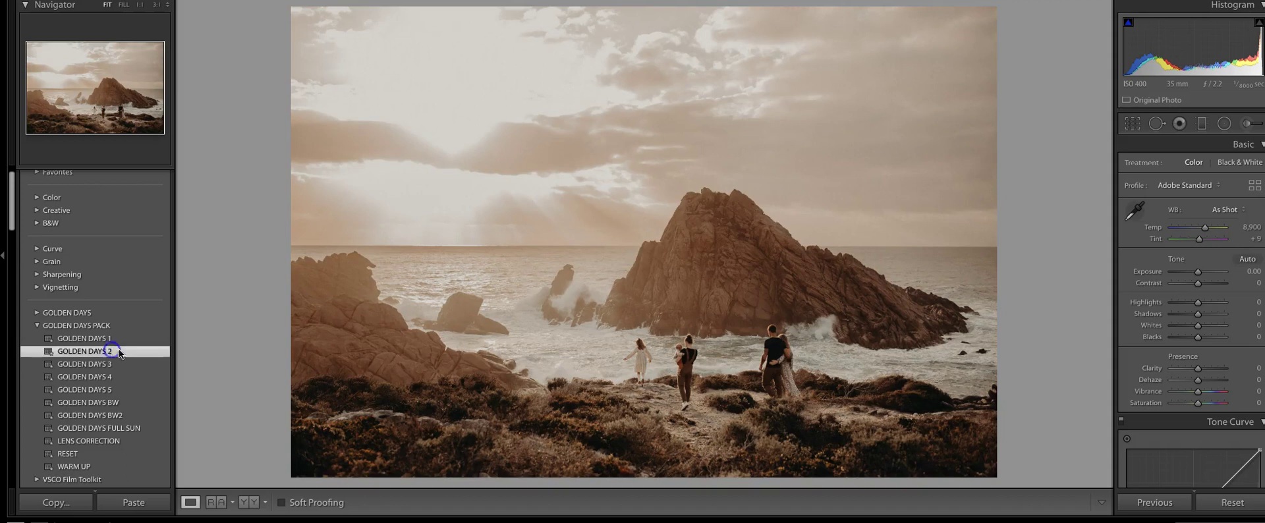
drag(1200, 271, 1198, 274)
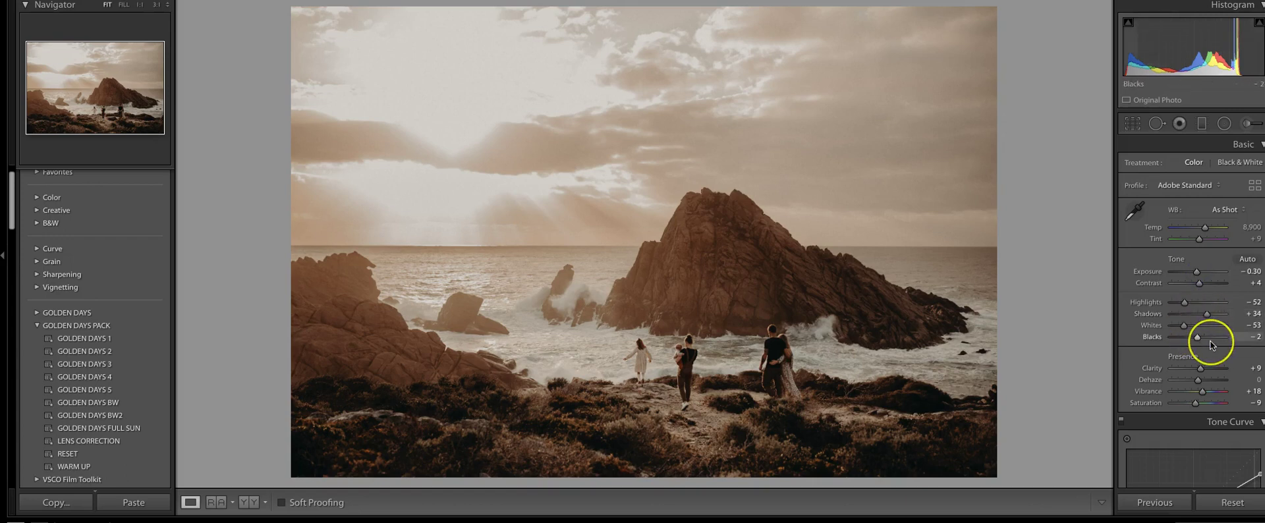
Step: Set the temperature of the rocky coast photo to 8,386
scroll(1211, 344, down, 6)
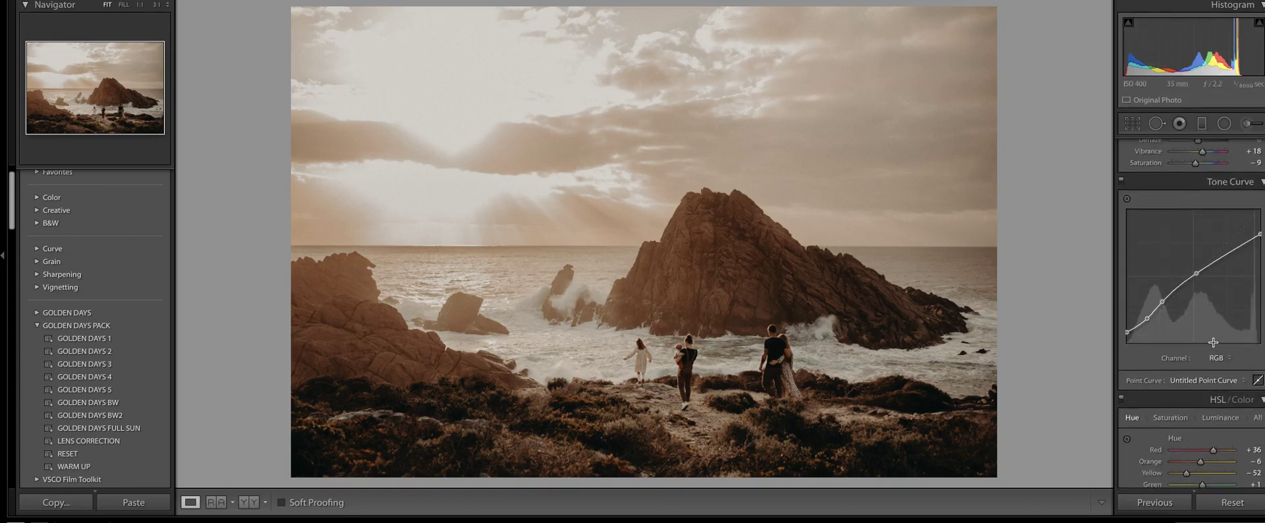
scroll(1213, 342, up, 6)
click(1166, 376)
scroll(1166, 389, down, 5)
scroll(1171, 461, up, 5)
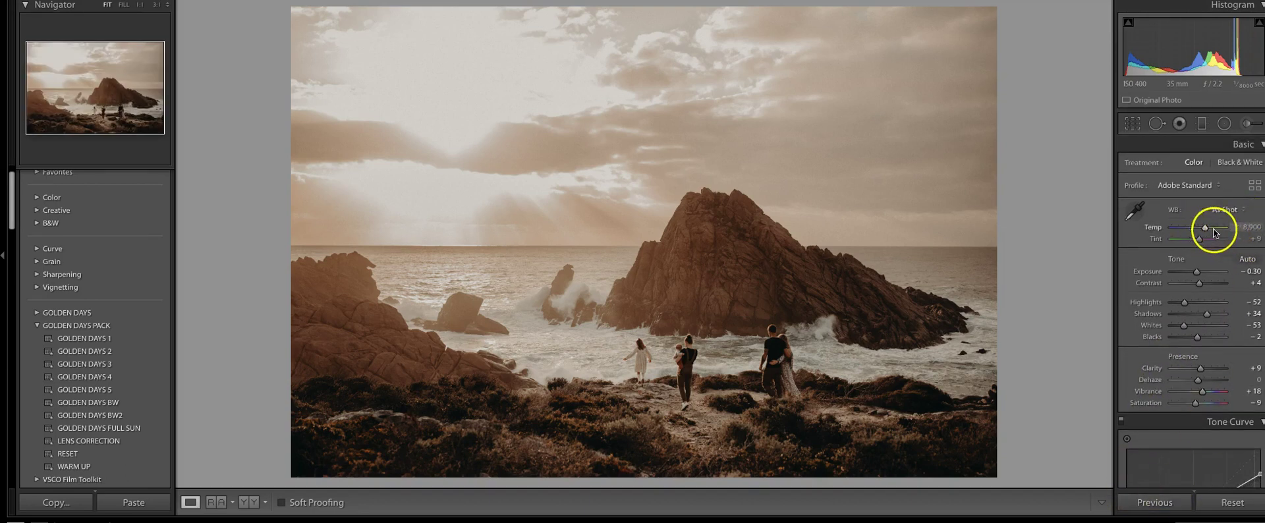
drag(1206, 232, 1204, 232)
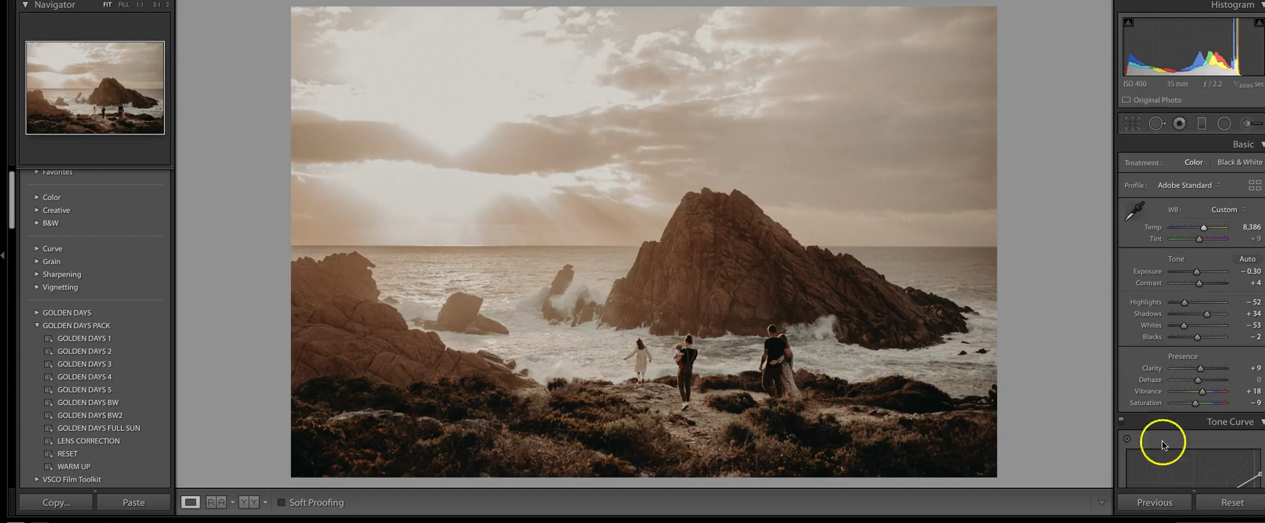
Step: Switch to the photo of the newlyweds walking past their guests with the bouquet and apply the GOLDEN DAYS 4 preset
key(Right)
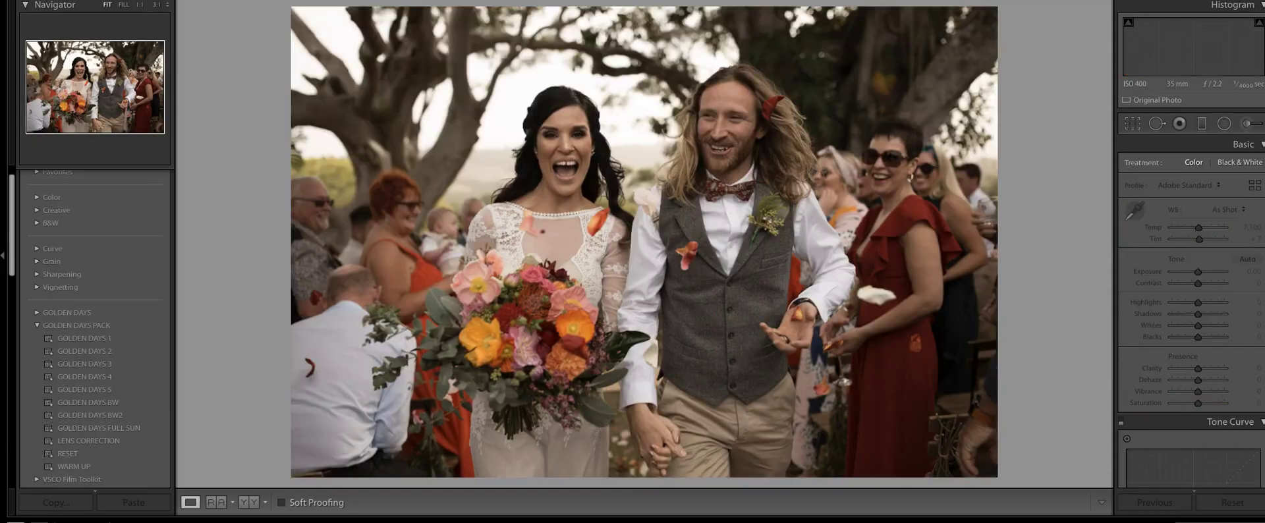
click(104, 377)
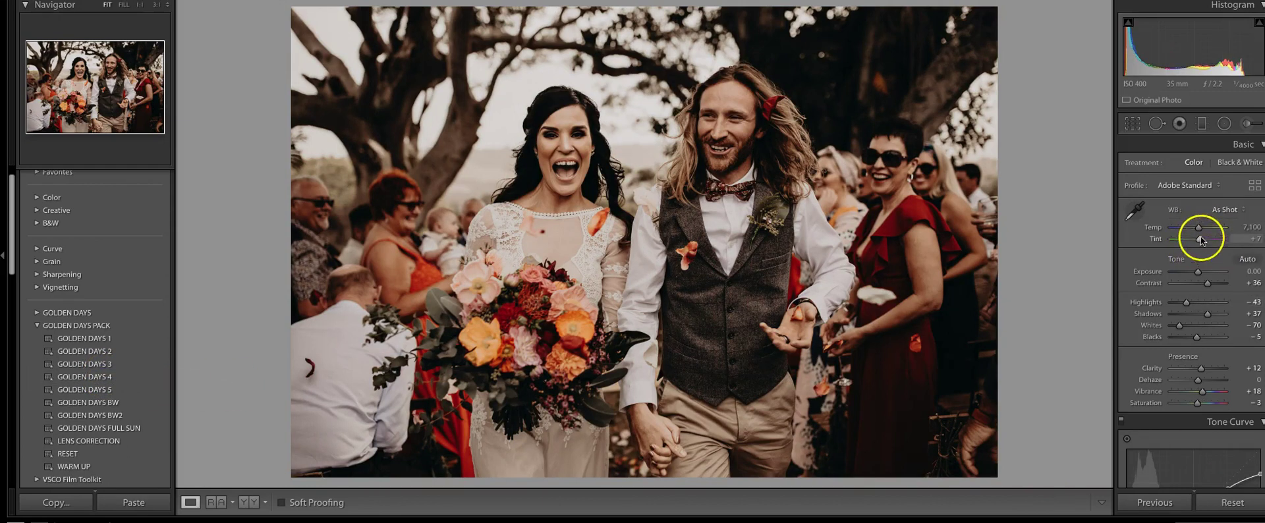
Step: Set the temperature of the newlyweds photo to 6,829 and adjust its exposure
drag(1199, 227, 1198, 229)
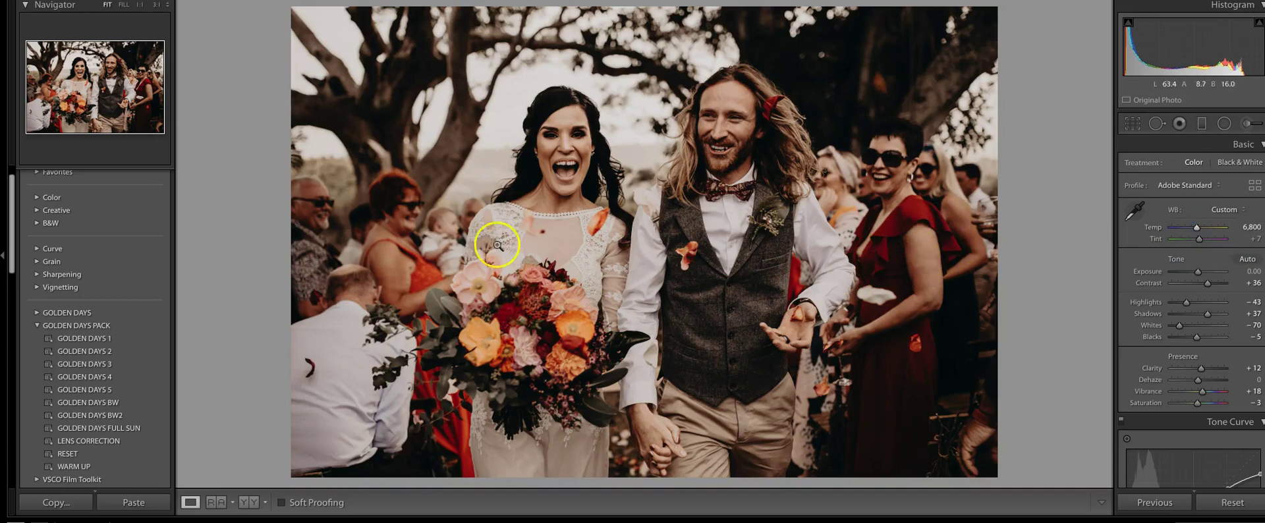
drag(1198, 229, 1199, 229)
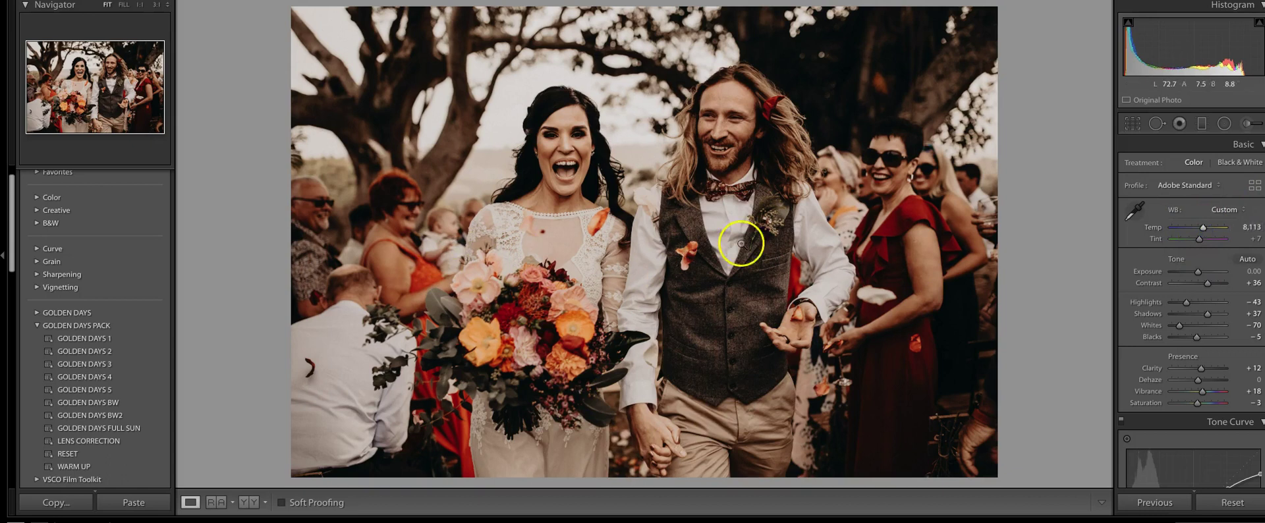
drag(1205, 229, 1203, 230)
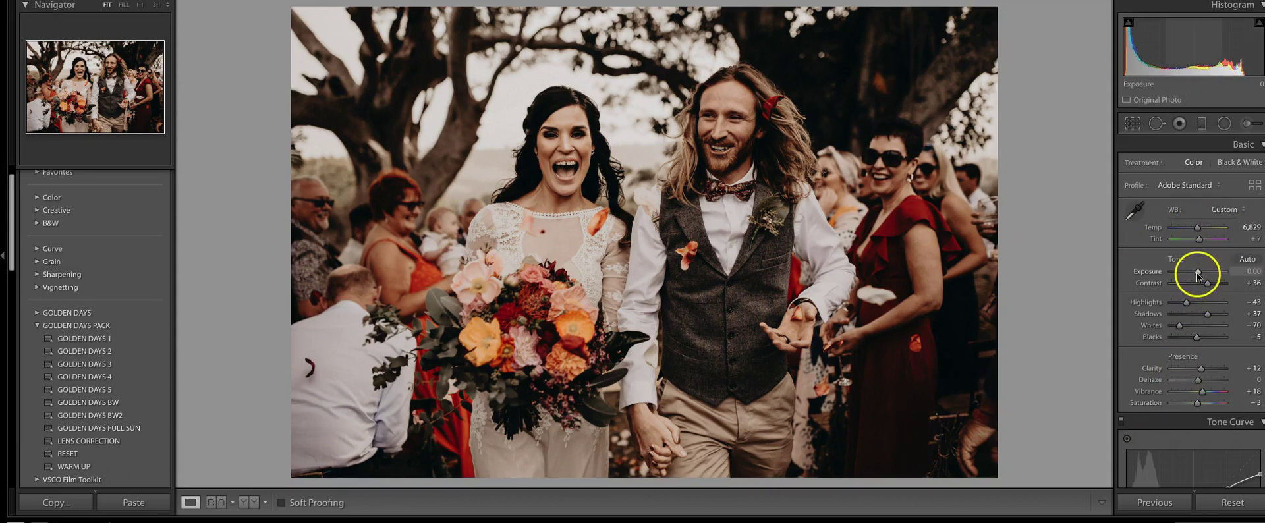
drag(1199, 274, 1197, 274)
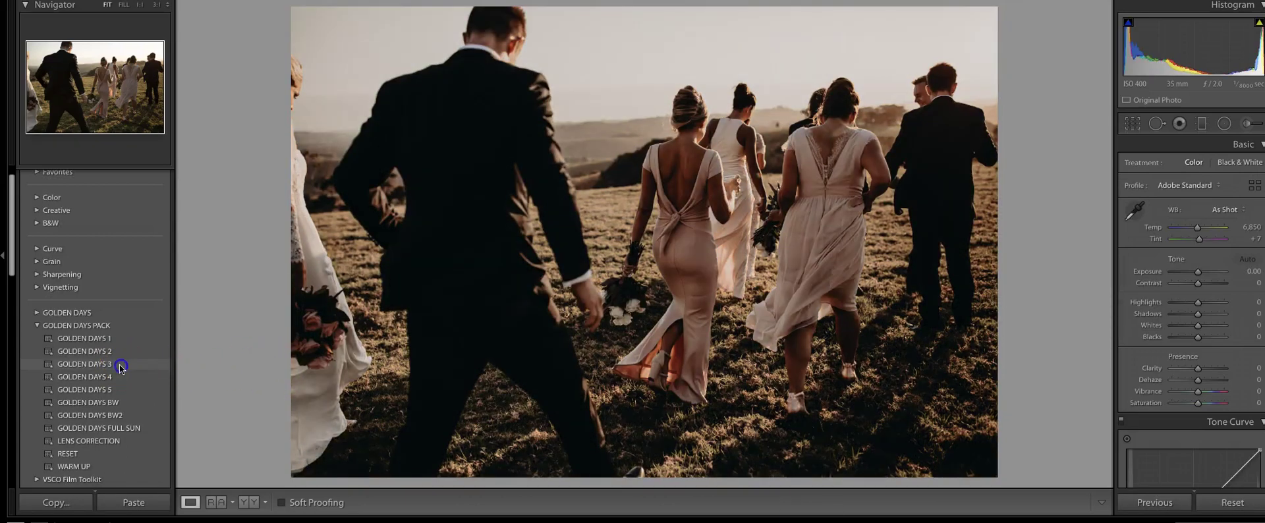
Step: Apply GOLDEN DAYS 3 to the photo of the wedding party walking across the hillside and adjust its exposure and contrast
click(119, 364)
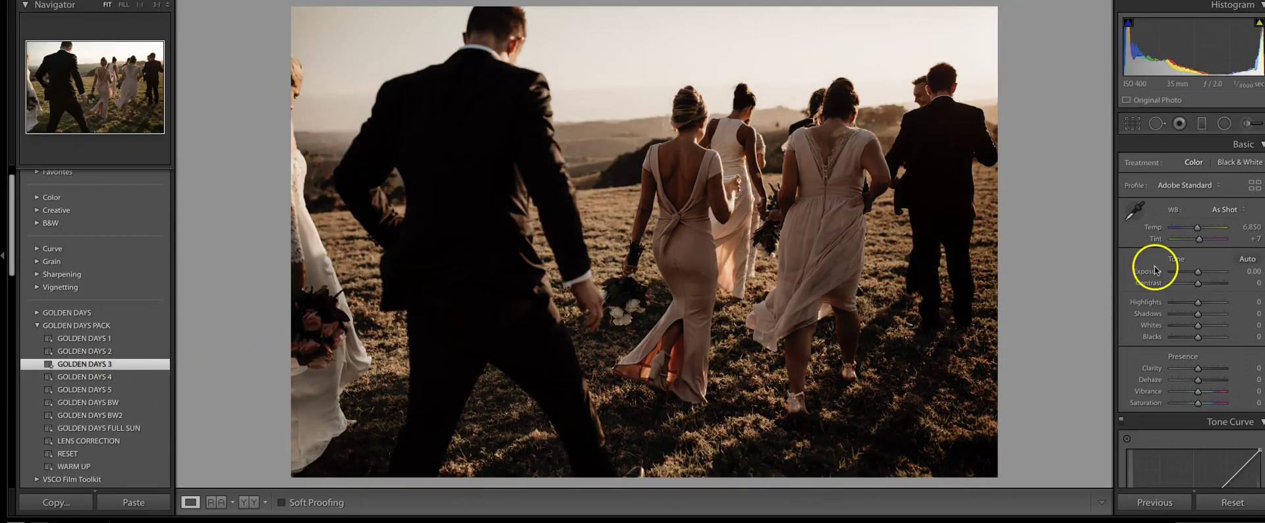
drag(1197, 271, 1200, 276)
drag(1202, 284, 1202, 286)
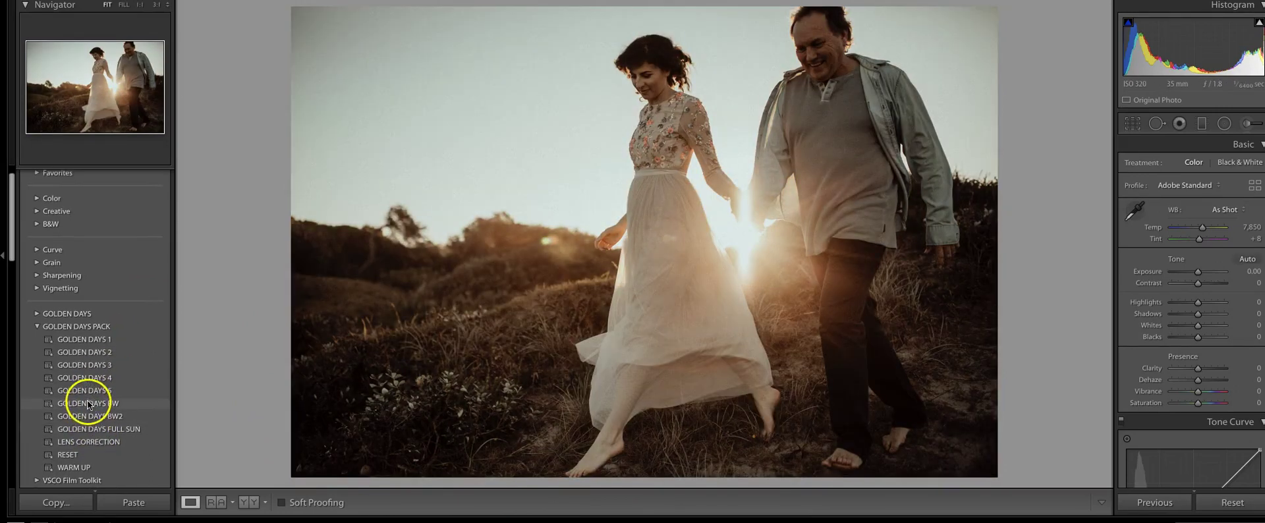
Step: Apply GOLDEN DAYS 2 to the photo of the couple walking barefoot at sunset and set its exposure to +0.35
scroll(88, 396, up, 1)
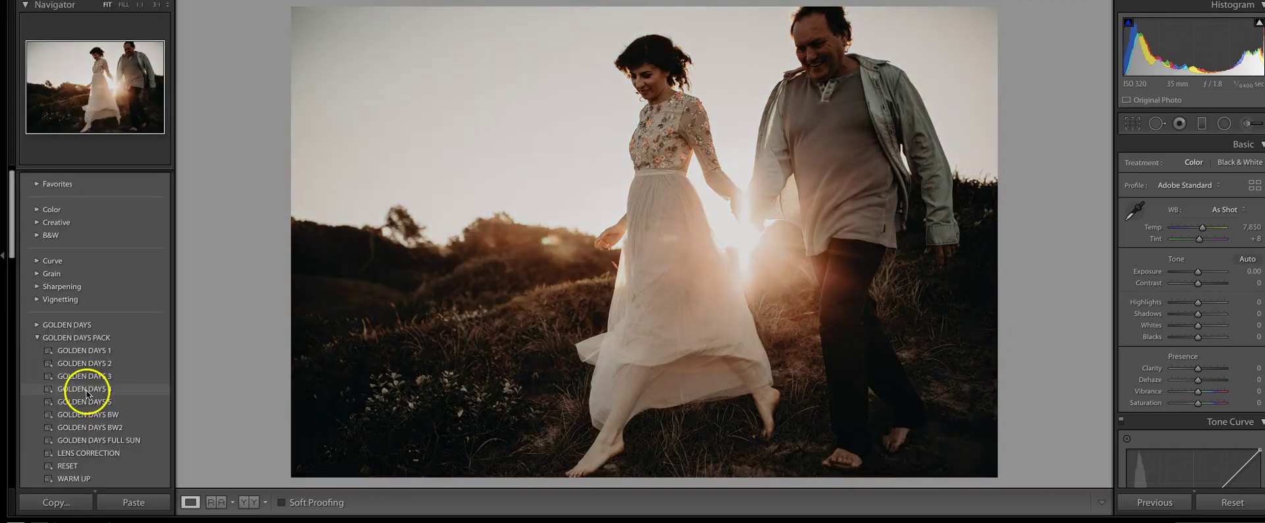
click(104, 364)
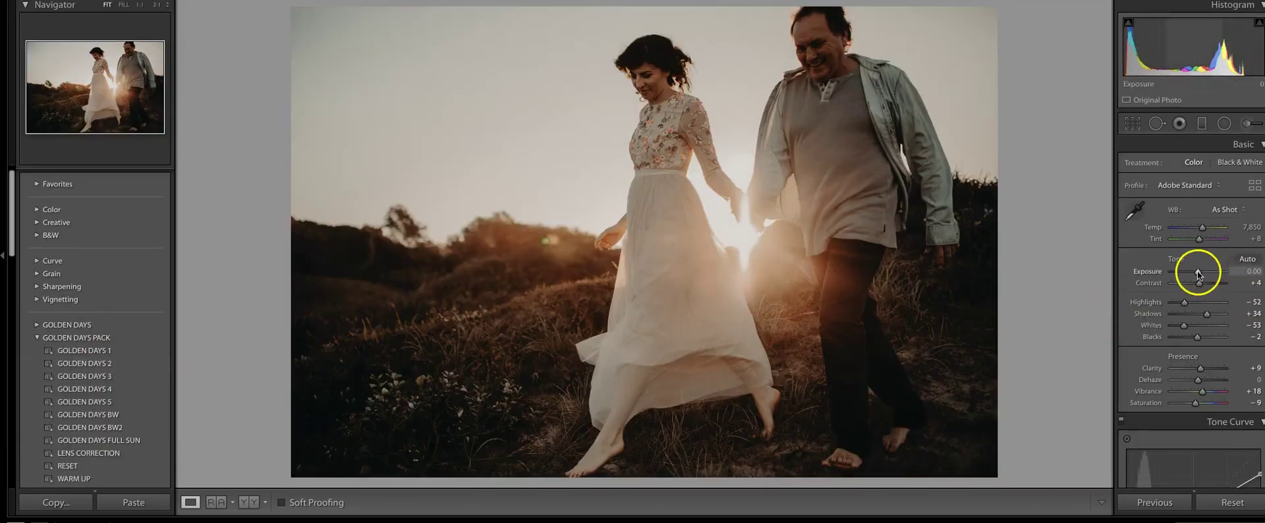
drag(1199, 273, 1201, 272)
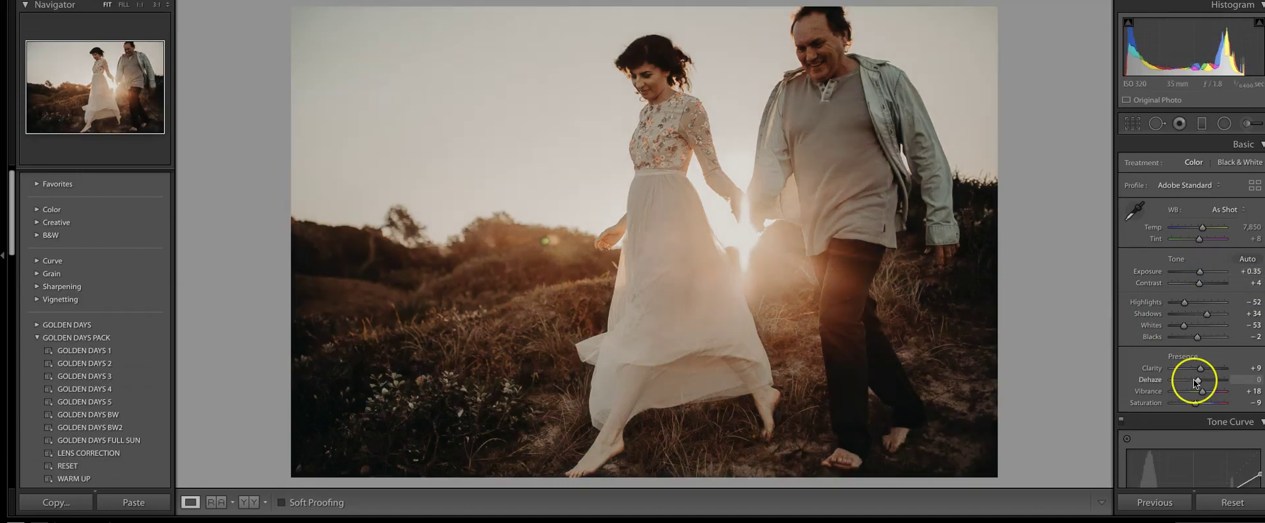
click(1168, 441)
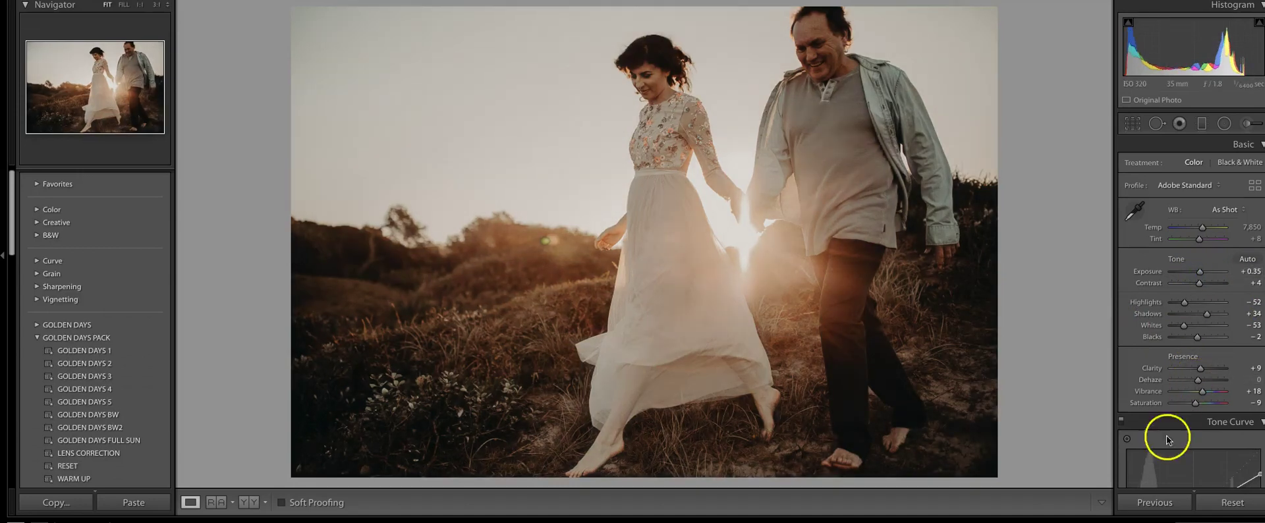
Step: Apply GOLDEN DAYS 4 to the photo of the mother holding her daughter on the beach, with temperature 7,730 and contrast +27
click(777, 521)
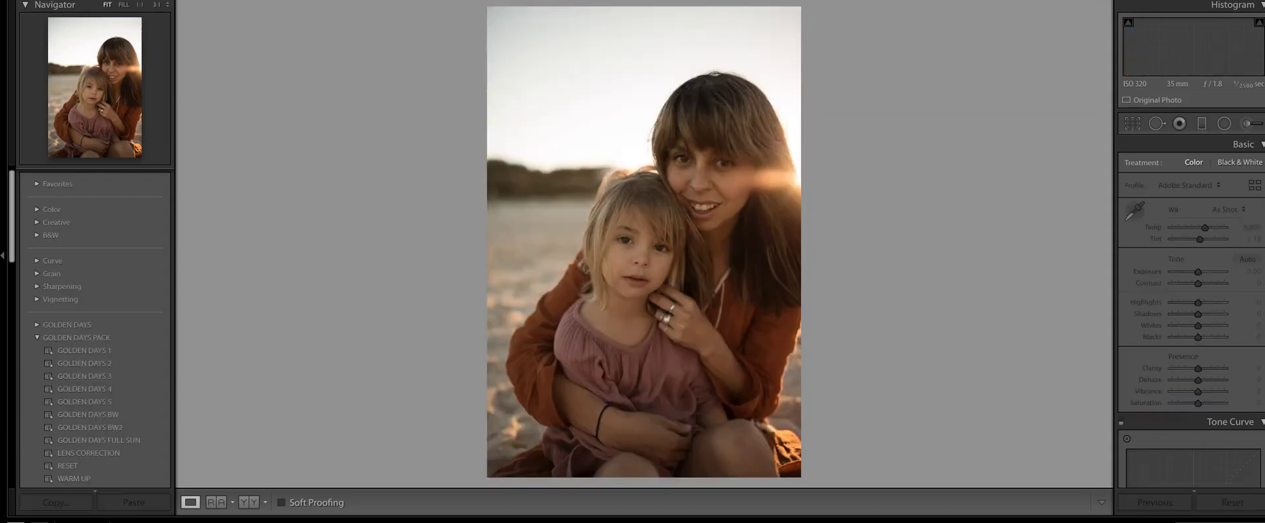
click(112, 391)
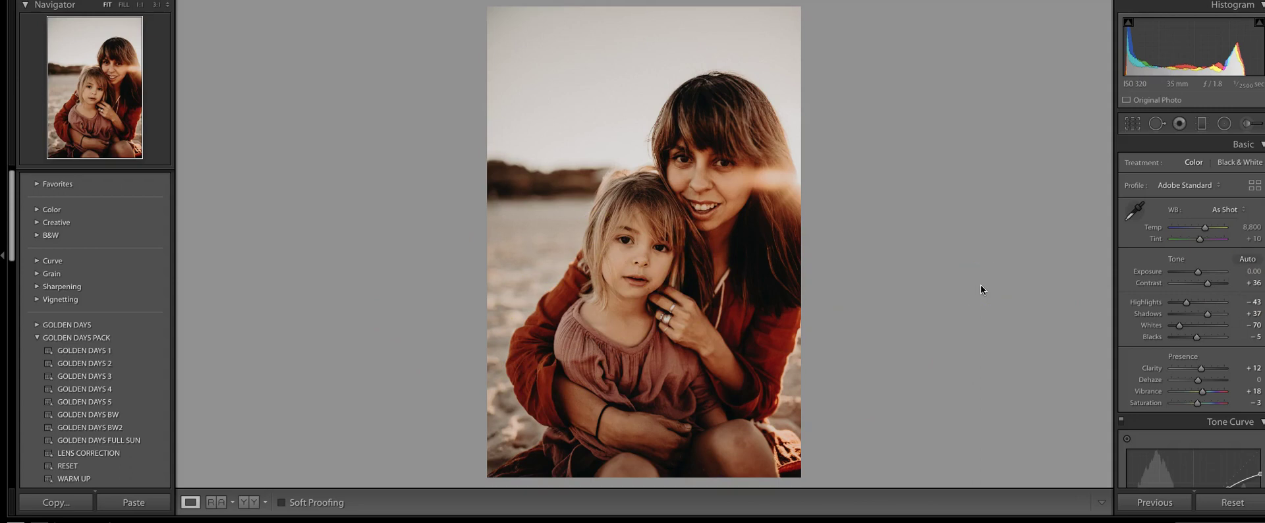
click(1206, 228)
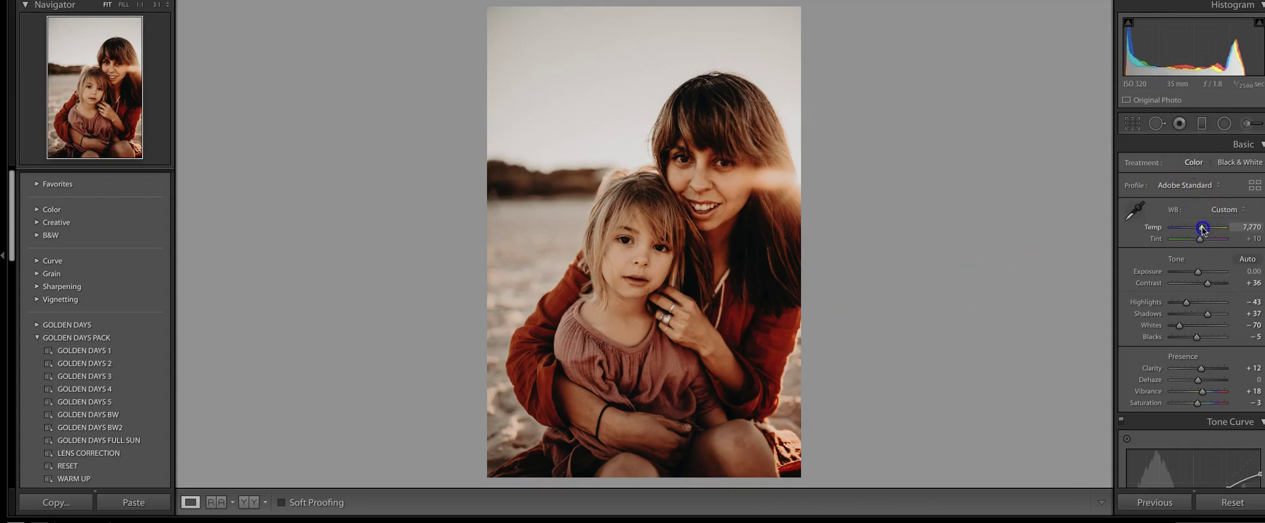
click(1207, 284)
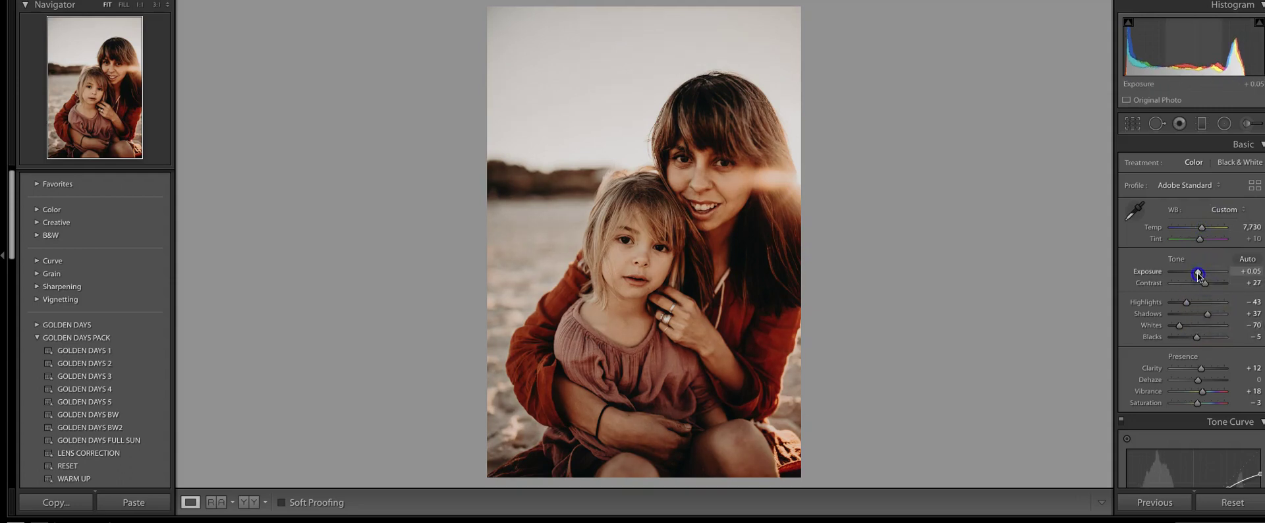
Step: Apply GOLDEN DAYS 4 to the photo of the couple kissing on the grassy hill and set its exposure to −0.45
click(572, 520)
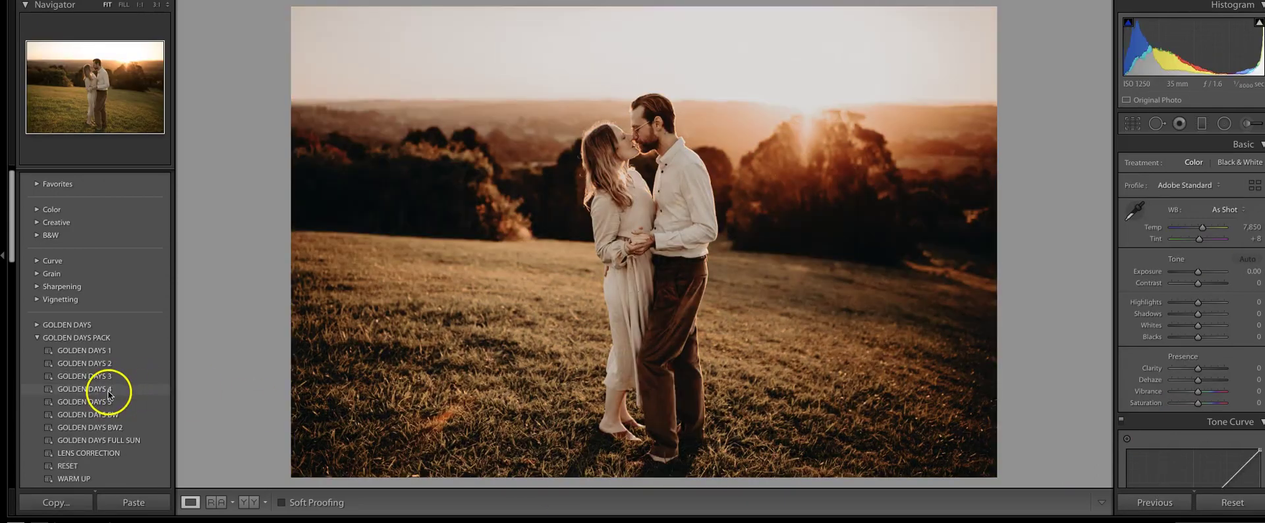
click(109, 391)
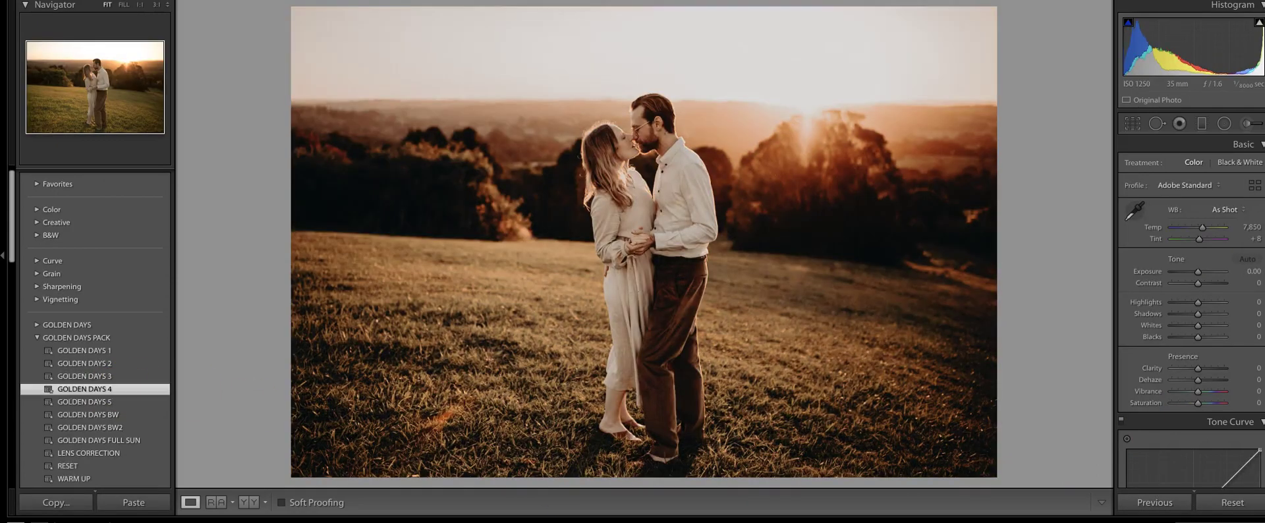
click(1198, 275)
drag(1198, 275, 1196, 275)
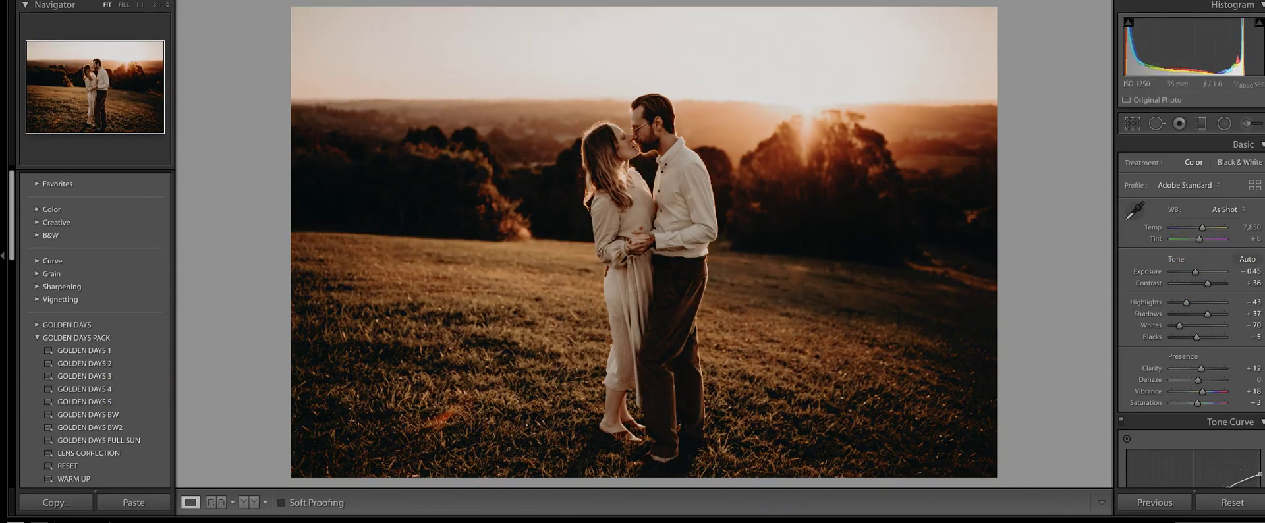
Step: Apply GOLDEN DAYS 1 to the photo of the girl standing in tall grass and set its exposure to −0.30
click(336, 520)
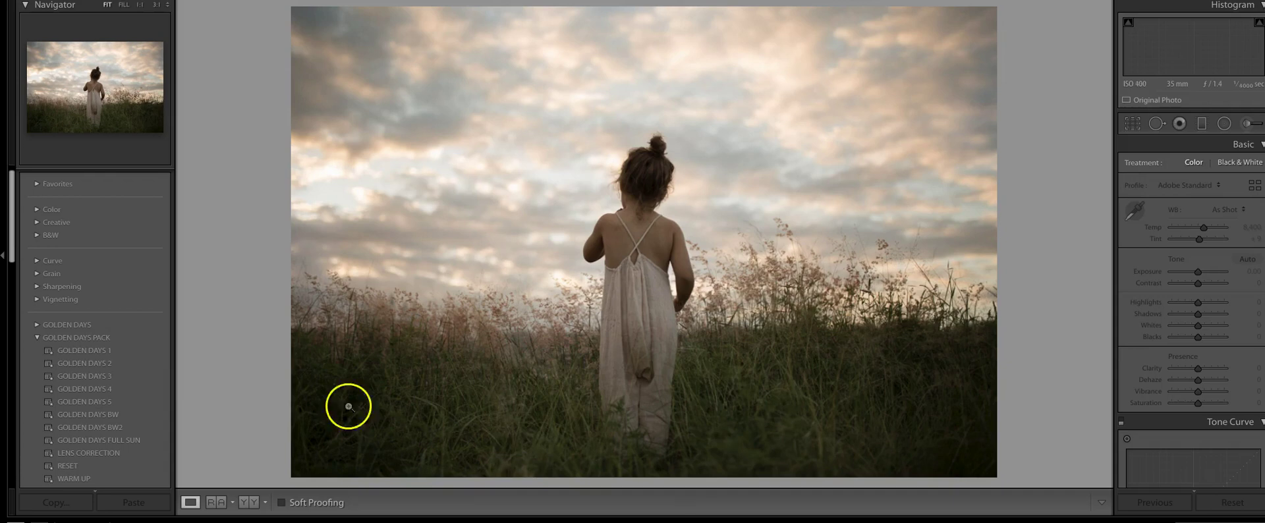
click(99, 351)
drag(1199, 273, 1197, 272)
Step: Set up a new adjustment brush with exposure −0.29, highlights −50 and saturation 23 for the girl's photo
click(1247, 123)
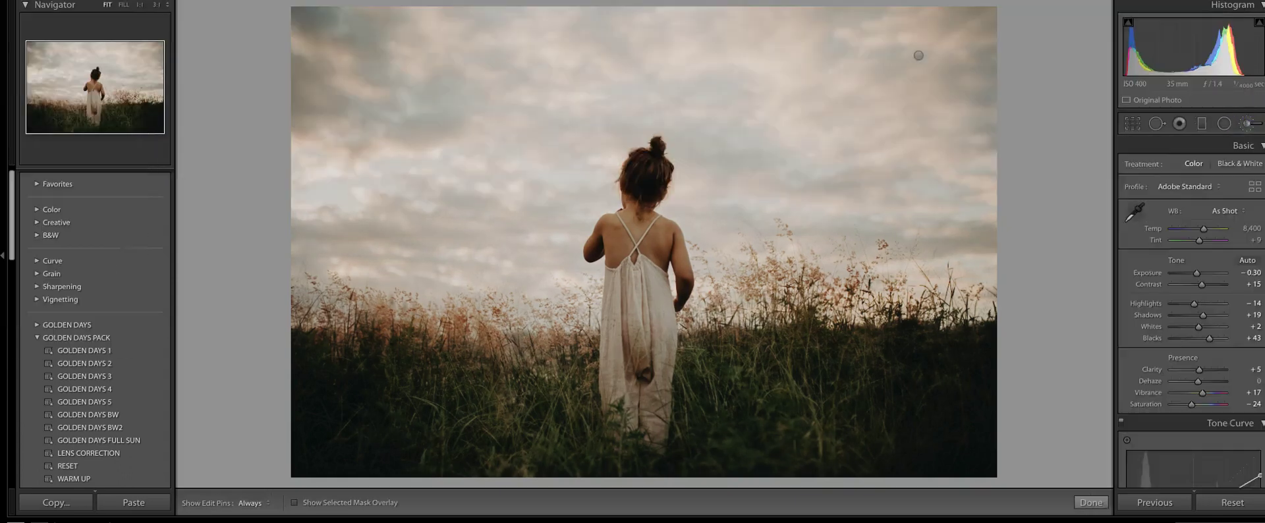
click(918, 55)
click(918, 54)
click(1249, 124)
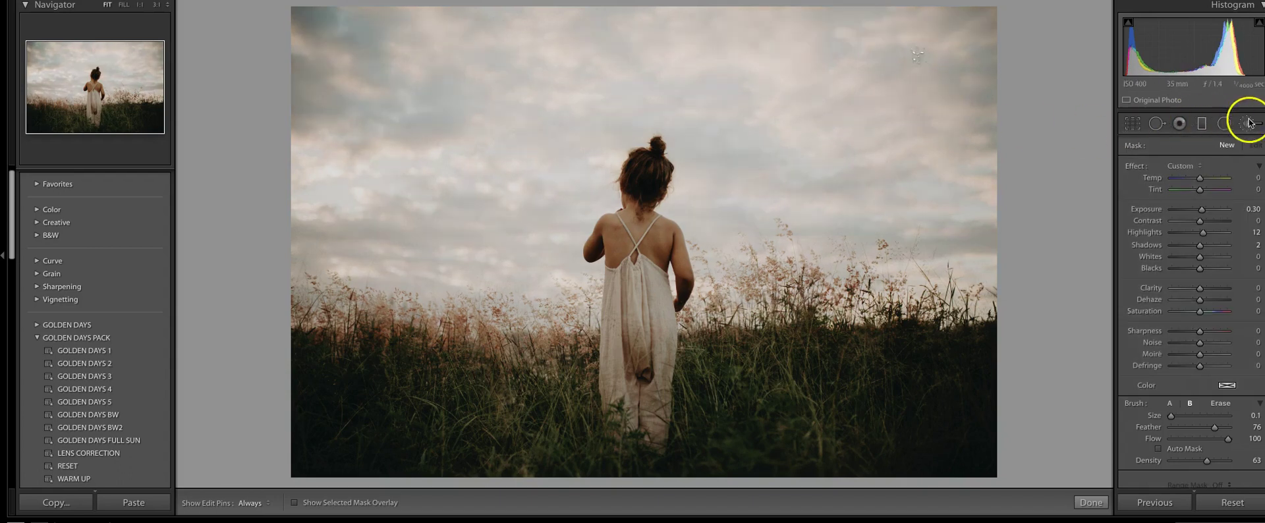
click(1252, 123)
click(1251, 123)
click(1200, 167)
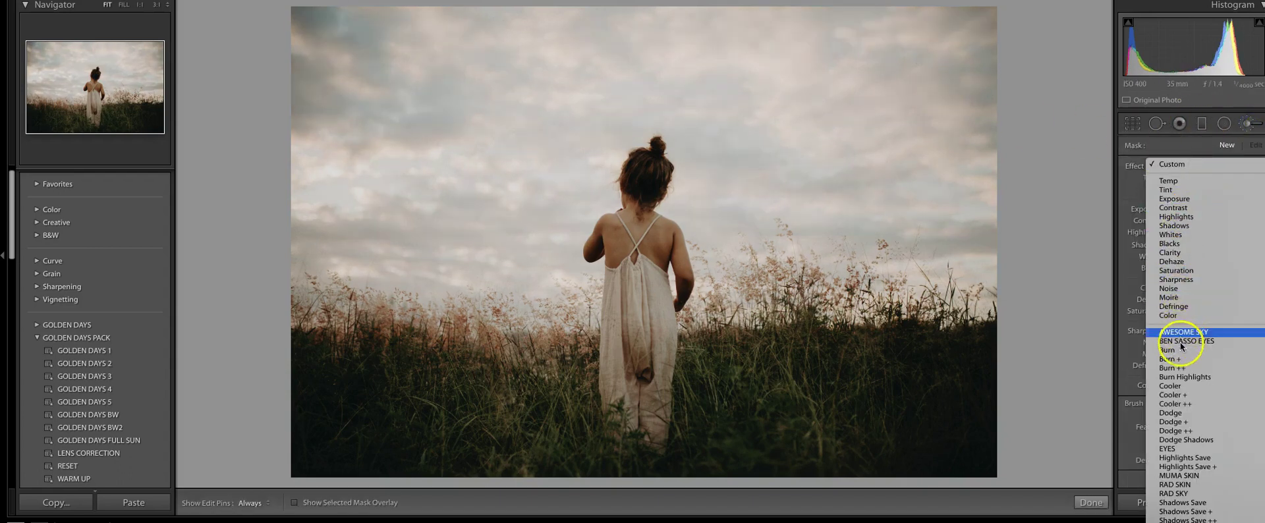
click(1189, 216)
click(1193, 222)
drag(1200, 211, 1196, 211)
drag(1201, 311, 1208, 313)
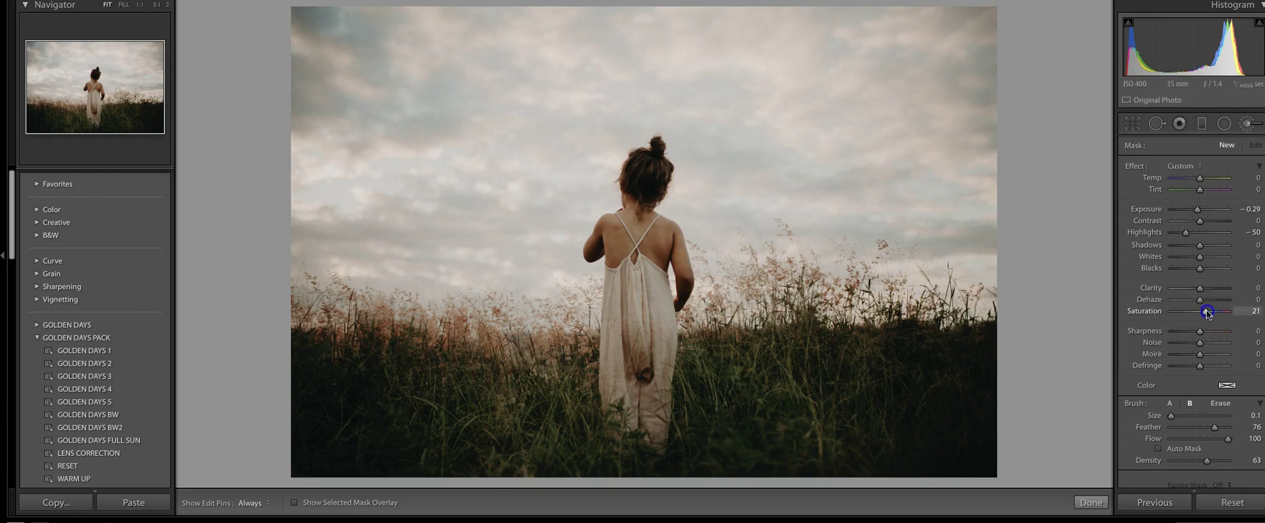
Step: Brush the adjustment over the cloudy sky and refine the mask with saturation 41, whites −43 and a warmer temperature
mouse_move(917, 91)
mouse_down()
mouse_move(863, 138)
mouse_move(886, 132)
mouse_move(869, 173)
mouse_move(817, 200)
mouse_move(907, 203)
mouse_move(873, 78)
mouse_move(766, 59)
mouse_move(703, 56)
mouse_move(595, 97)
mouse_move(460, 115)
mouse_move(363, 159)
mouse_up()
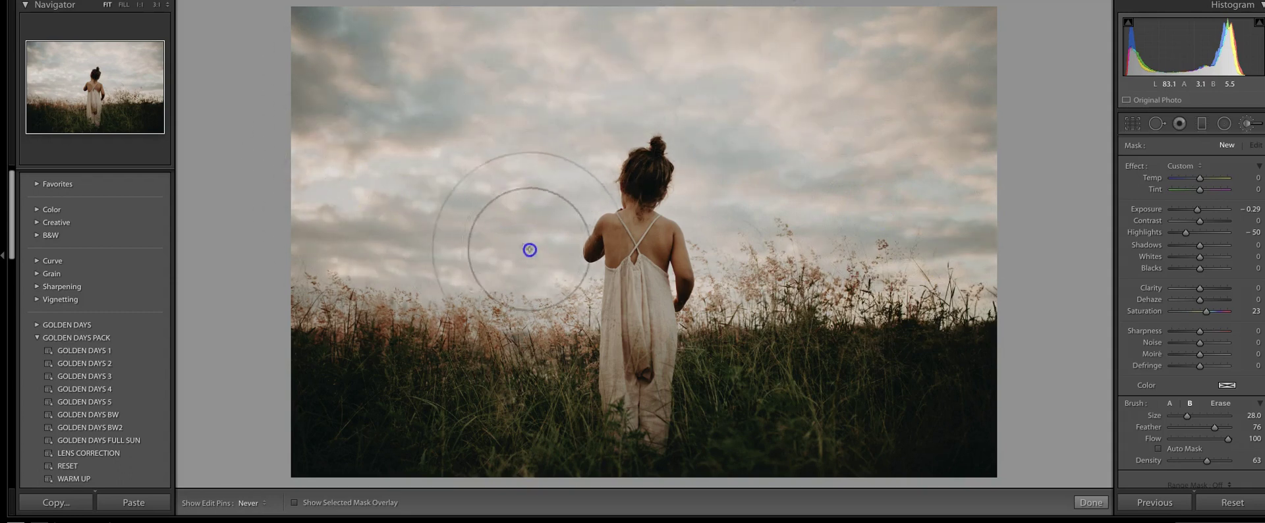
click(745, 90)
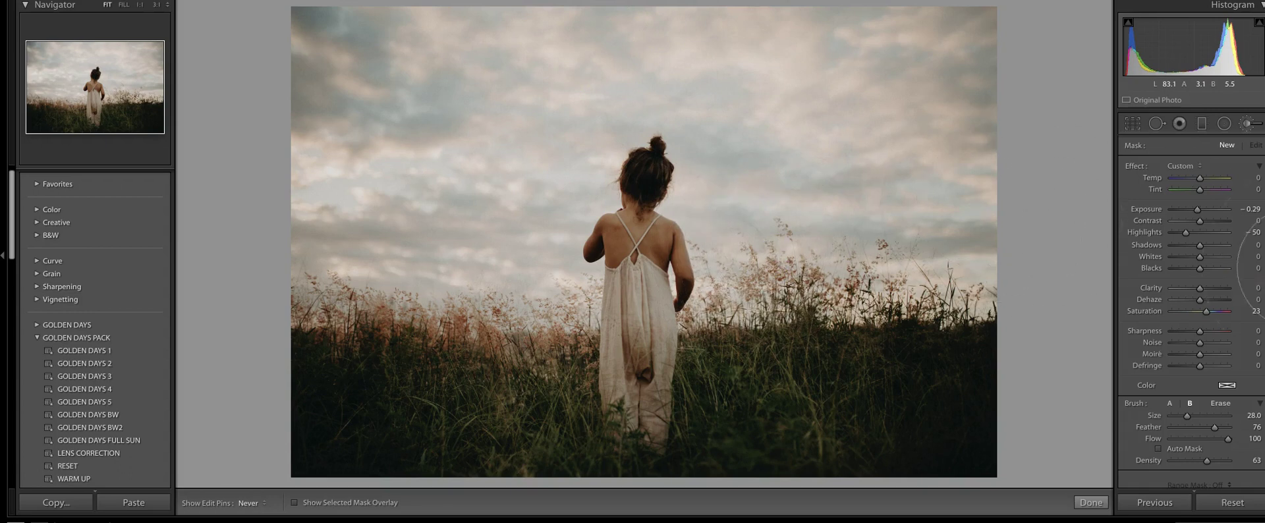
click(1206, 312)
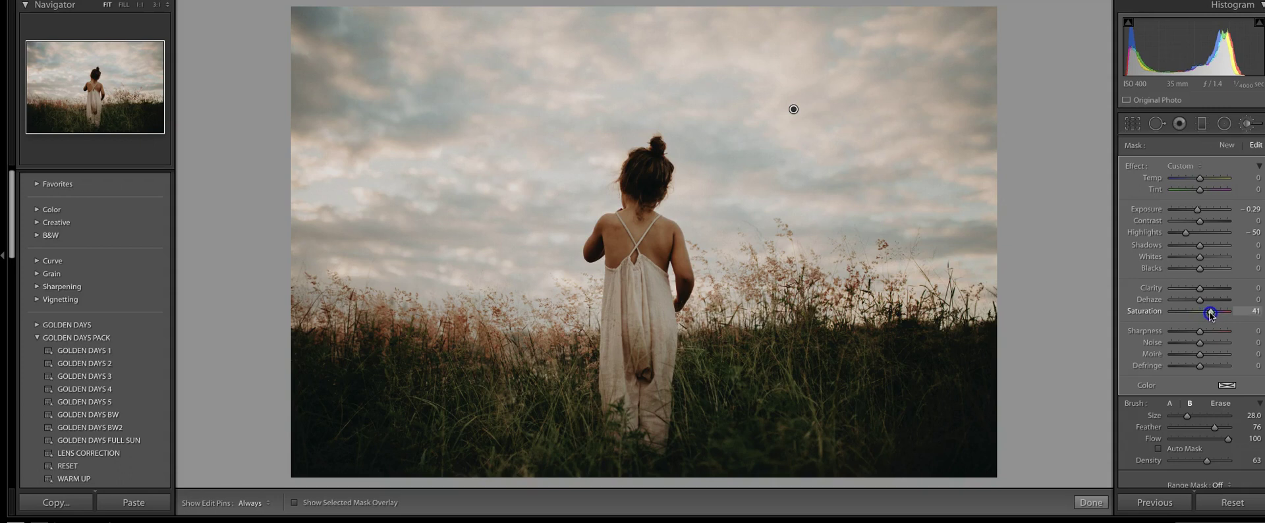
drag(1199, 256, 1190, 258)
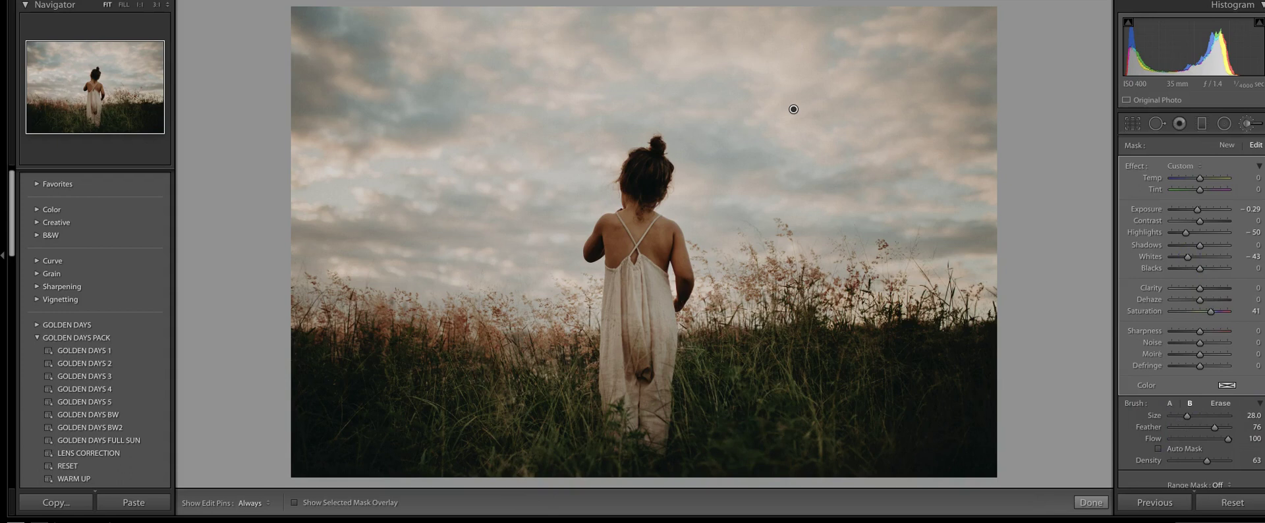
drag(1204, 178, 1210, 181)
Step: Apply GOLDEN DAYS 2 to the photo of the woman in a hat with a girl by the sea, with exposure +0.45 and blue saturation −58
key(Right)
click(107, 363)
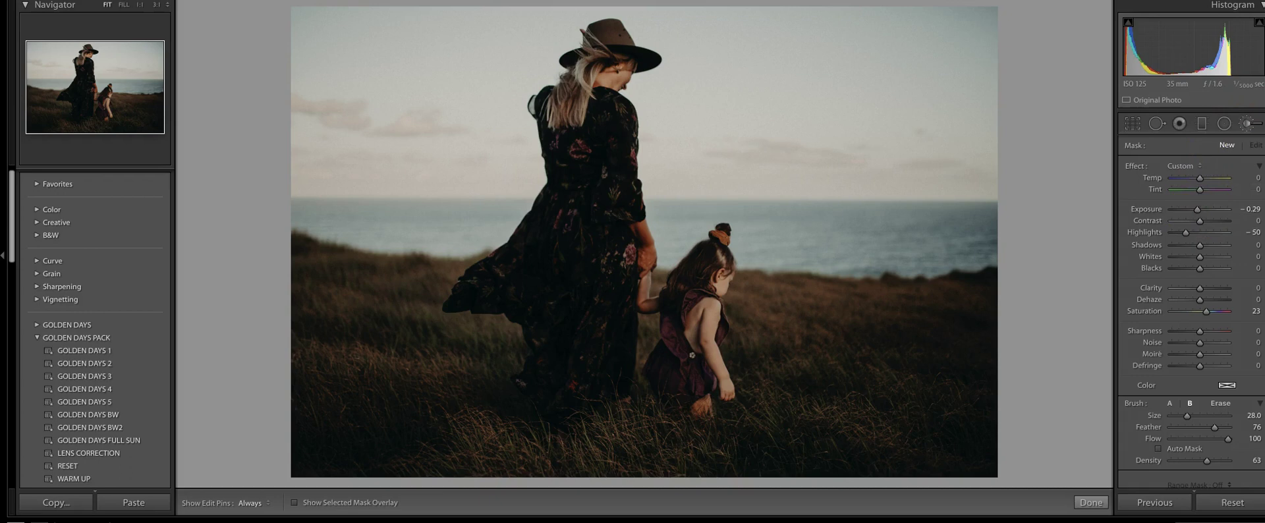
click(1247, 123)
drag(1199, 275, 1201, 275)
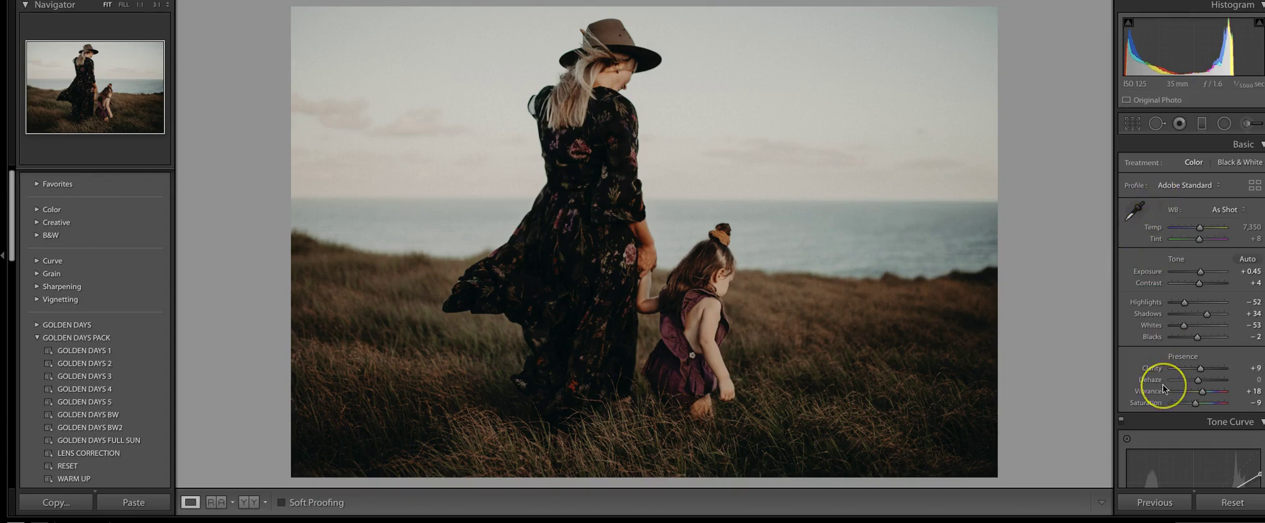
scroll(1161, 382, down, 8)
click(1175, 331)
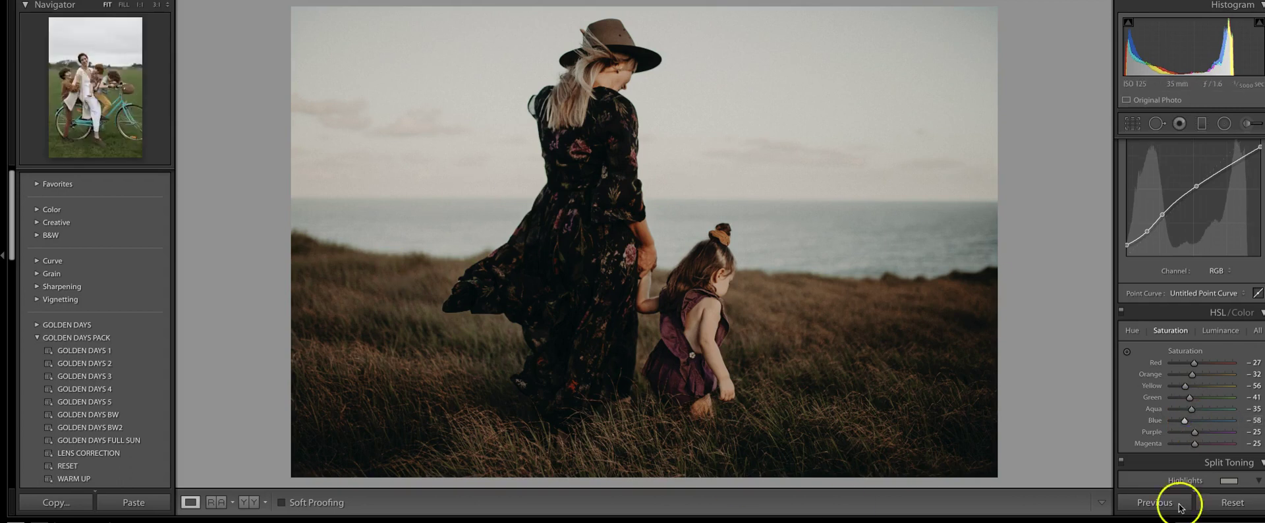
Step: Switch to the photo of the mother carrying her child in the sunny meadow and apply the GOLDEN DAYS FULL SUN preset
click(446, 522)
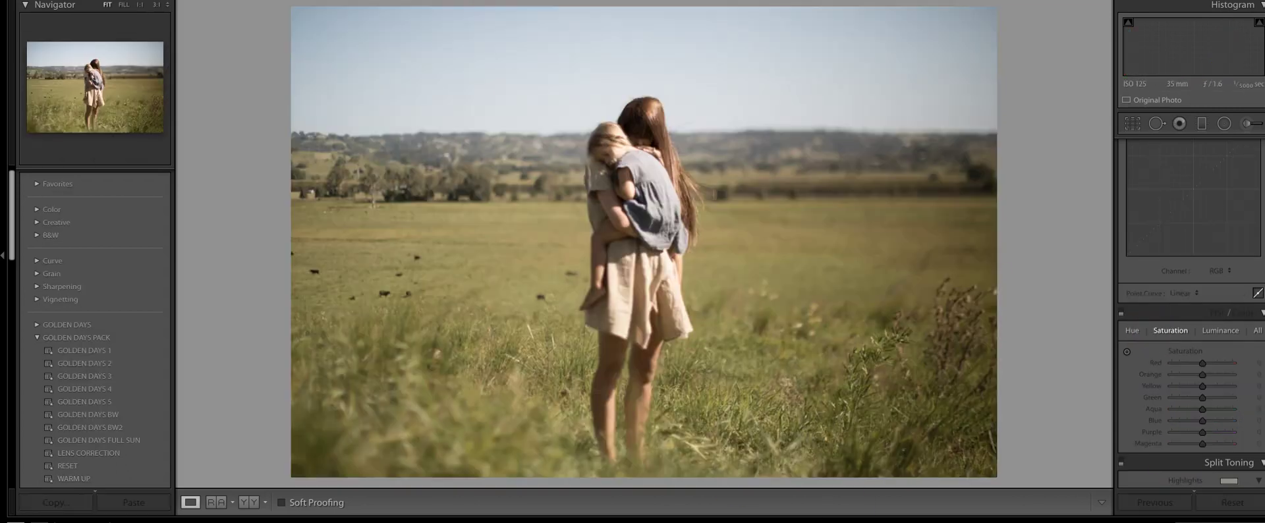
click(105, 429)
click(110, 441)
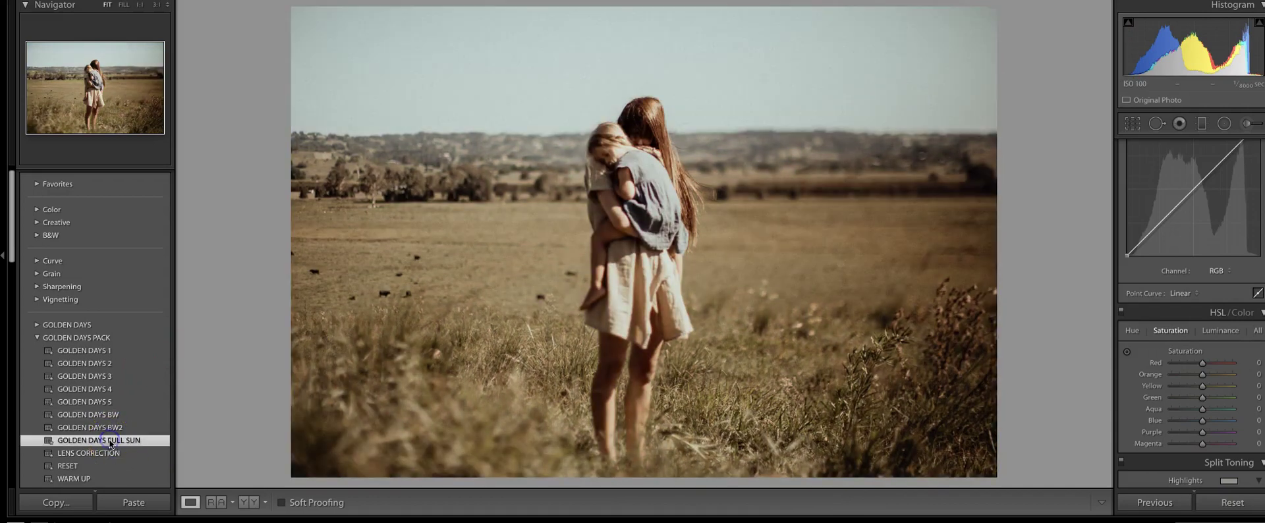
Step: Crop the meadow photo tighter around the mother and child and straighten it with an angle of 0.28
click(1133, 125)
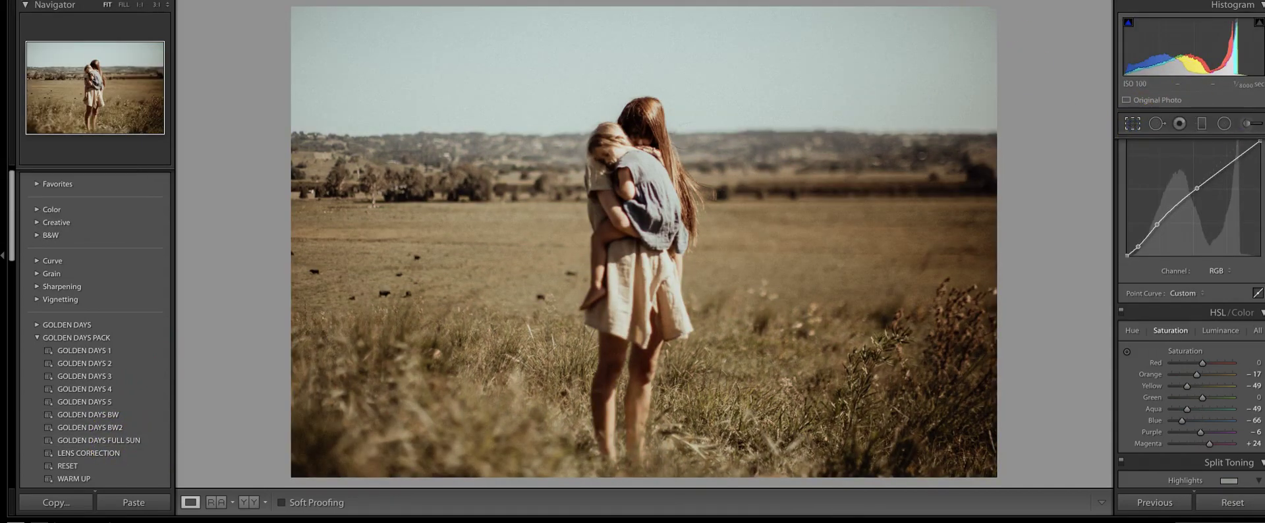
drag(951, 29, 961, 35)
drag(1104, 147, 1105, 150)
click(1133, 124)
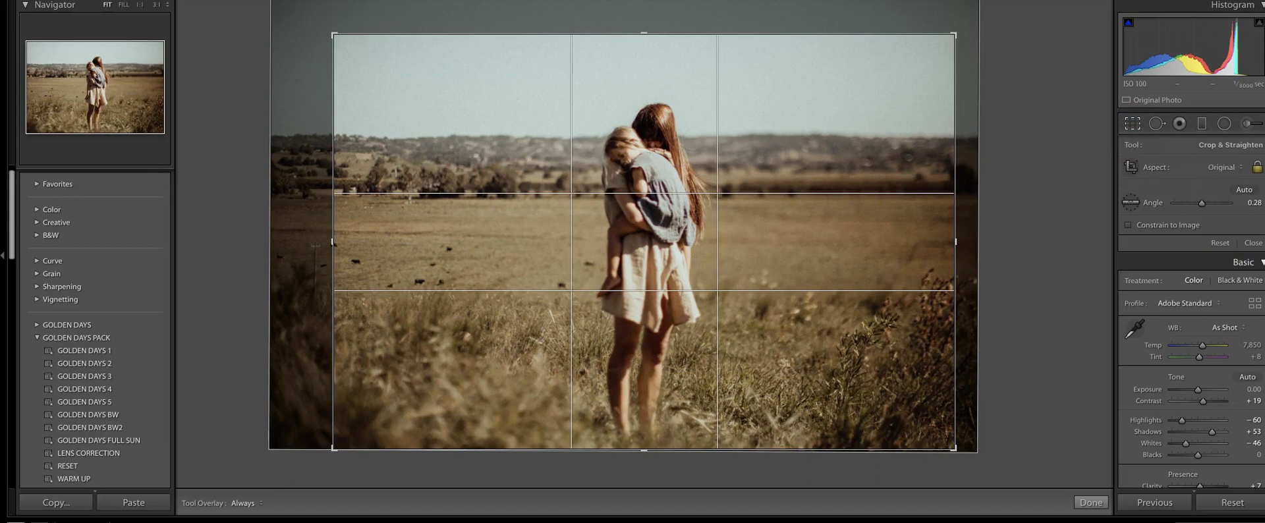
click(1253, 243)
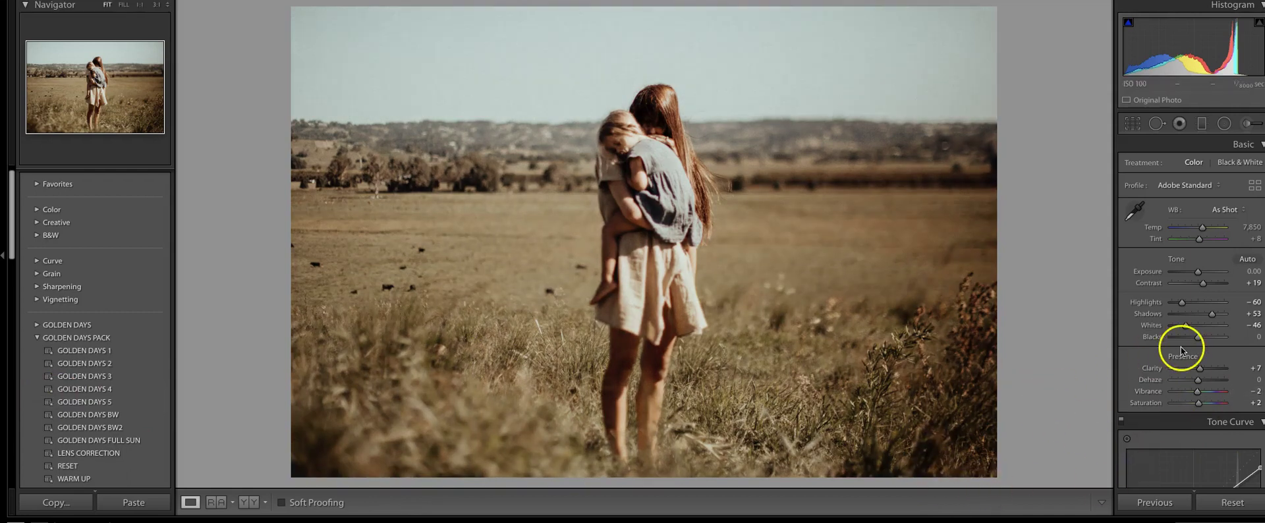
Step: Set the yellow saturation of the meadow photo to −64
scroll(1181, 349, down, 8)
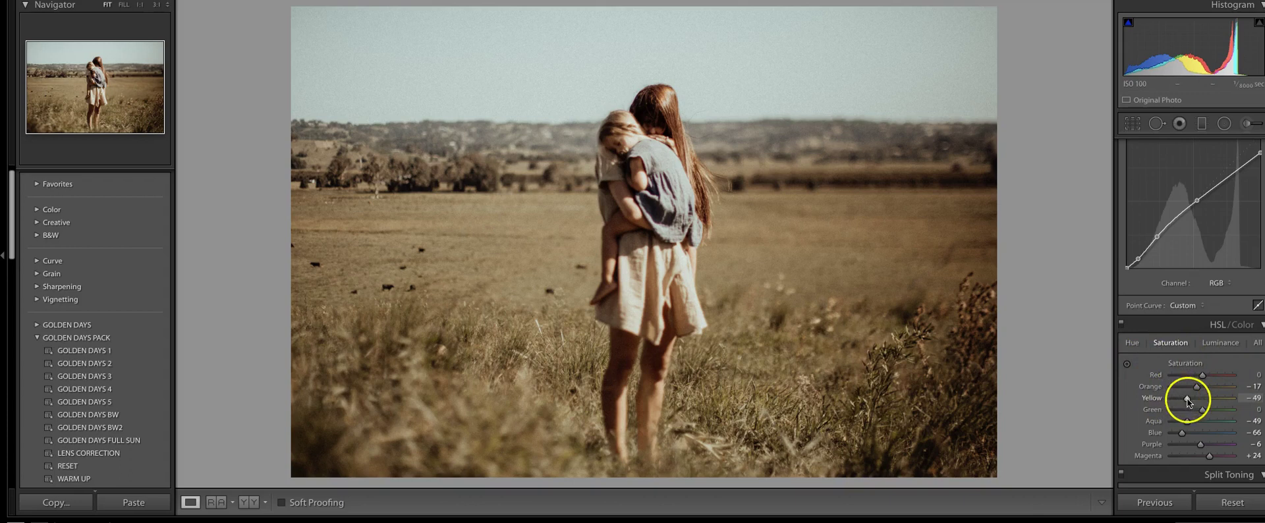
drag(1183, 399, 1181, 400)
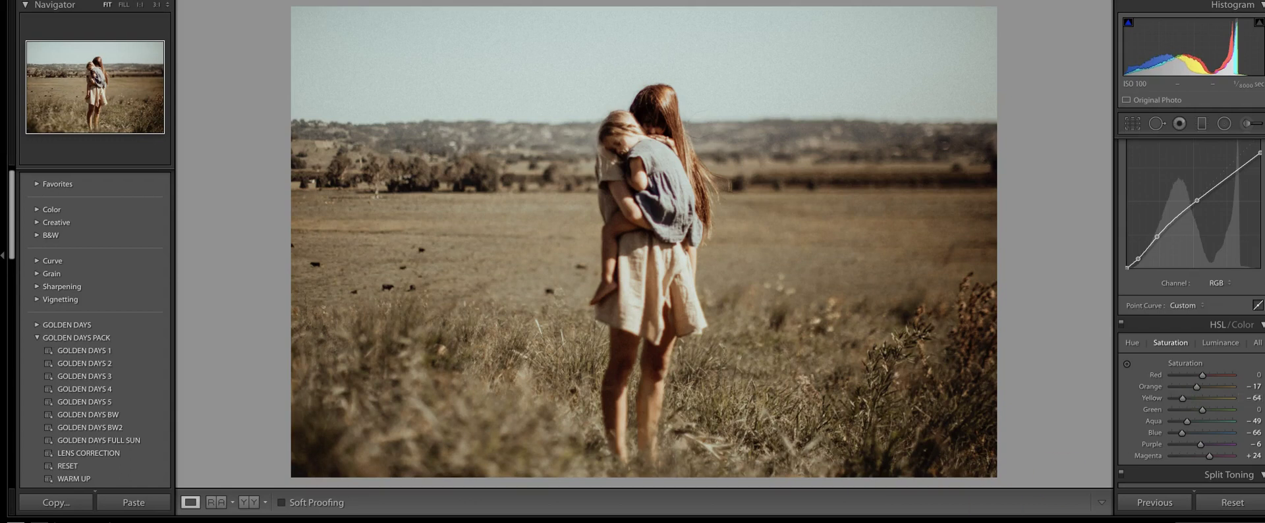
Step: Apply GOLDEN DAYS 1 to the photo of the mother and child by the window, with temperature 7,254 and shadows +47
key(Right)
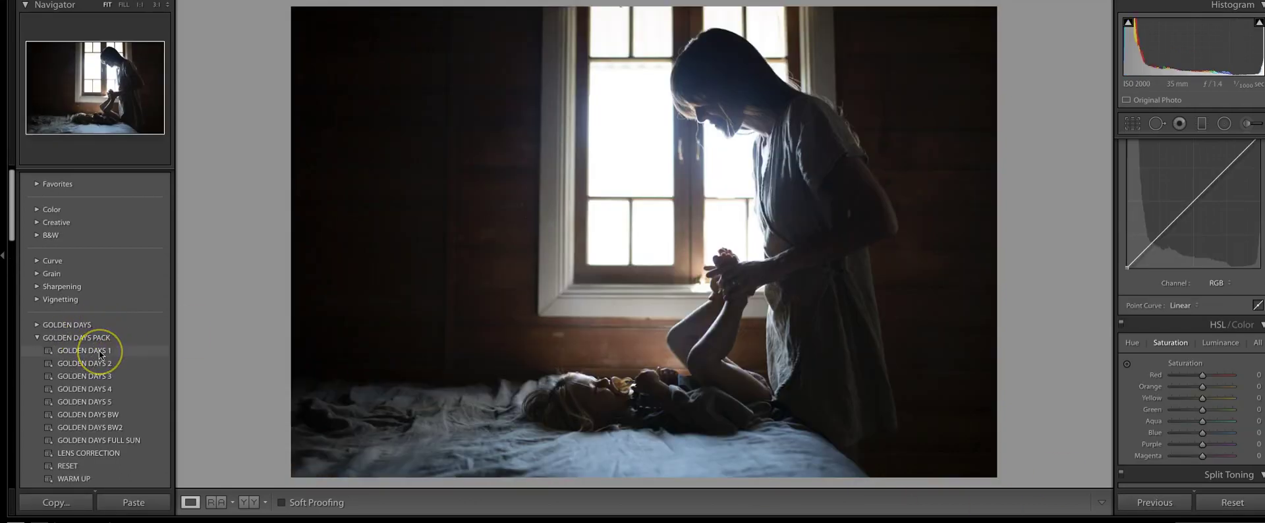
click(101, 355)
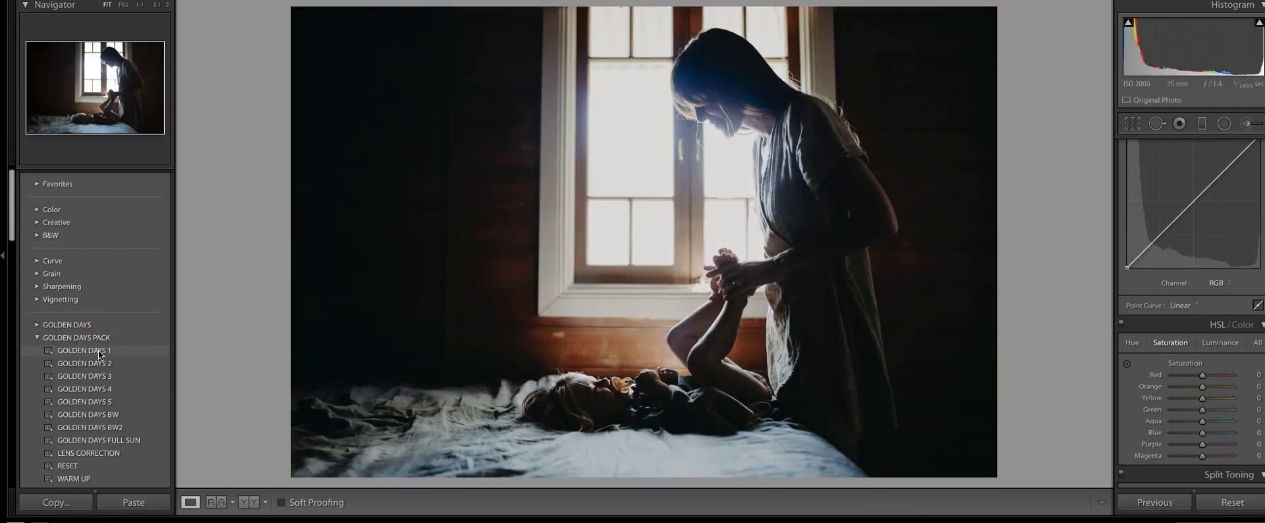
scroll(1186, 329, up, 5)
scroll(1186, 332, down, 1)
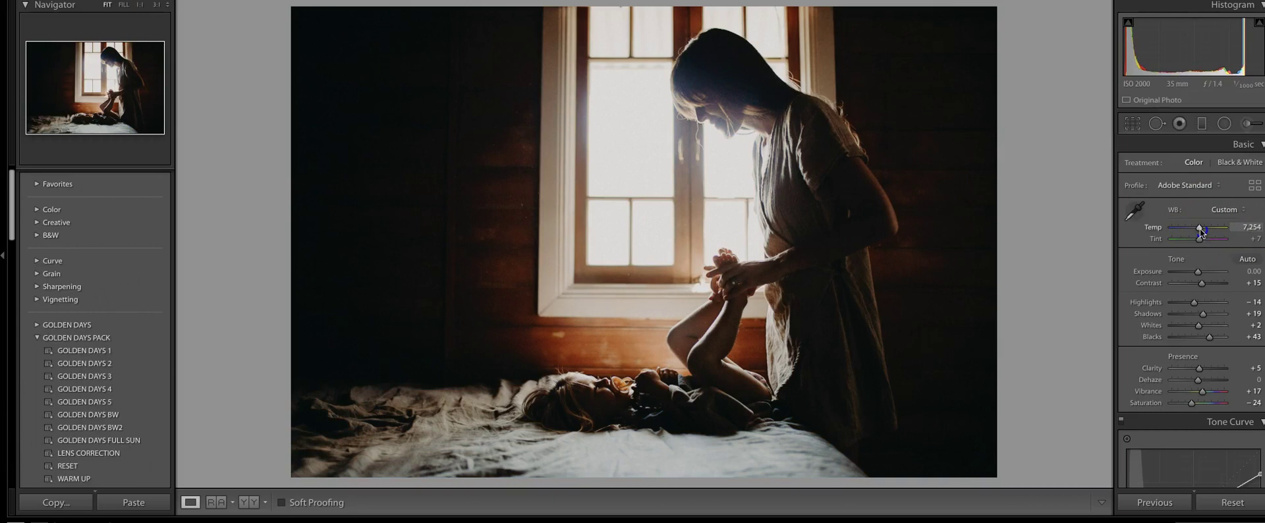
drag(1204, 314, 1210, 313)
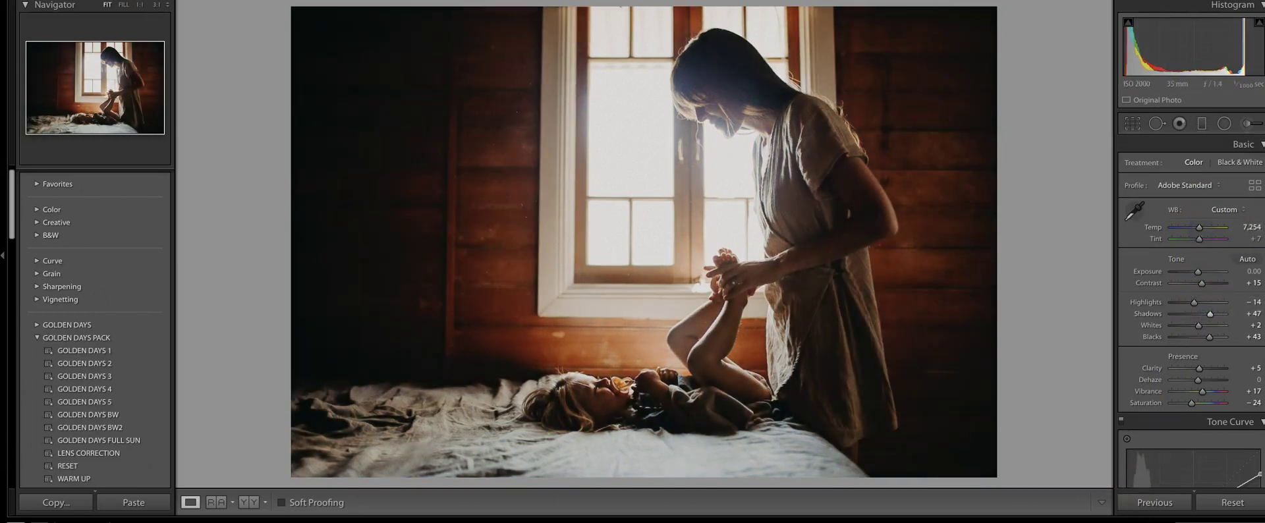
Step: Apply GOLDEN DAYS FULL SUN to the photo of the girl splashing in the lake, with exposure −0.65 and temperature 6,350
click(461, 522)
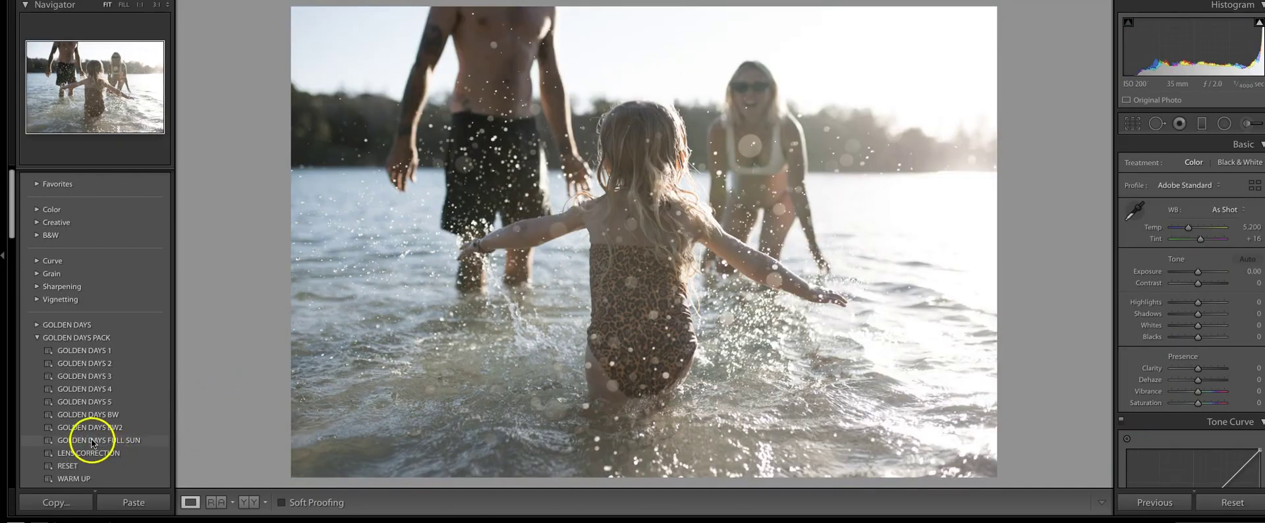
click(91, 440)
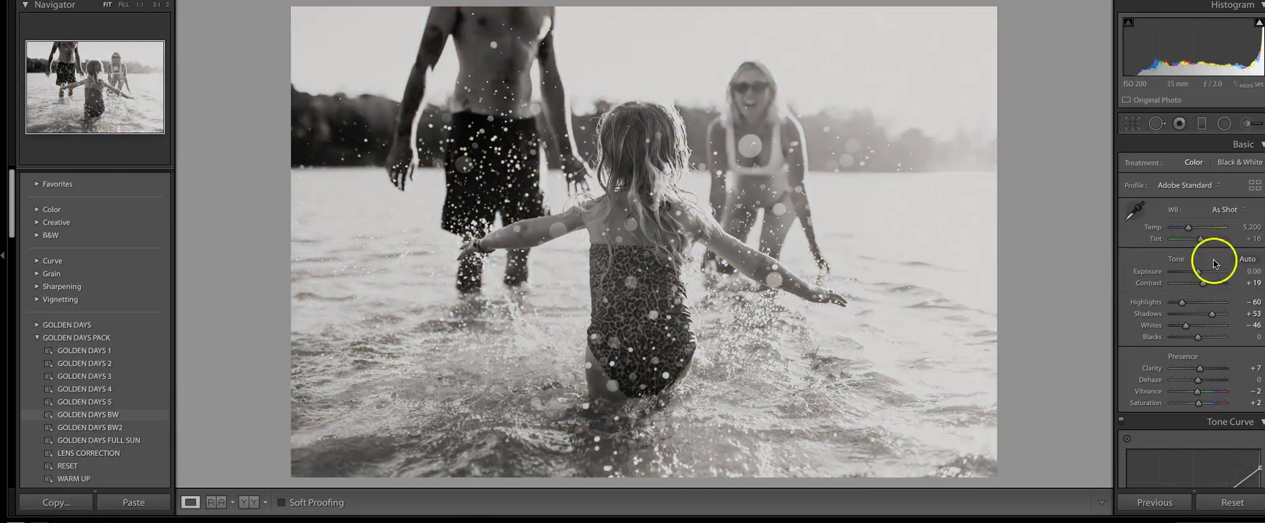
click(1195, 271)
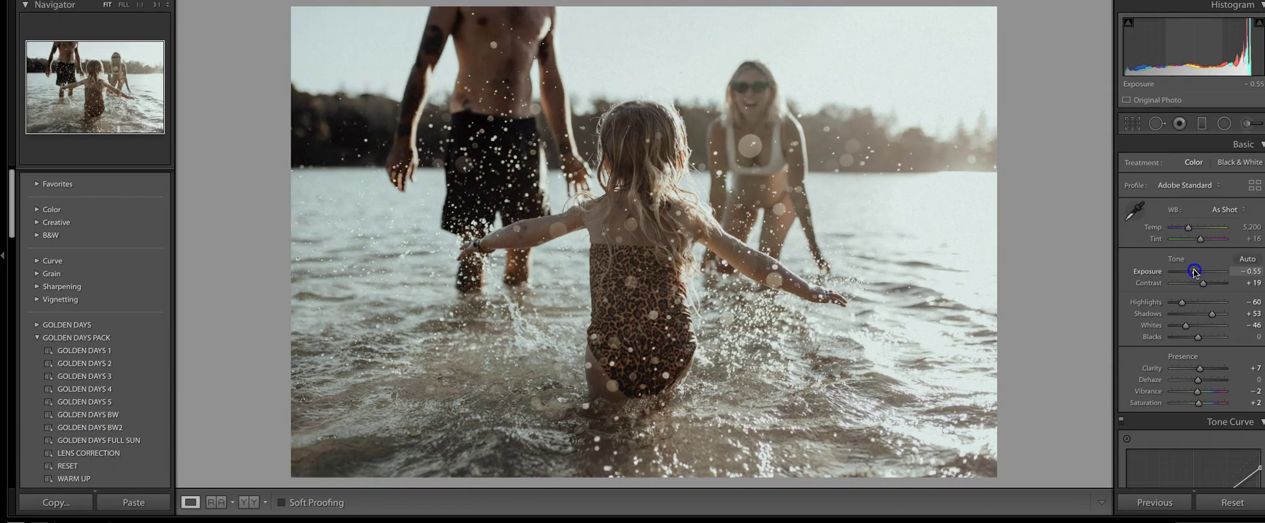
click(1197, 230)
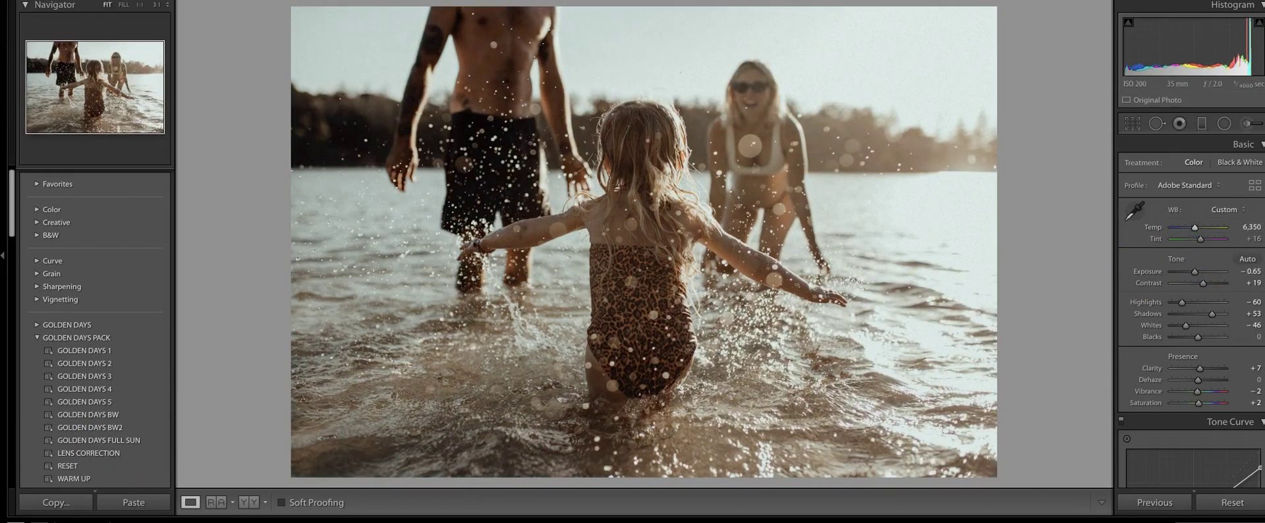
Step: Switch to the photo of the pregnant woman with the vinyl records, apply GOLDEN DAYS 3 and raise the exposure slightly
key(Right)
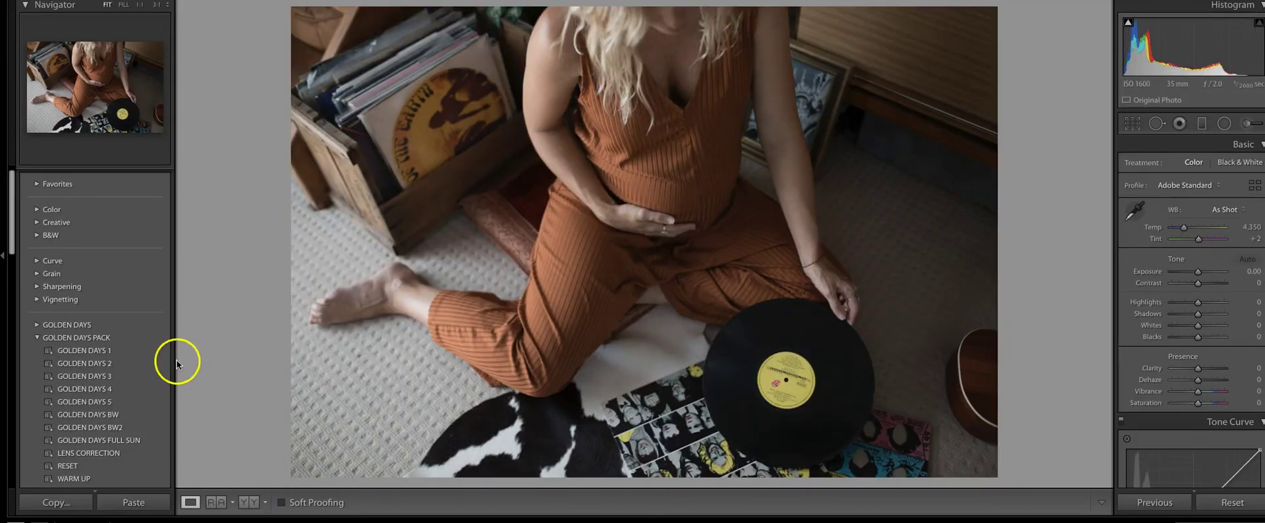
click(123, 375)
drag(1198, 273, 1200, 273)
Step: Apply GOLDEN DAYS BW to the maternity photo of the couple by the water, raising the exposure slightly and lowering the blacks
click(1245, 521)
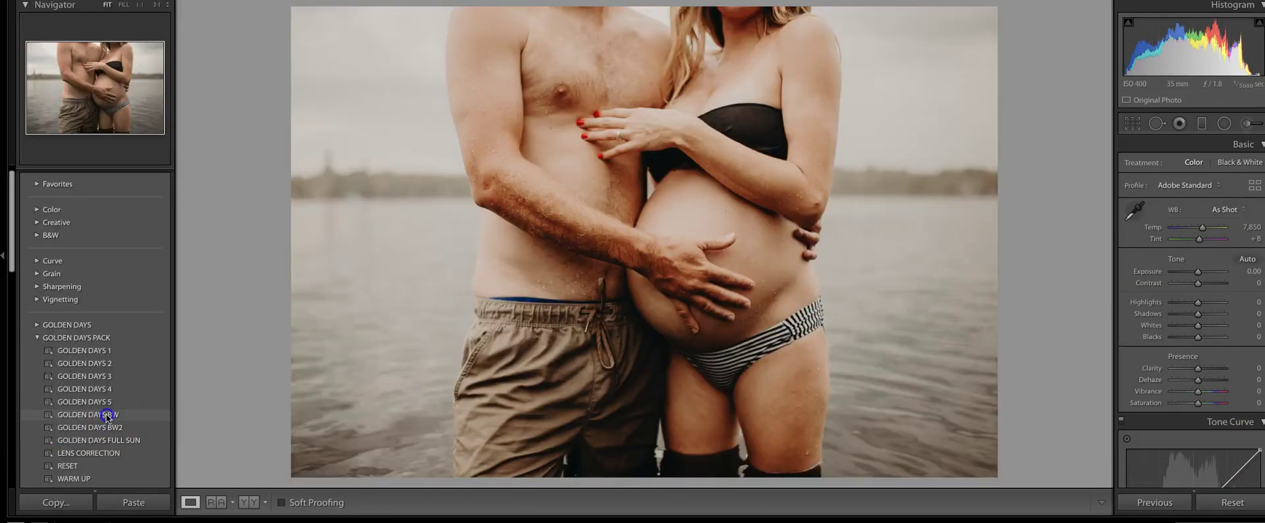
click(107, 416)
drag(1198, 271, 1200, 274)
drag(1200, 337, 1196, 337)
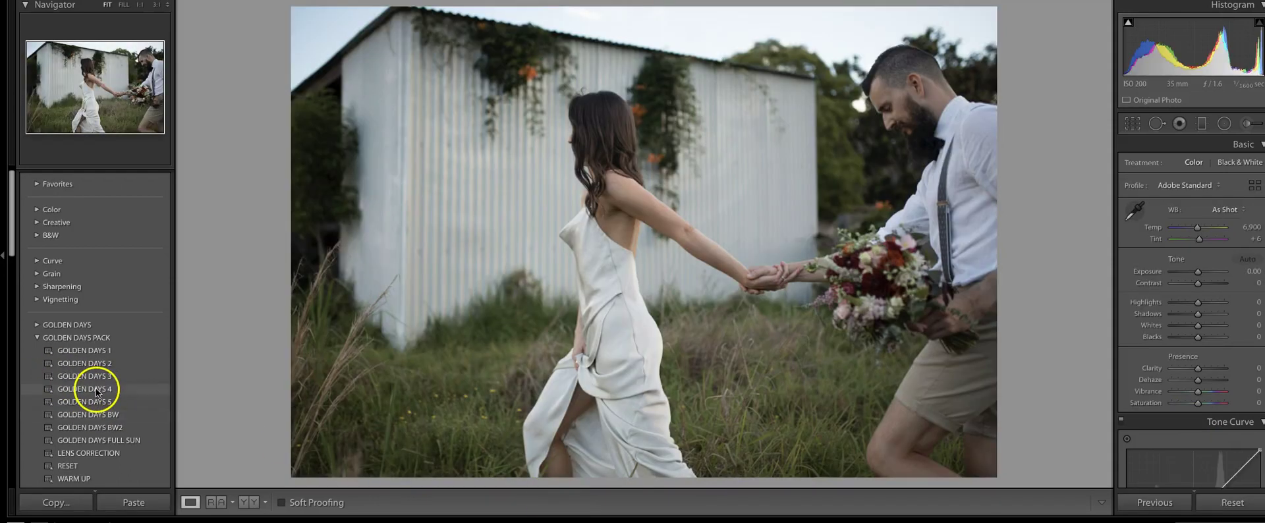
Step: Compare GOLDEN DAYS presets on the bride and groom photo, apply GOLDEN DAYS 4, warm the temperature and lower the exposure slightly
click(96, 393)
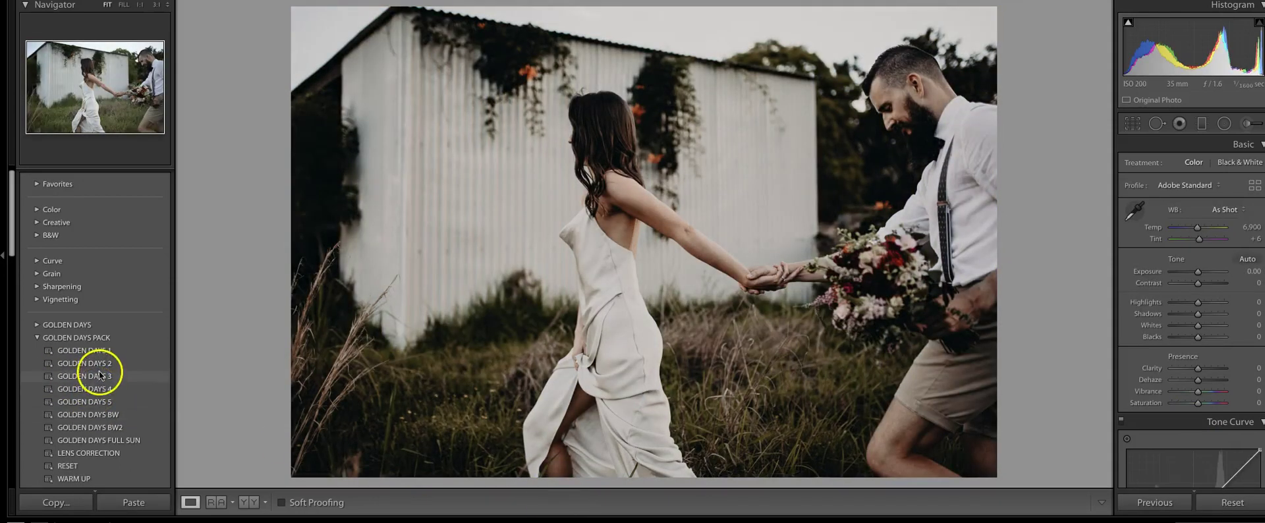
click(97, 361)
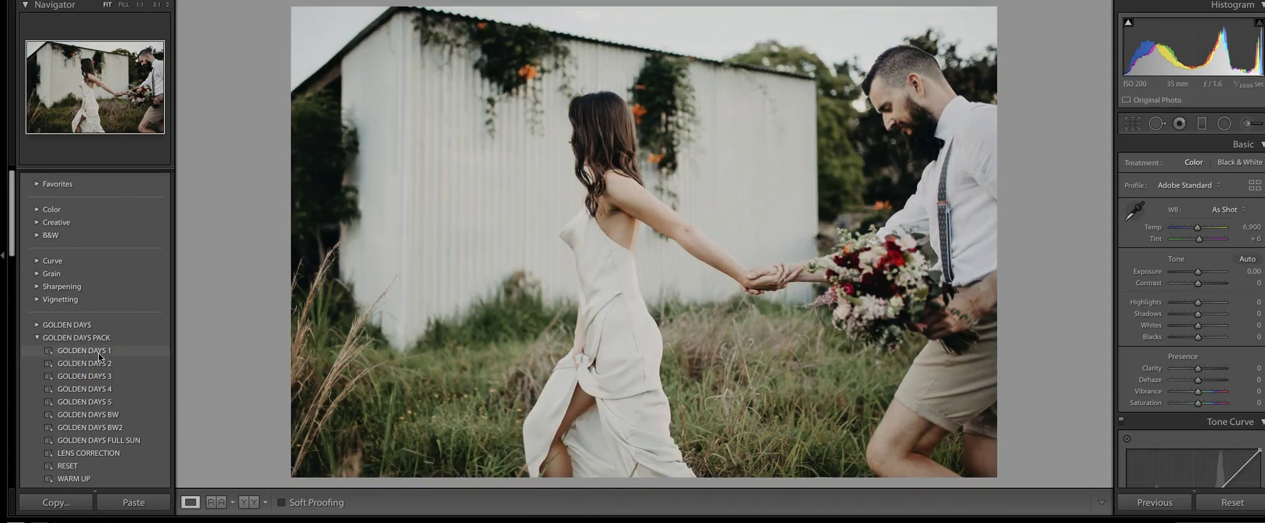
click(97, 373)
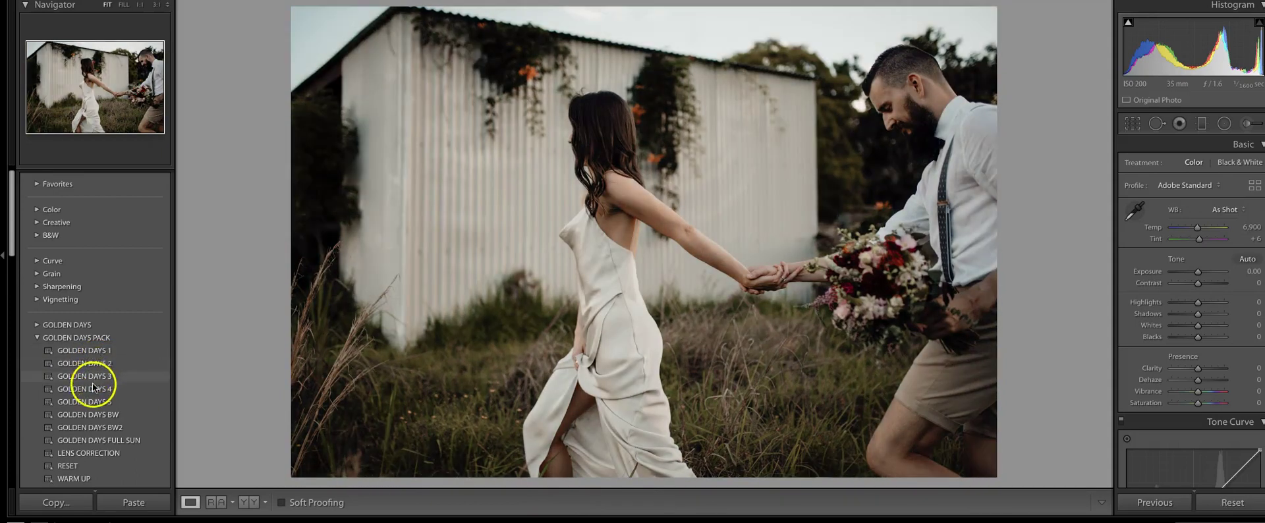
click(95, 389)
drag(1197, 228, 1203, 230)
drag(1199, 272, 1196, 273)
Step: Switch to the photo of the girl on the sand dunes, apply GOLDEN DAYS FULL SUN and set the temperature to 6,313
key(Right)
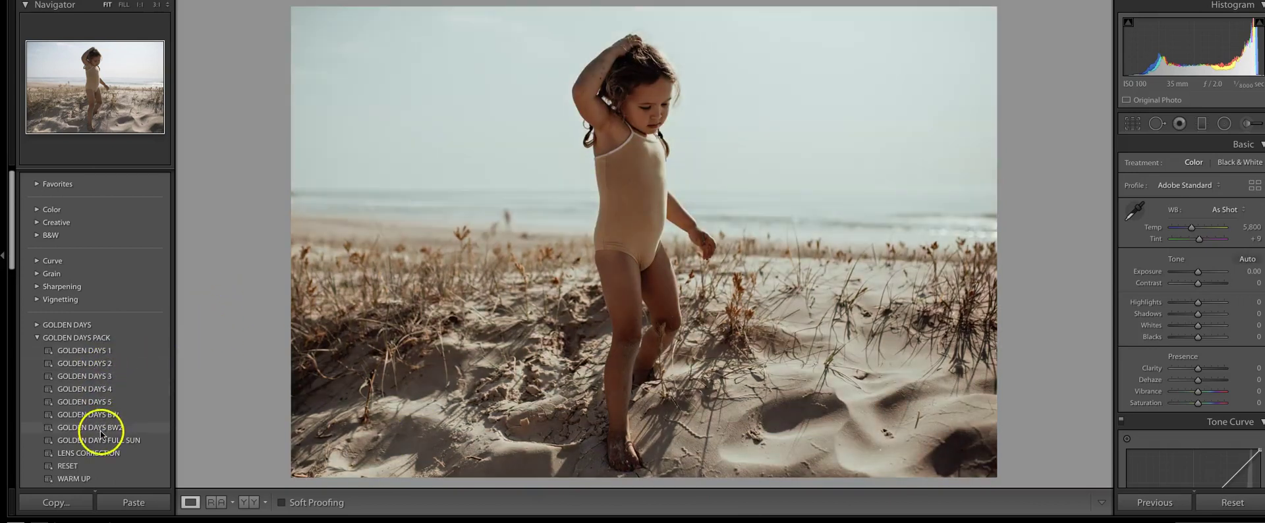
click(103, 440)
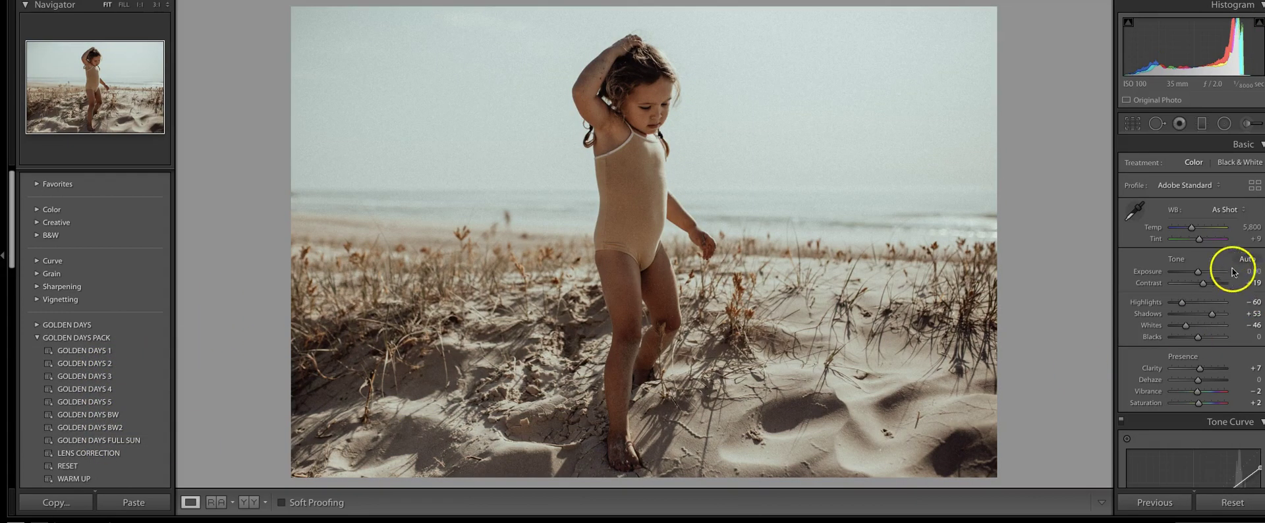
drag(1189, 229, 1196, 230)
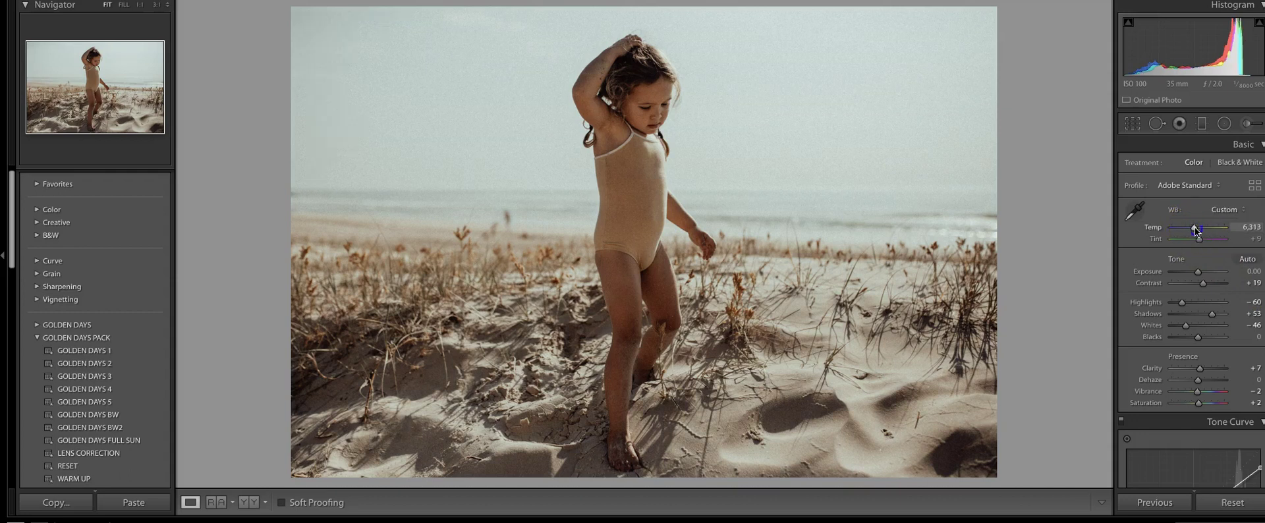
Step: Reduce the dune photo's color saturation to orange −29, yellow −87, aqua −85 and blue −90
scroll(1192, 388, down, 5)
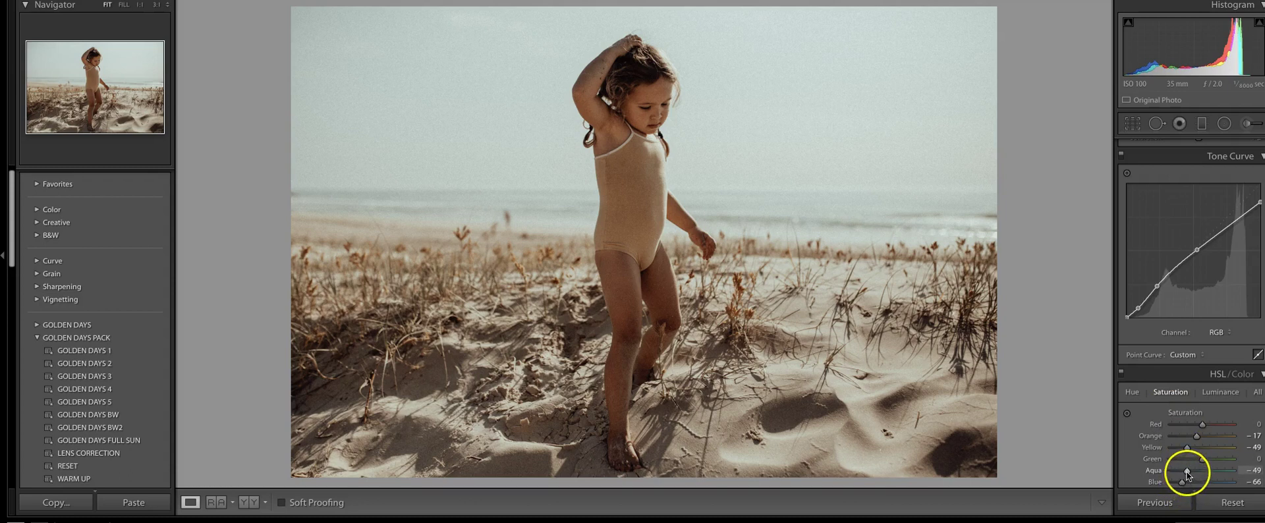
click(1127, 413)
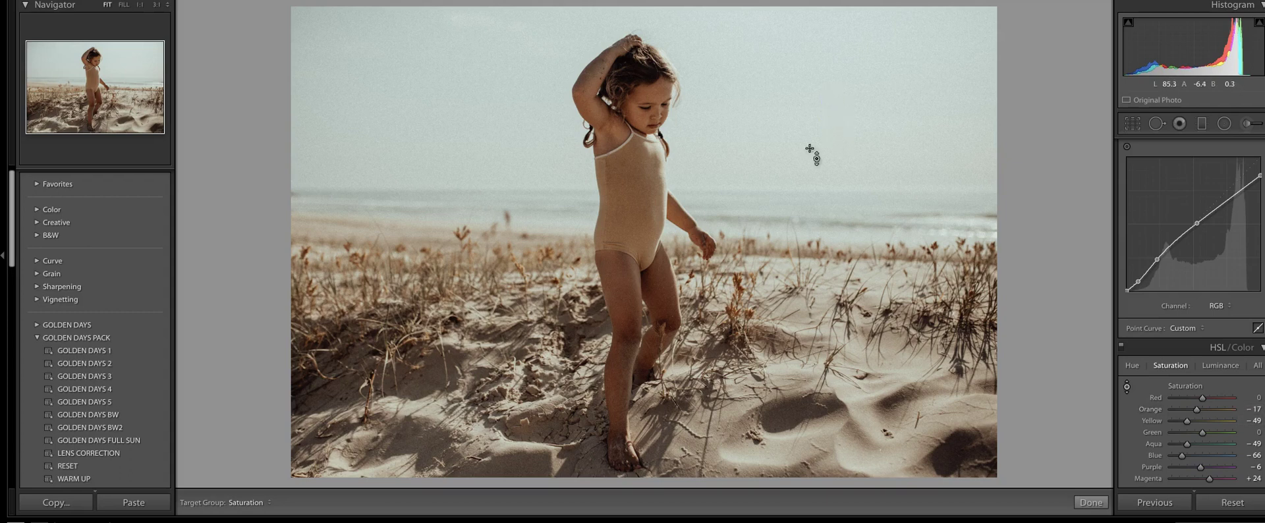
drag(1181, 456, 1176, 456)
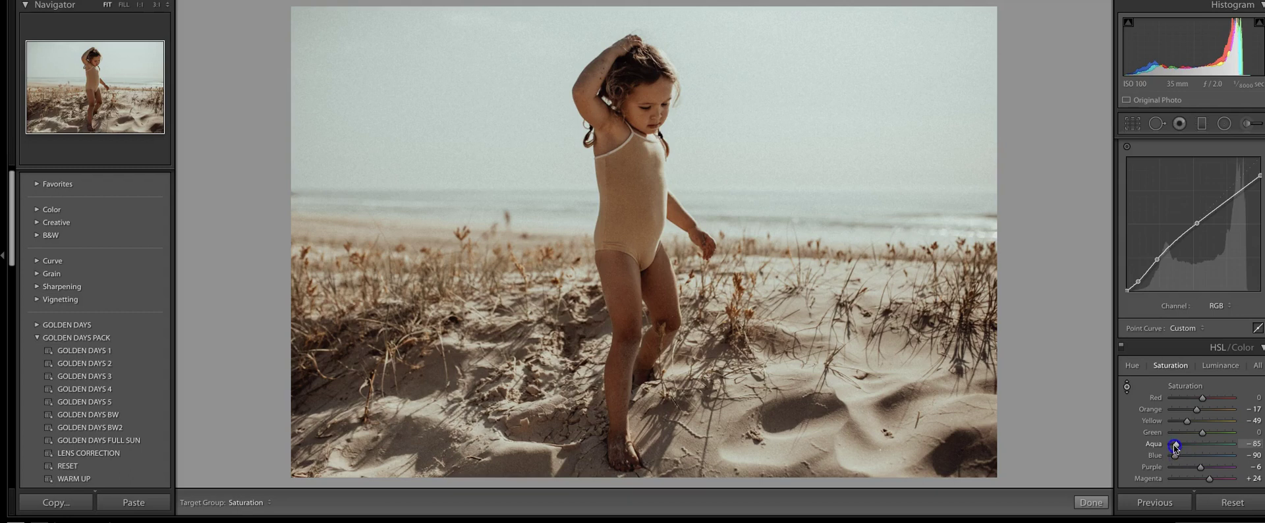
drag(832, 110, 831, 136)
click(1168, 421)
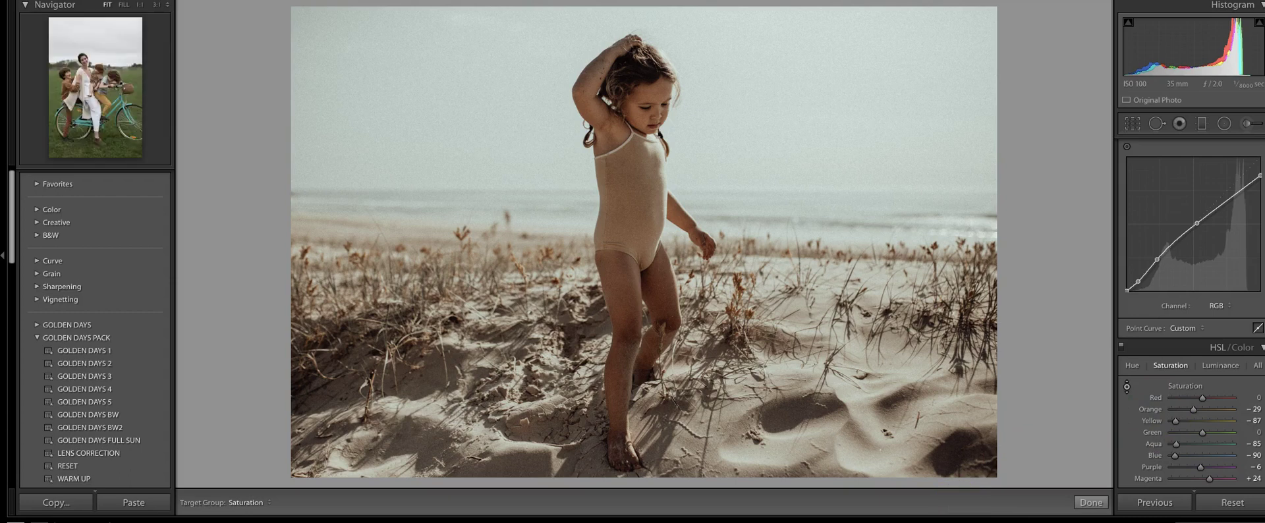
Step: Switch to the photo of the mother and children on the bicycle, try GOLDEN DAYS 4, and apply GOLDEN DAYS BW
click(622, 521)
click(138, 375)
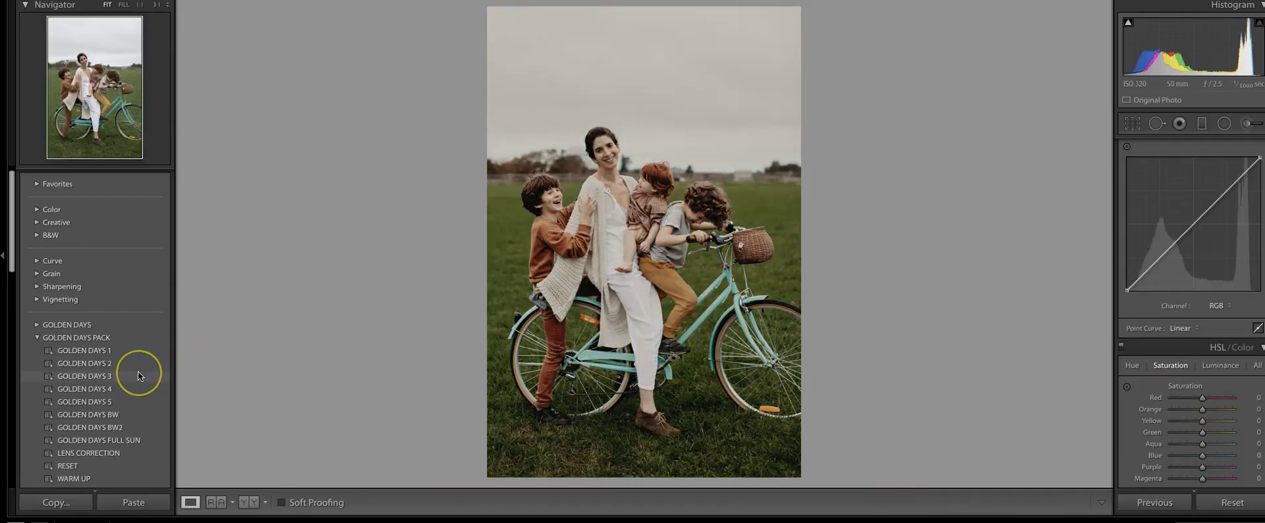
click(131, 388)
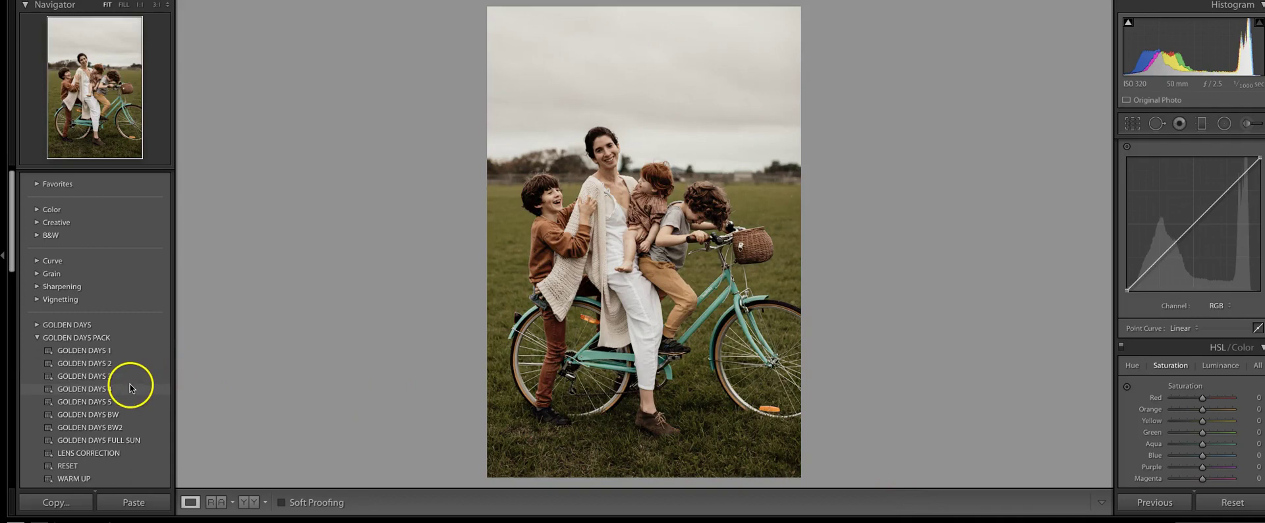
click(130, 387)
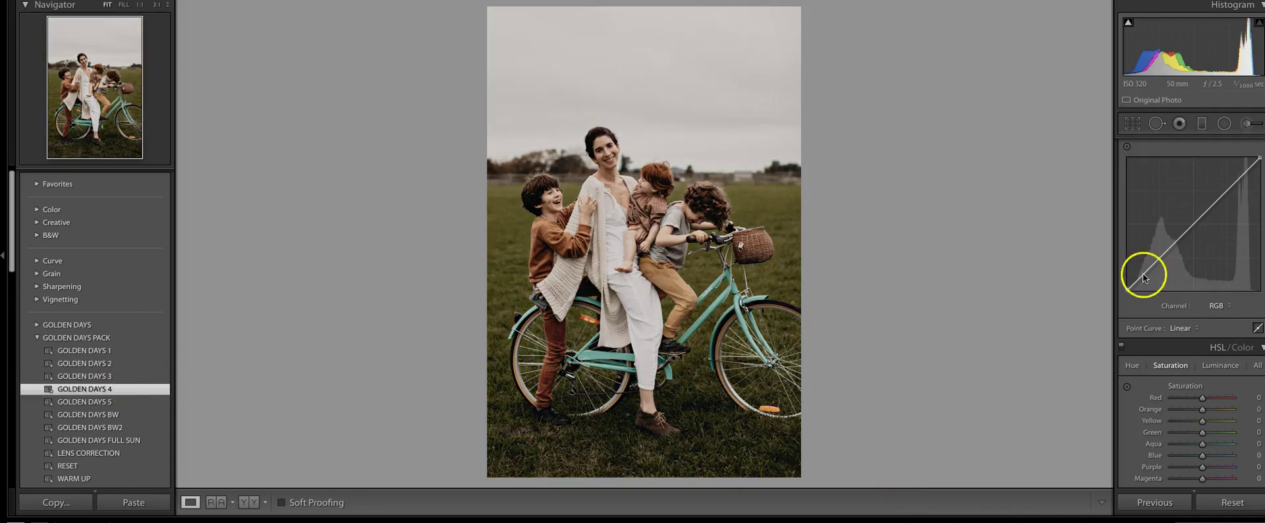
click(105, 402)
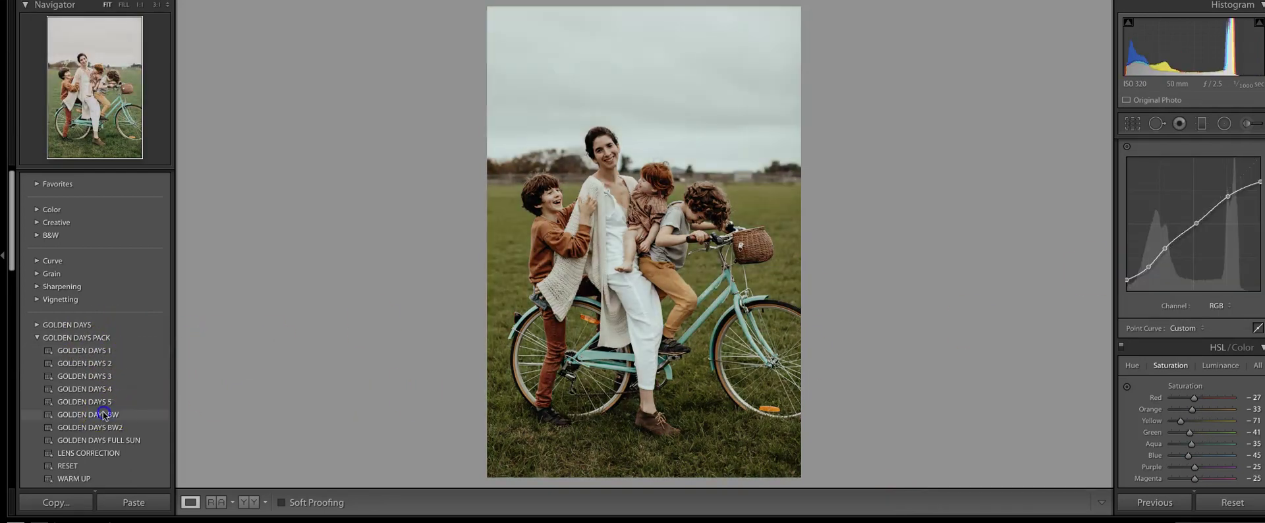
click(104, 415)
Step: Apply GOLDEN DAYS 2 to the photo of the children with bikes and scooters and set the temperature to 6,975
scroll(1175, 220, up, 5)
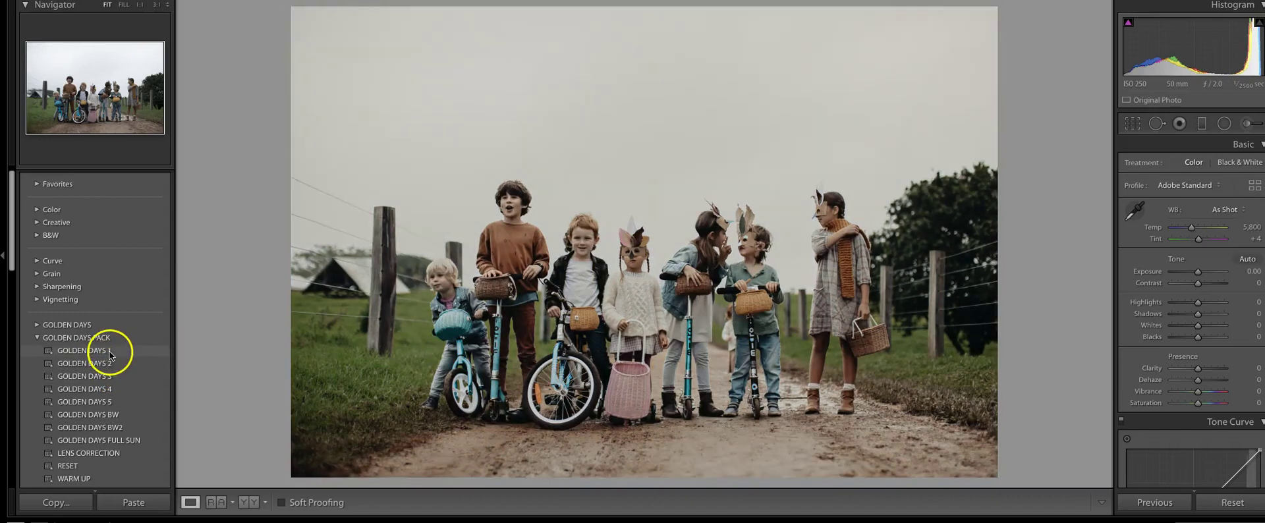
click(112, 353)
click(109, 362)
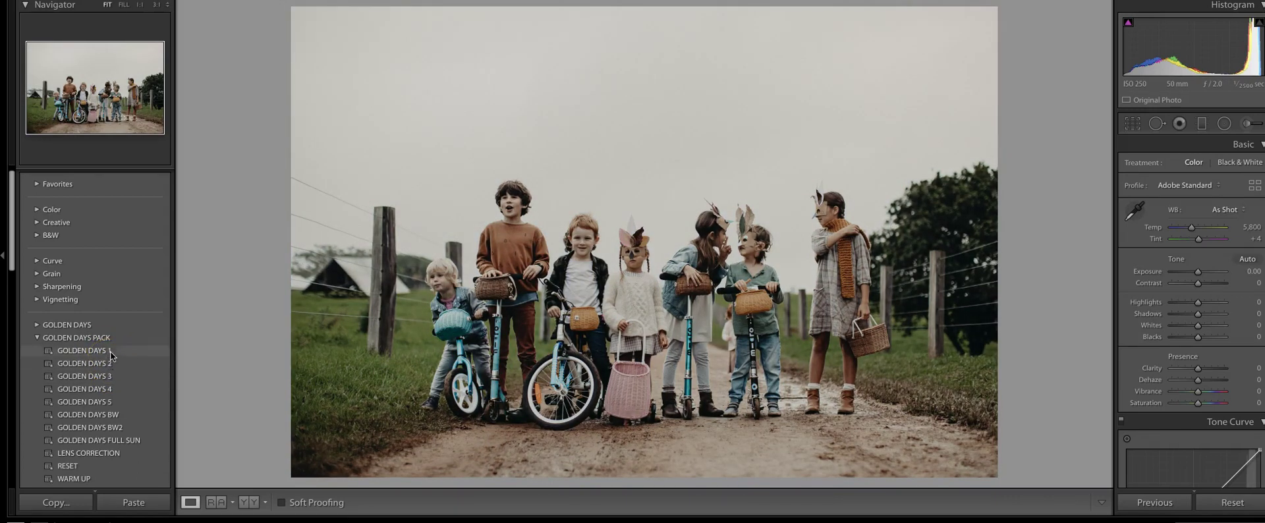
click(108, 363)
click(1196, 227)
drag(1196, 226, 1200, 228)
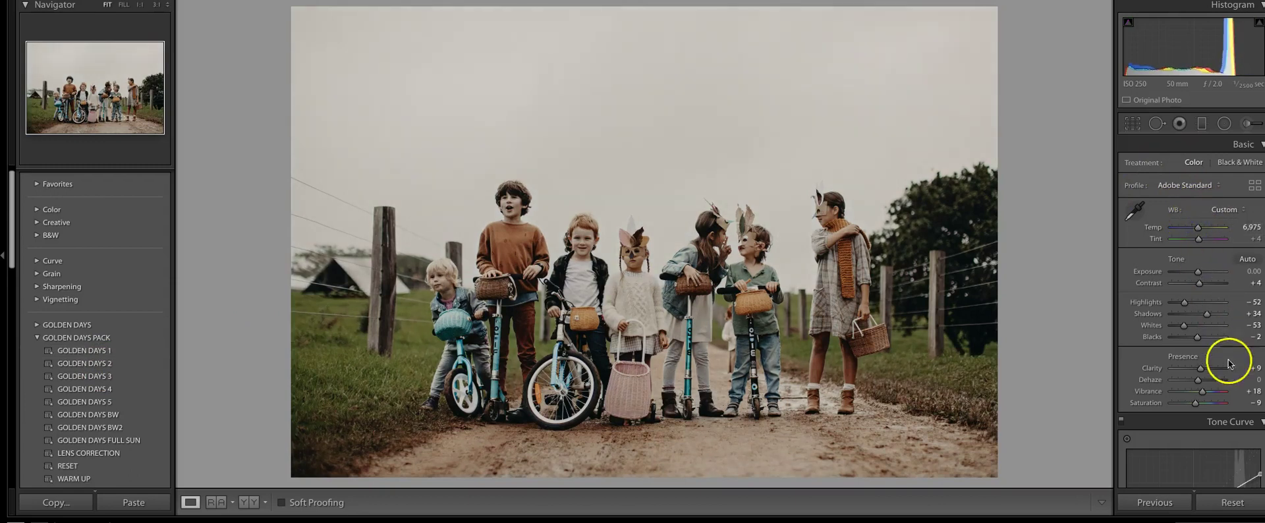